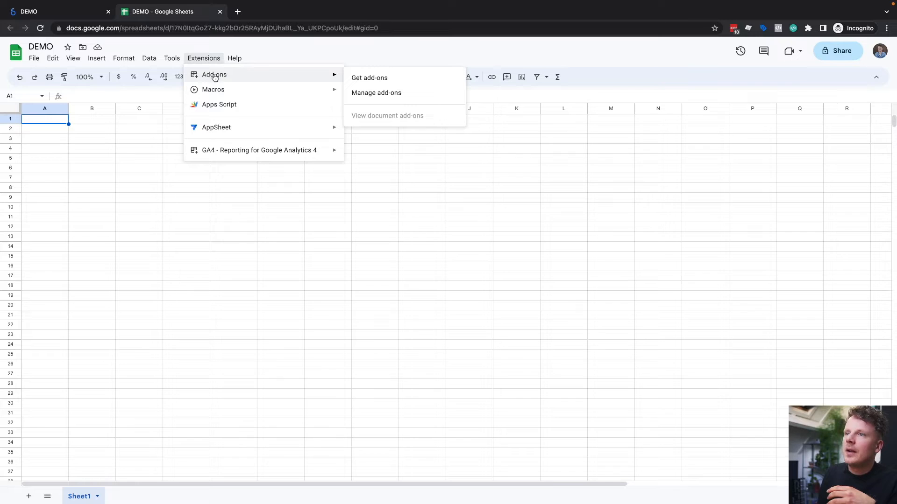
# Step: Search the Google Workspace Marketplace for "google analytics 4" add-ons
pyautogui.click(394, 79)
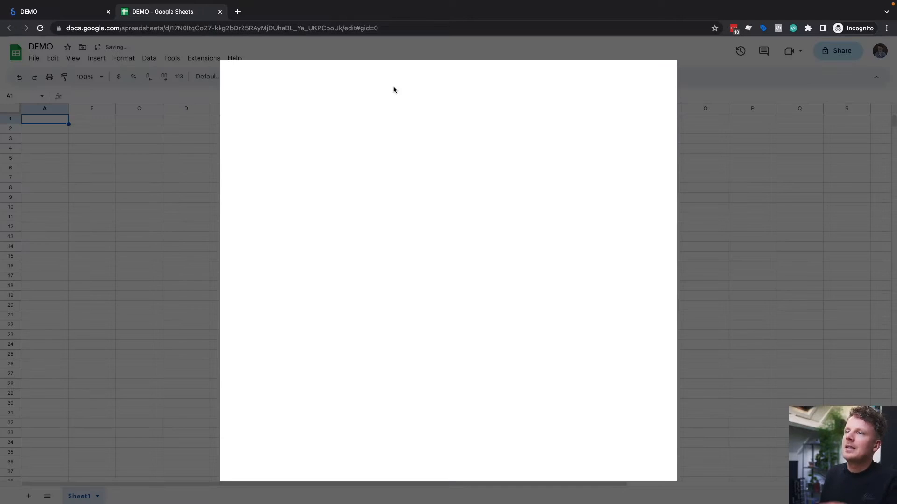
pyautogui.write('google analytics 4')
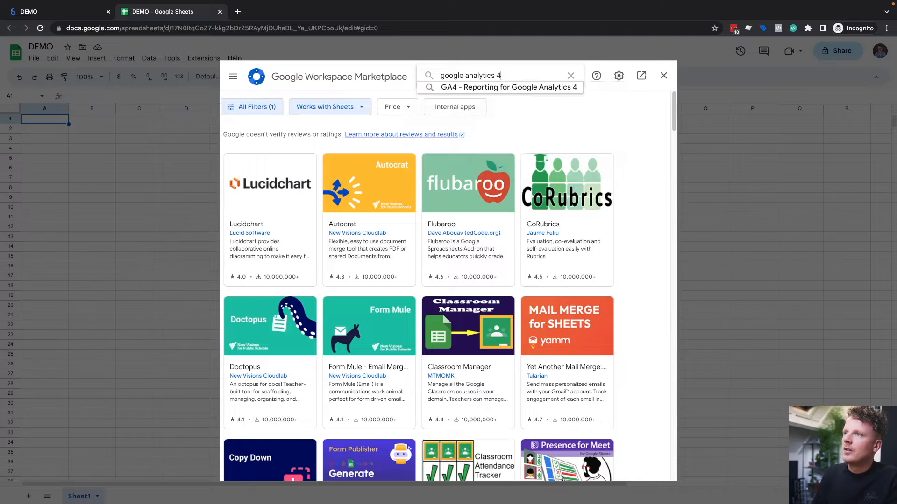
pyautogui.press('Return')
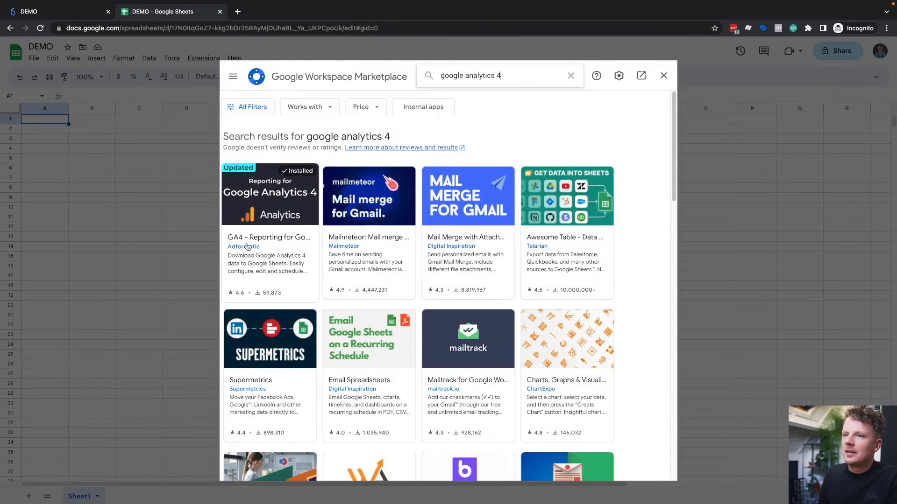
# Step: Review Adformatic's monthly subscription price for the GA4 reporting add-on, closing its page and the marketplace when done
pyautogui.middleClick(260, 243)
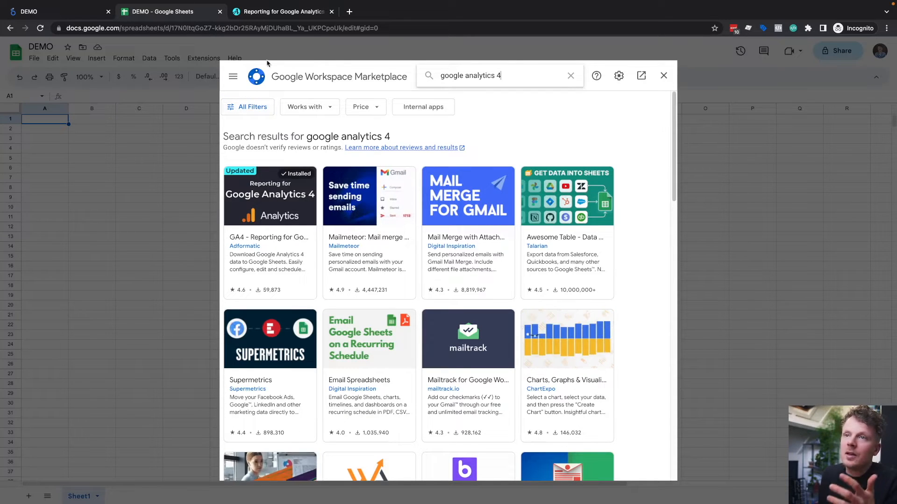
pyautogui.click(279, 13)
pyautogui.scroll(-3, 224, 181)
pyautogui.moveTo(279, 266); pyautogui.dragTo(334, 271)
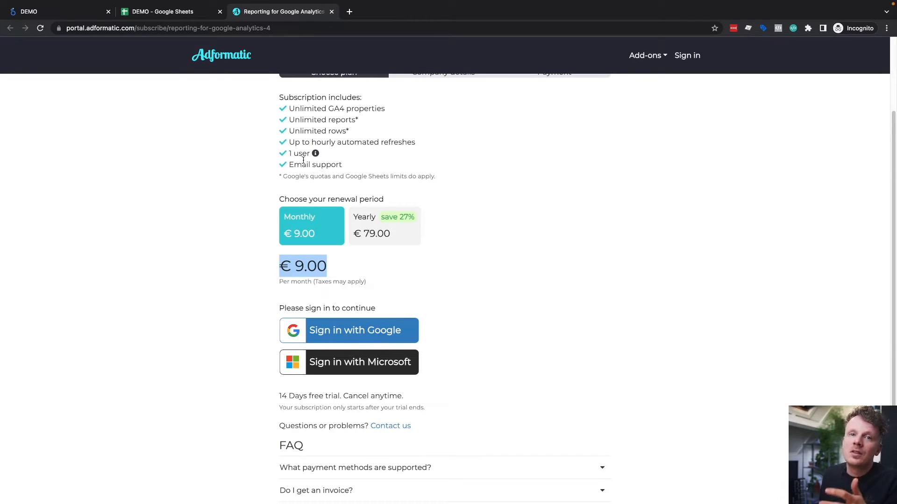
pyautogui.click(166, 12)
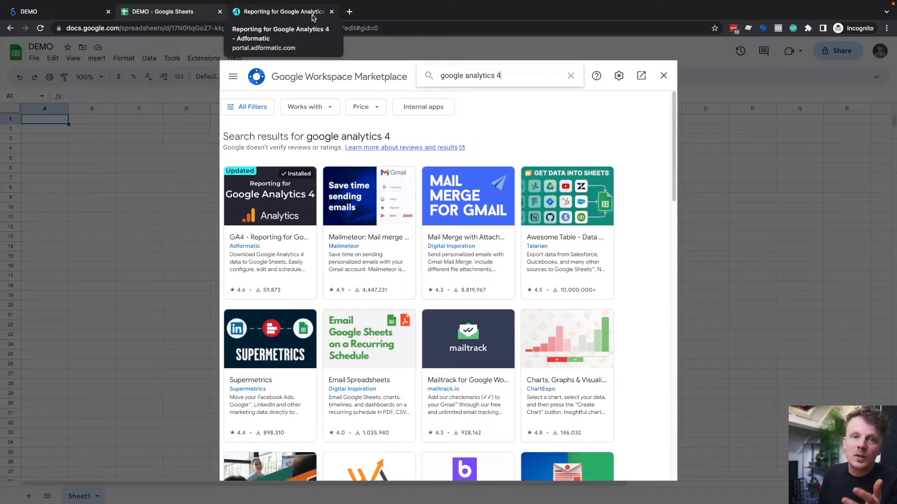
pyautogui.click(332, 11)
pyautogui.click(663, 76)
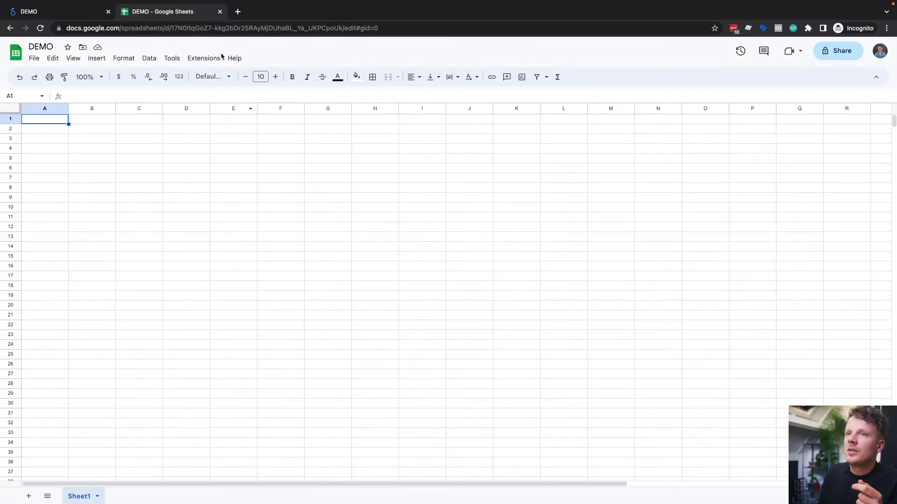
# Step: Start creating a new report with the GA4 - Reporting for Google Analytics 4 add-on
pyautogui.click(204, 57)
pyautogui.moveTo(211, 152)
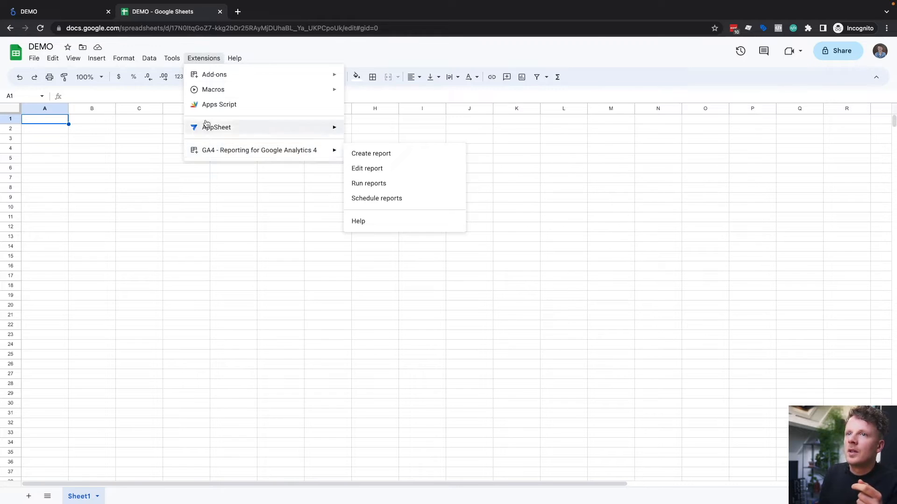
pyautogui.click(366, 155)
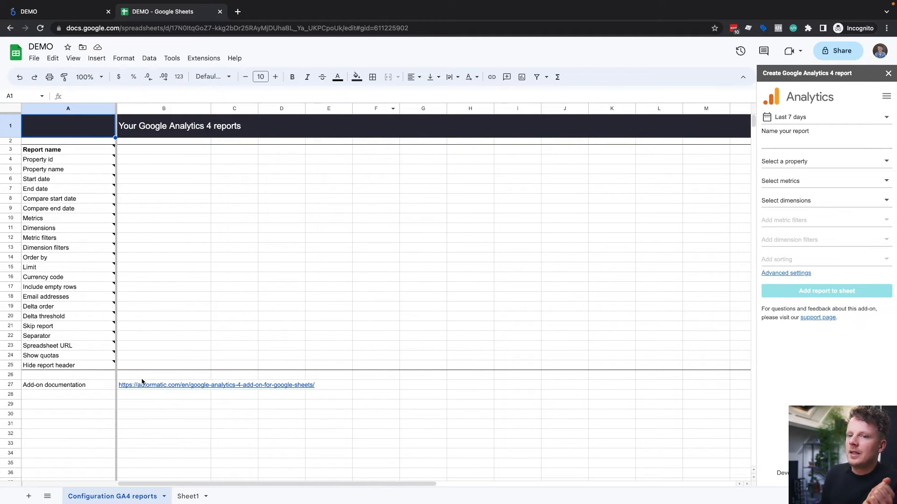
# Step: Delete the empty Sheet1 from the spreadsheet
pyautogui.click(204, 497)
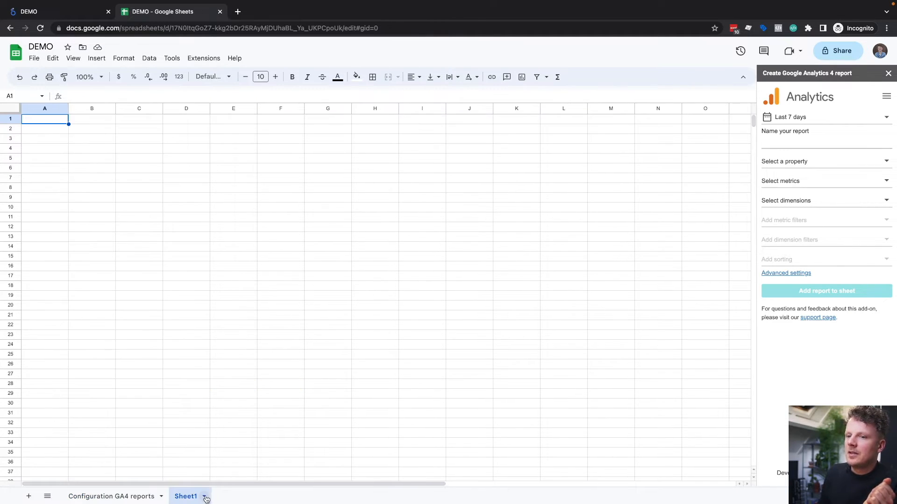
pyautogui.click(218, 335)
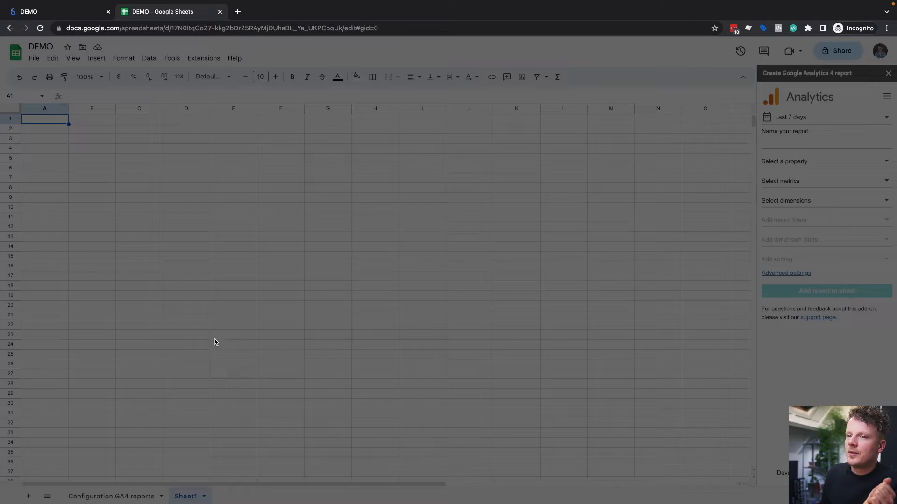
pyautogui.click(551, 291)
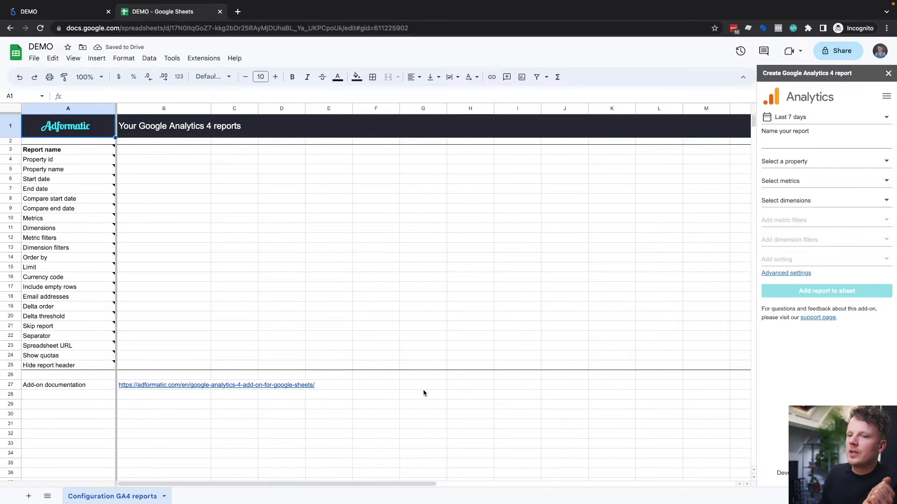
# Step: Name the report "Demo 1" and select the website's GA4 property as its data source
pyautogui.click(794, 142)
pyautogui.write('Dem')
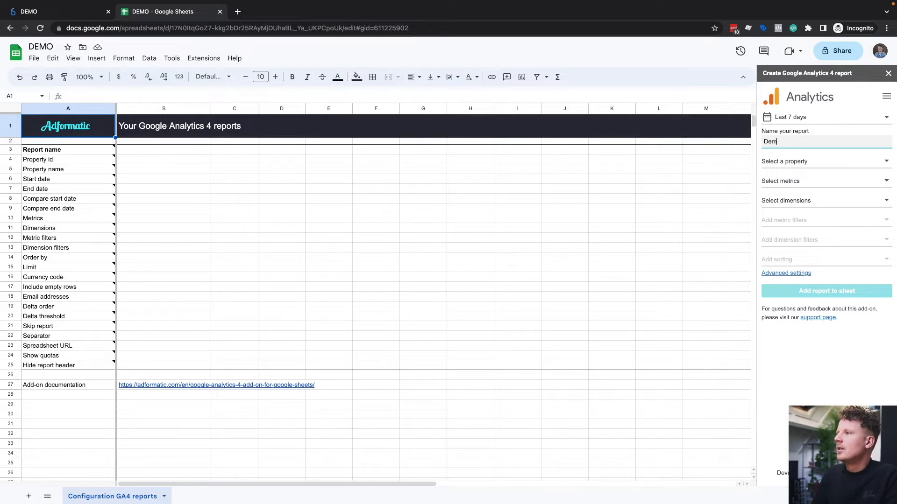
pyautogui.write('o 1')
pyautogui.click(794, 161)
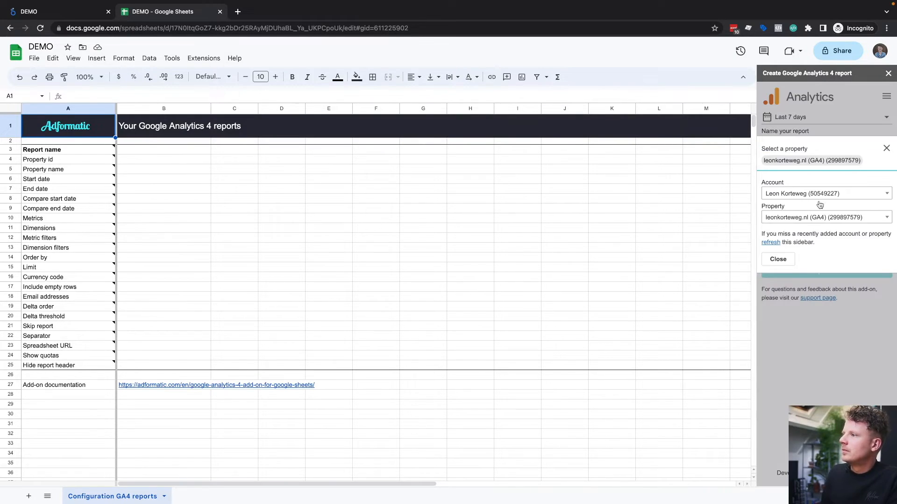
pyautogui.click(778, 259)
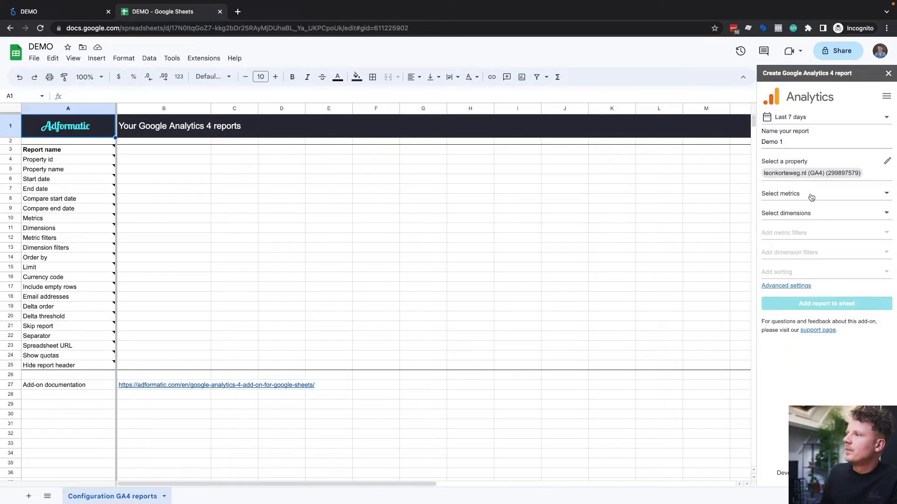
# Step: Add Active users as the report's metric
pyautogui.click(812, 198)
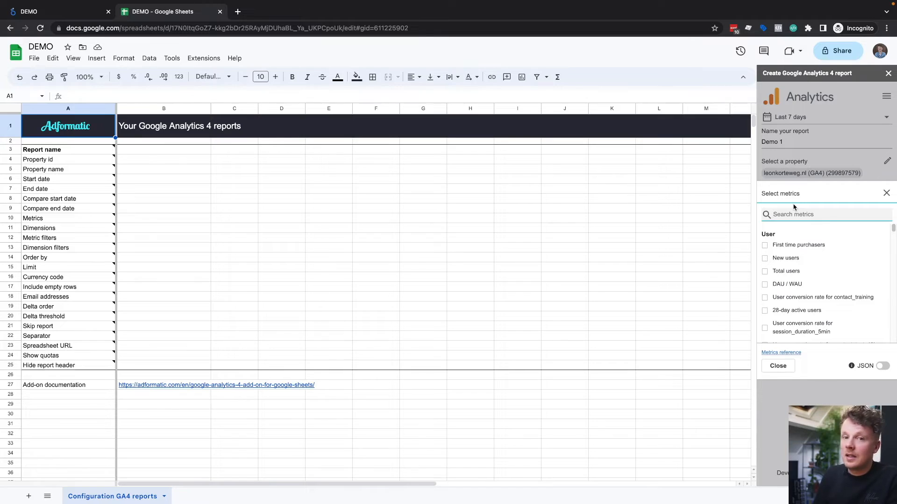
pyautogui.write('active')
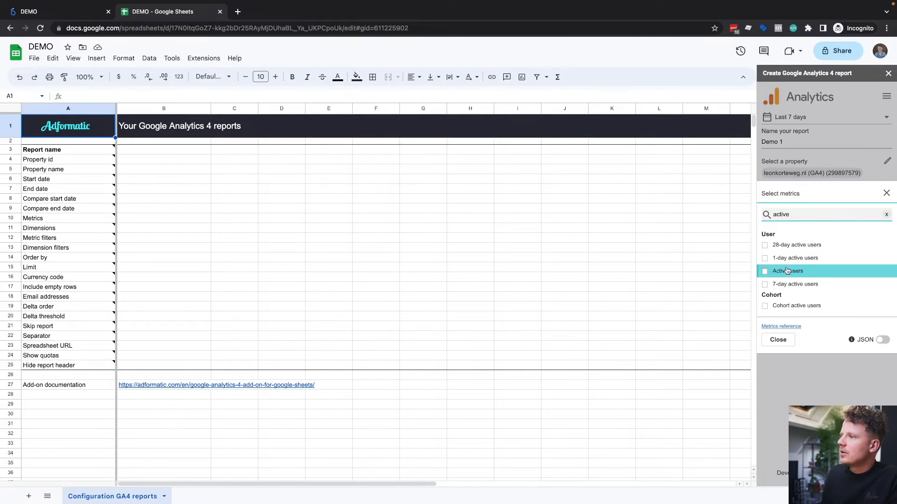
pyautogui.click(788, 271)
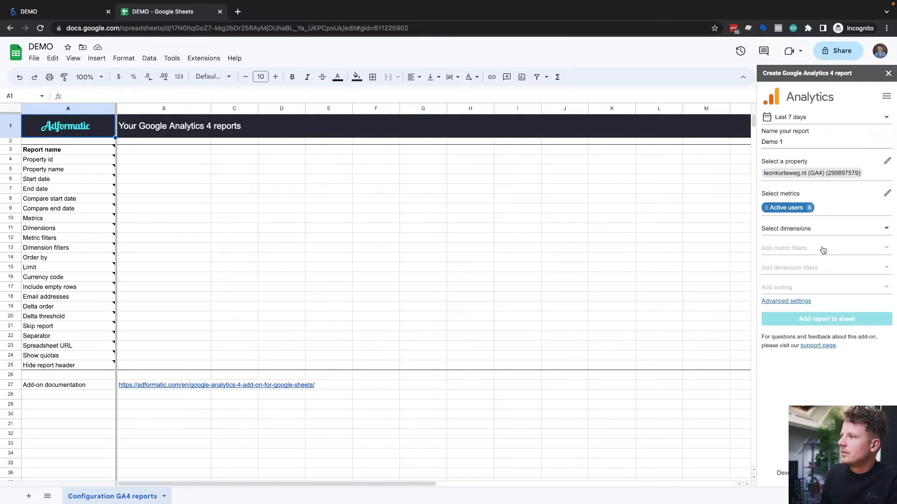
# Step: Set the report's dimension to Session source / medium and add the report to the configuration sheet
pyautogui.click(828, 231)
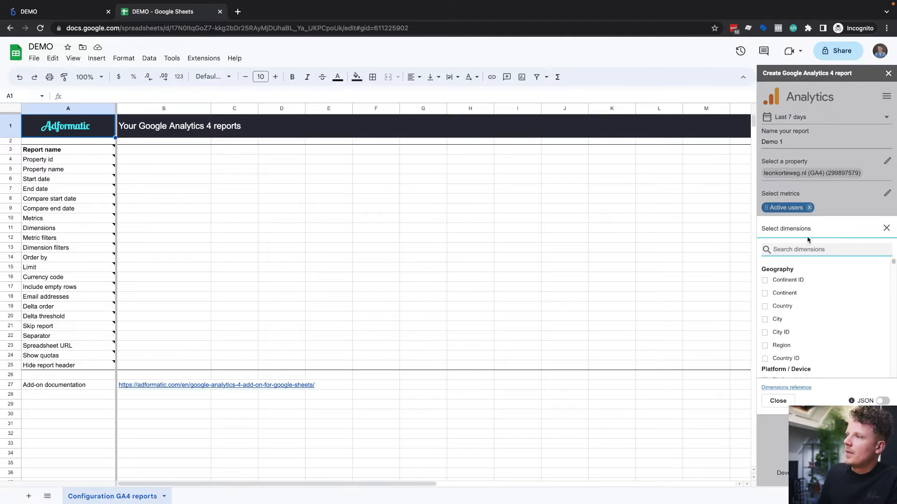
pyautogui.write('session sou')
pyautogui.click(801, 294)
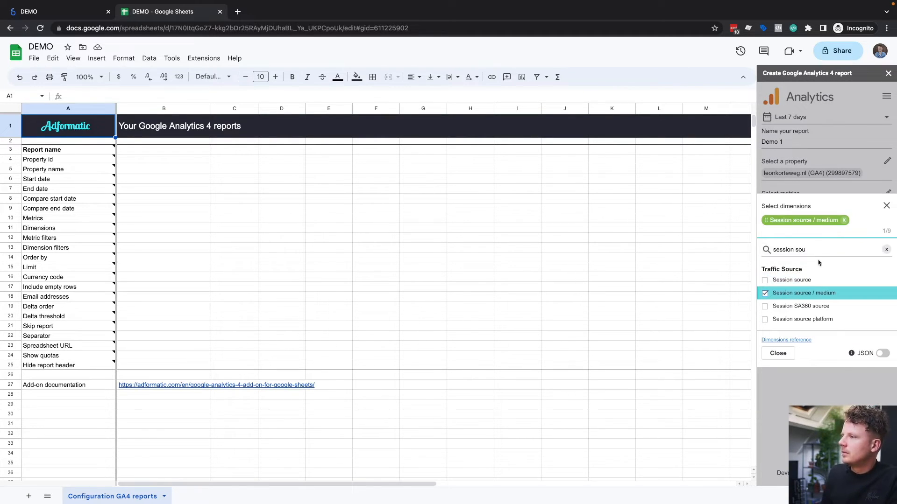
pyautogui.click(844, 199)
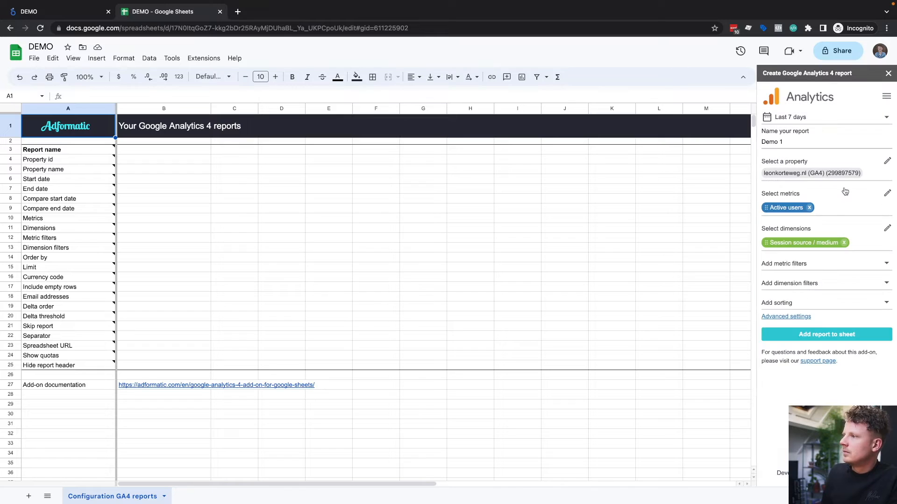
pyautogui.click(822, 337)
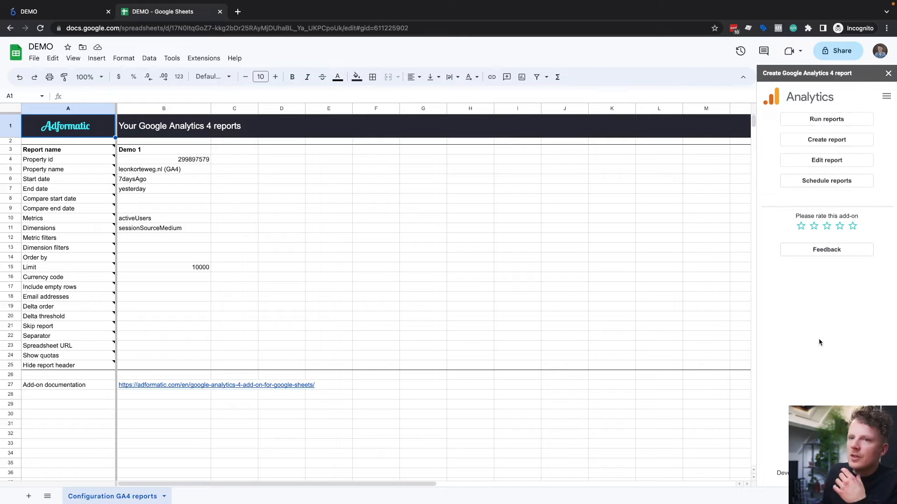
# Step: Run the configured GA4 report and open its Demo 1 results sheet
pyautogui.moveTo(153, 150); pyautogui.dragTo(167, 366)
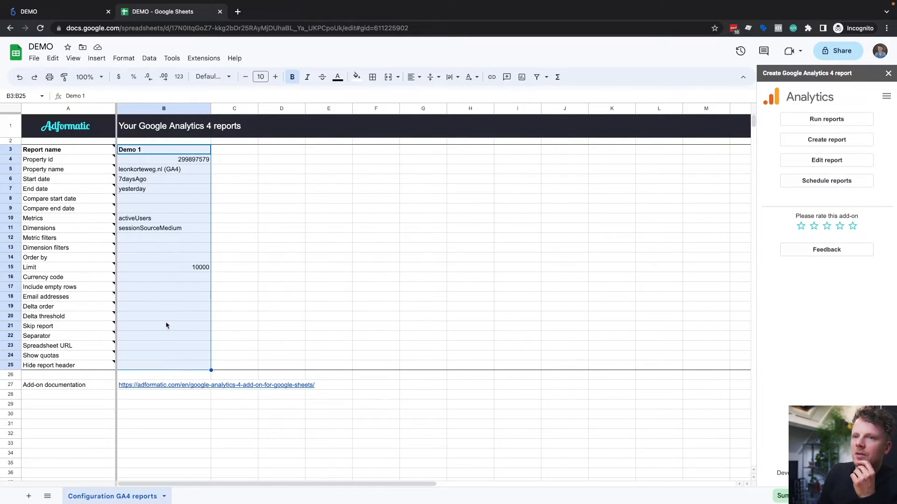
pyautogui.click(282, 227)
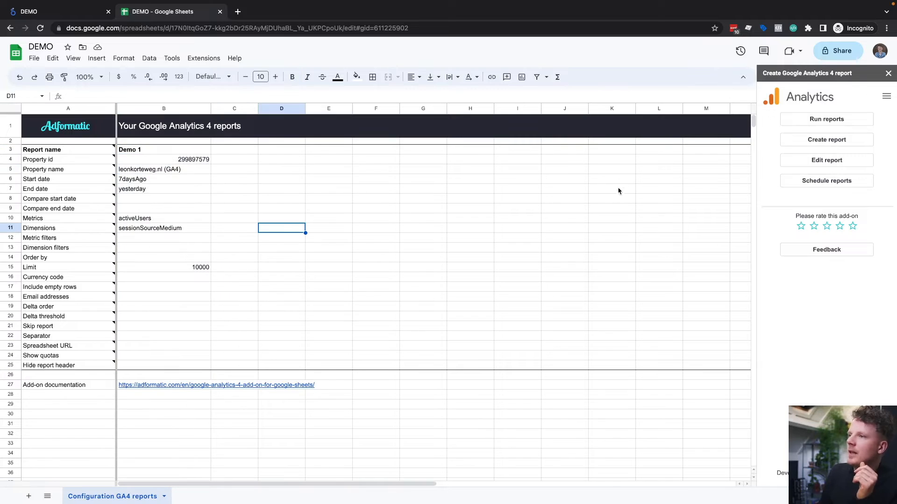
pyautogui.click(813, 120)
pyautogui.click(187, 495)
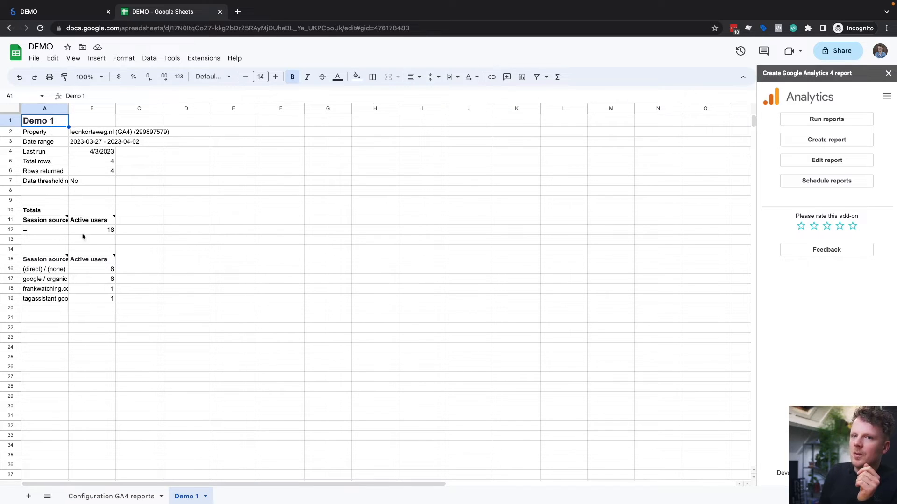
# Step: Examine the active users per session source / medium and the report's date range on the Demo 1 sheet
pyautogui.moveTo(46, 260); pyautogui.dragTo(89, 299)
pyautogui.click(77, 289)
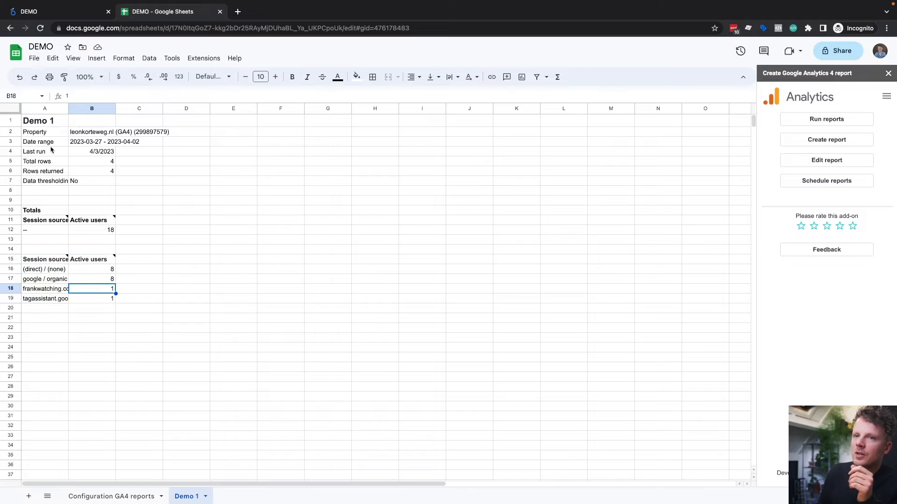
pyautogui.click(89, 142)
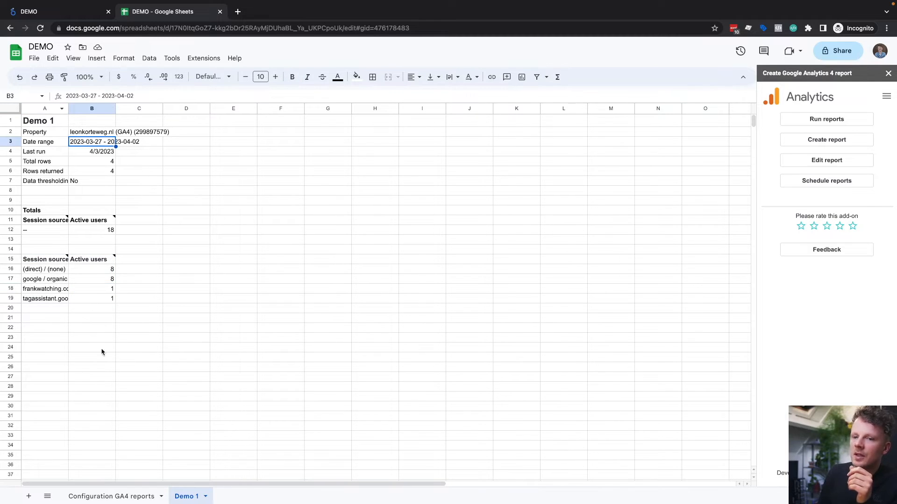
# Step: Switch to the Looker Studio DEMO report and choose the DEMO spreadsheet's Demo 1 worksheet through the Google Sheets connector
pyautogui.moveTo(76, 13); pyautogui.dragTo(194, 14)
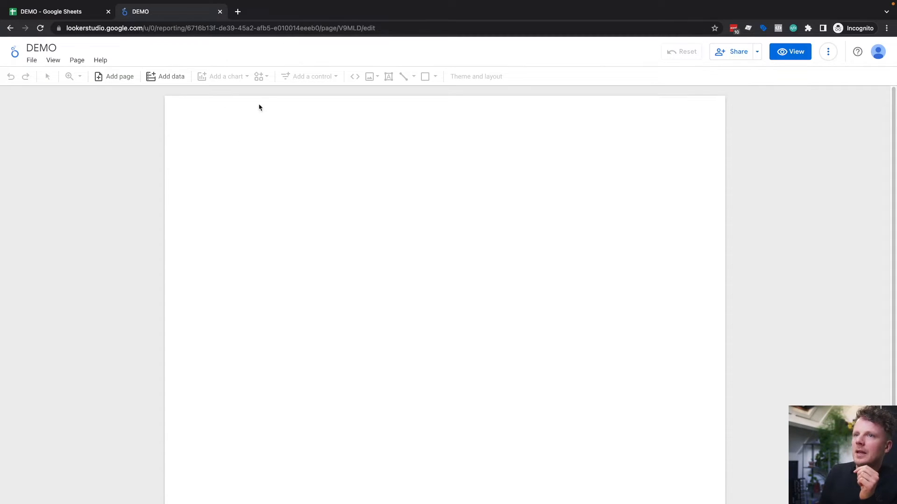
pyautogui.click(176, 78)
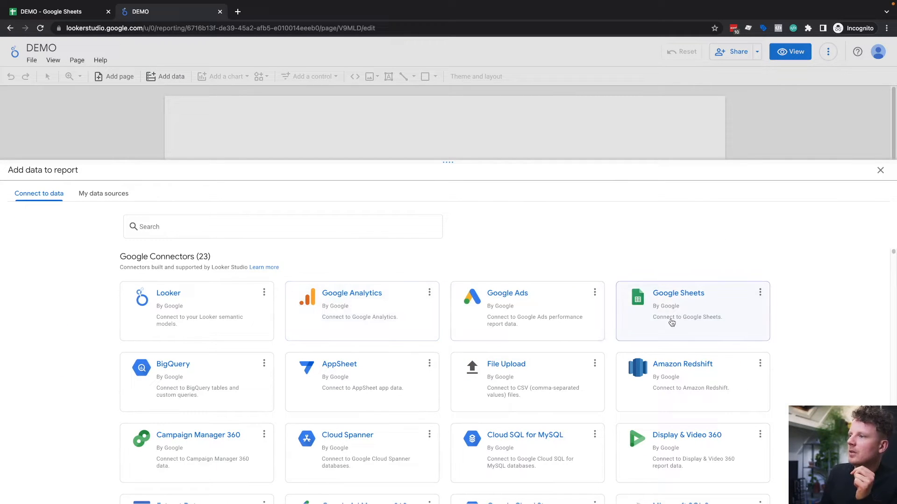
pyautogui.click(703, 302)
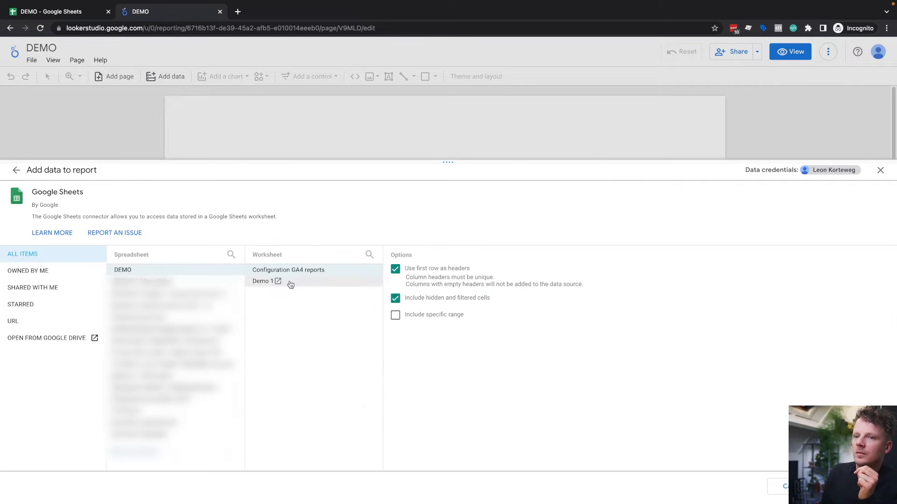
pyautogui.click(261, 283)
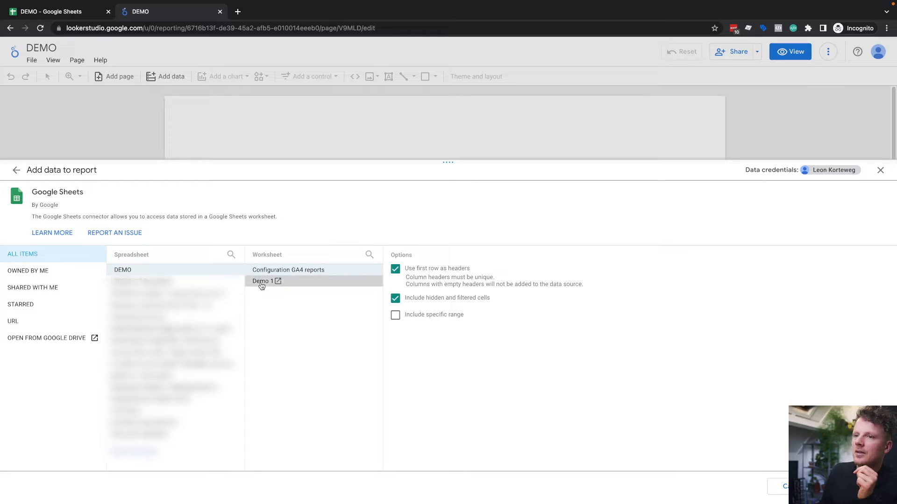
# Step: Limit the Google Sheets data source to the specific range A15:Z, checking the table's header row and columns on the Demo 1 sheet
pyautogui.click(395, 316)
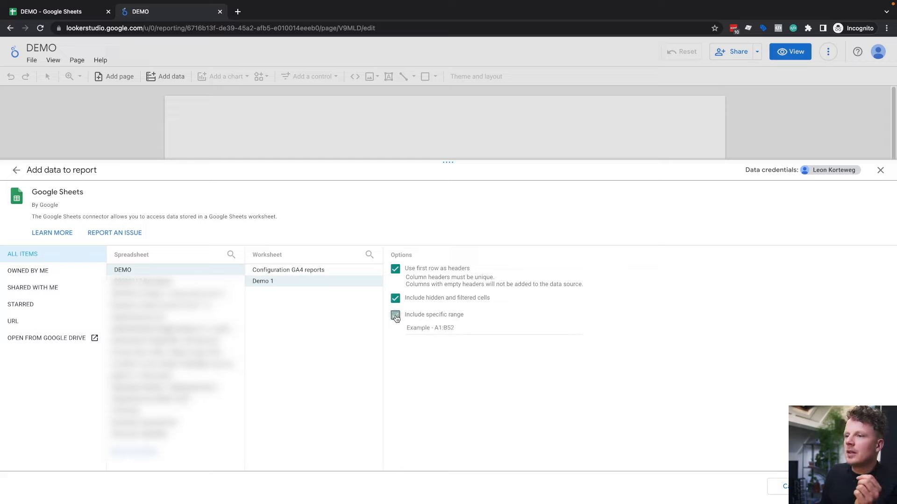
pyautogui.click(79, 11)
pyautogui.click(33, 263)
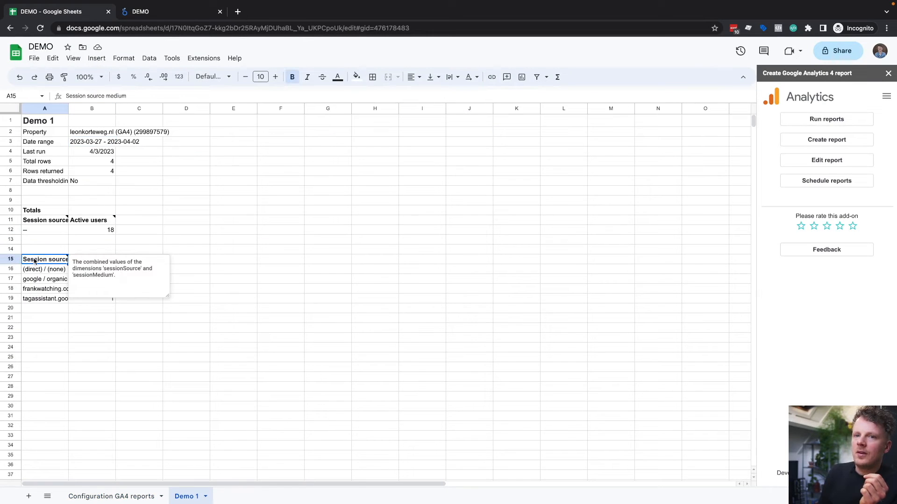
pyautogui.click(146, 14)
pyautogui.click(424, 328)
pyautogui.write('A15:Z')
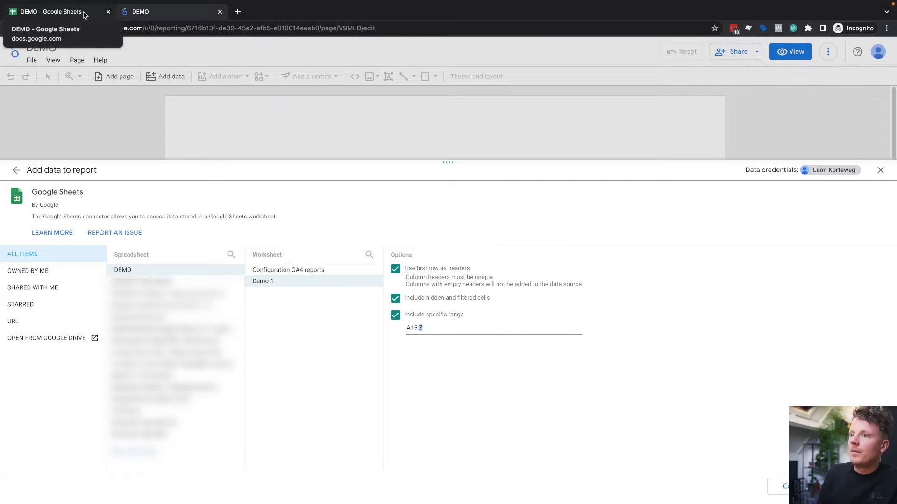
pyautogui.click(85, 13)
pyautogui.click(141, 14)
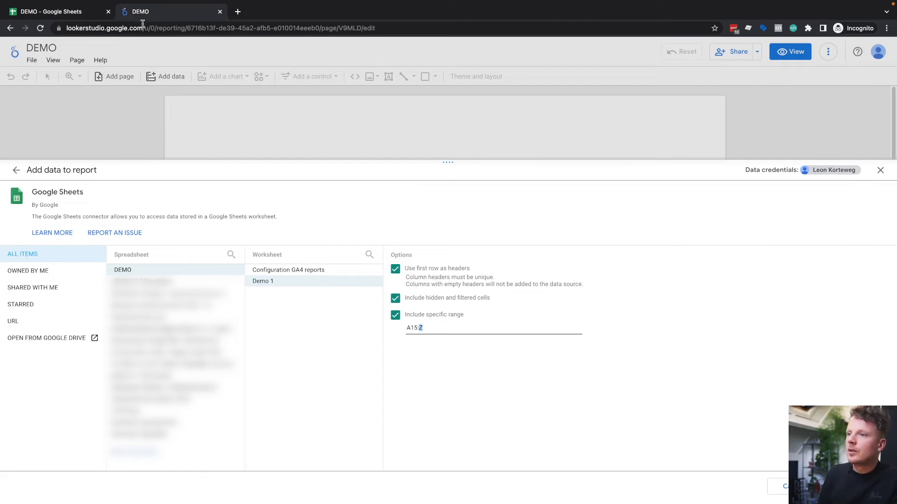
pyautogui.click(84, 13)
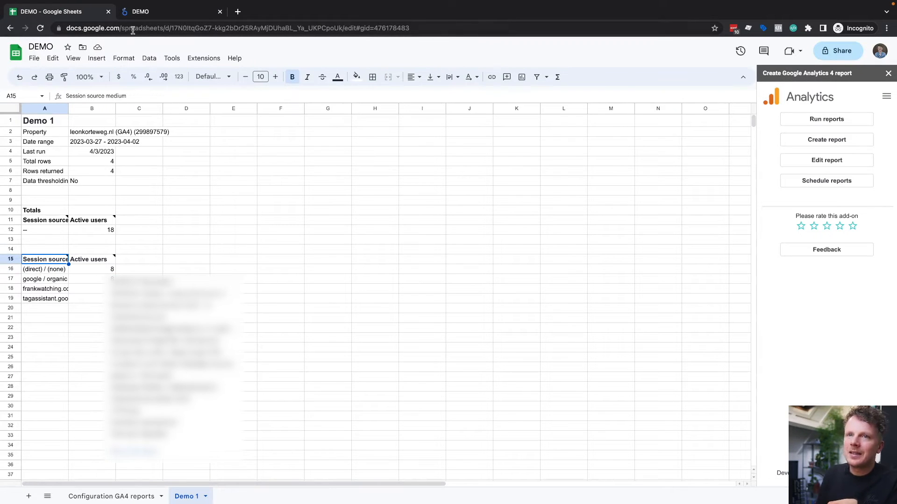
pyautogui.click(157, 17)
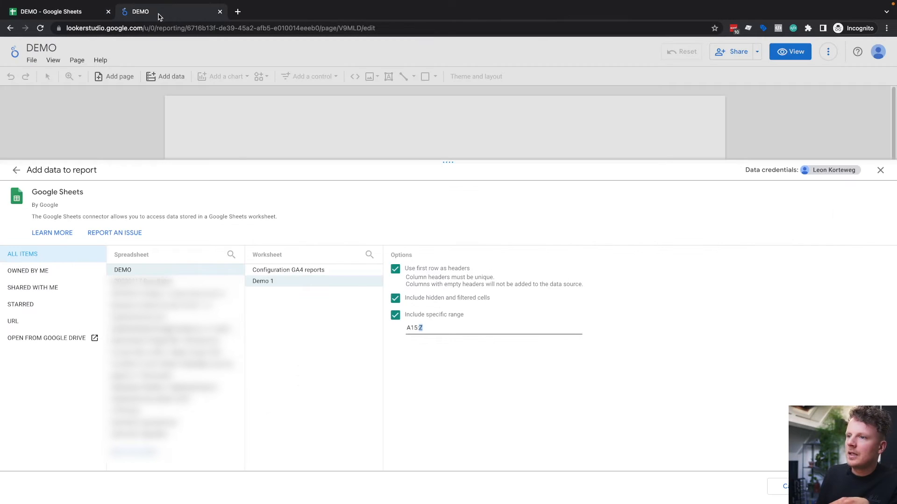
pyautogui.click(84, 12)
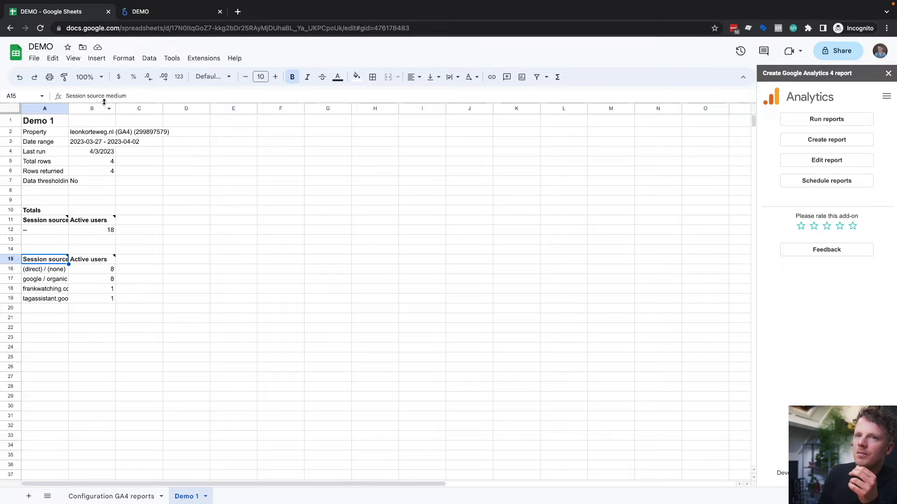
pyautogui.click(155, 12)
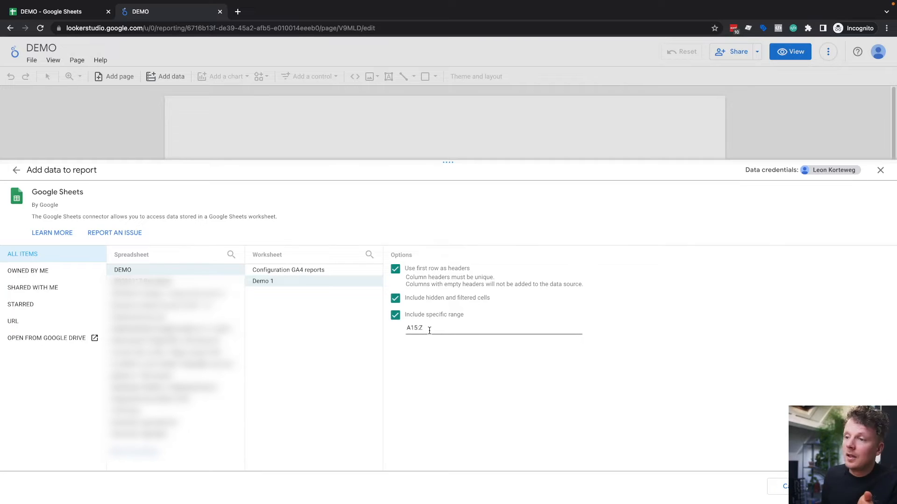
# Step: Add the Demo 1 data source to the report and place the new table in the upper-left area of the page
pyautogui.moveTo(424, 328); pyautogui.dragTo(401, 328)
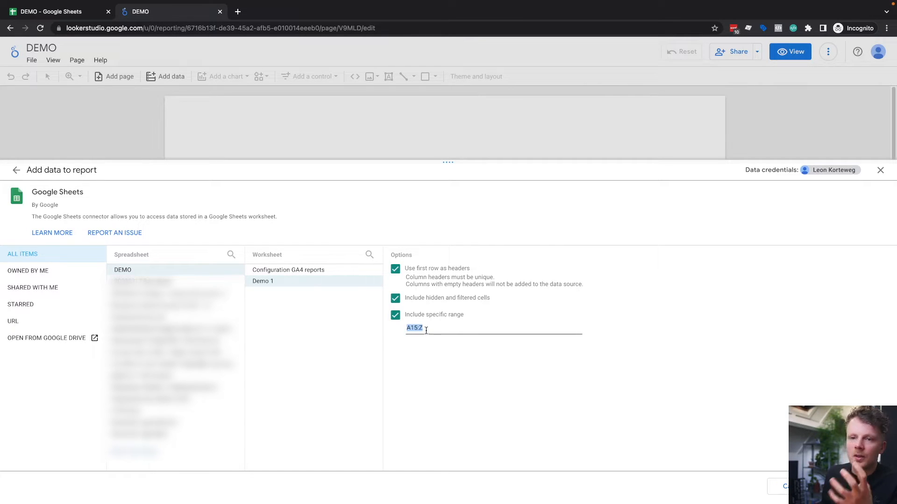
pyautogui.click(854, 487)
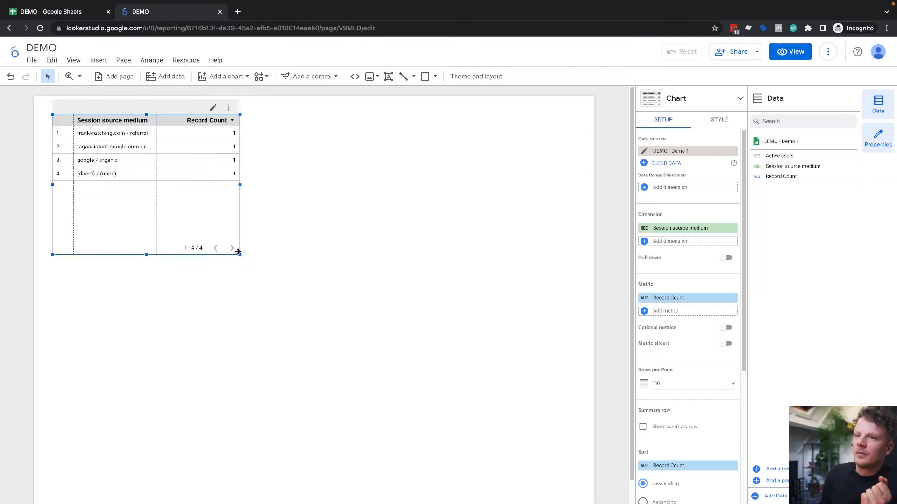
pyautogui.moveTo(239, 254); pyautogui.dragTo(308, 275)
pyautogui.moveTo(260, 206); pyautogui.dragTo(291, 245)
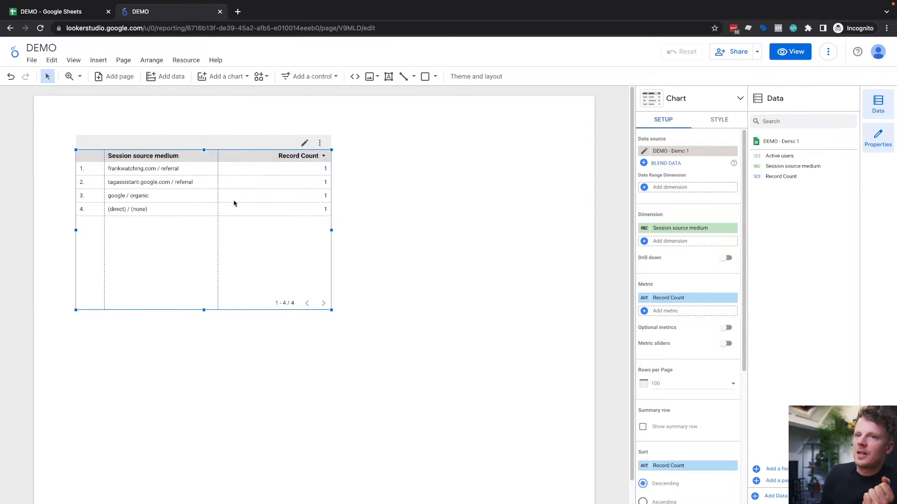
# Step: Replace the table's Record Count metric with Active users and move the table slightly down on the page
pyautogui.click(687, 299)
pyautogui.click(687, 332)
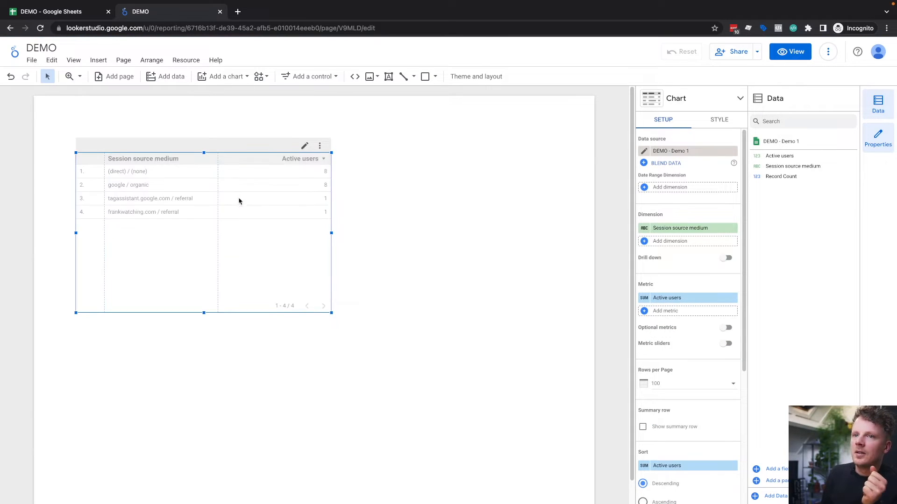
pyautogui.moveTo(238, 201); pyautogui.dragTo(242, 217)
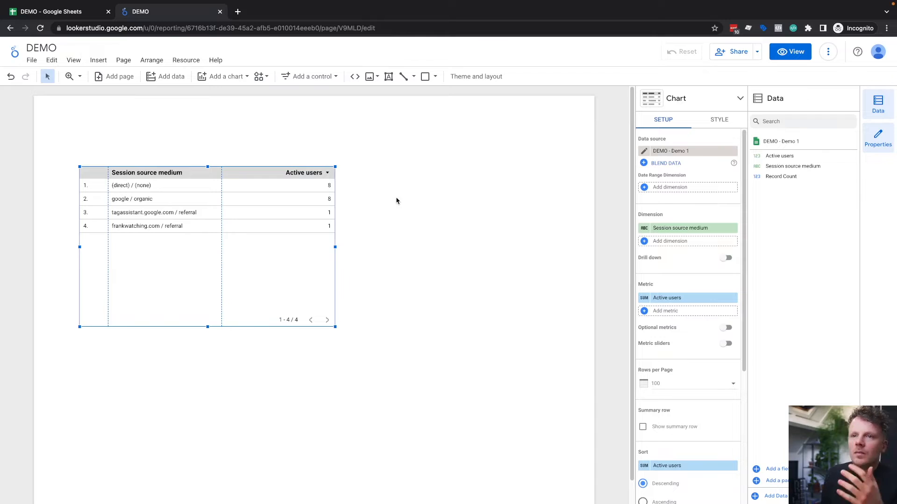
pyautogui.click(366, 176)
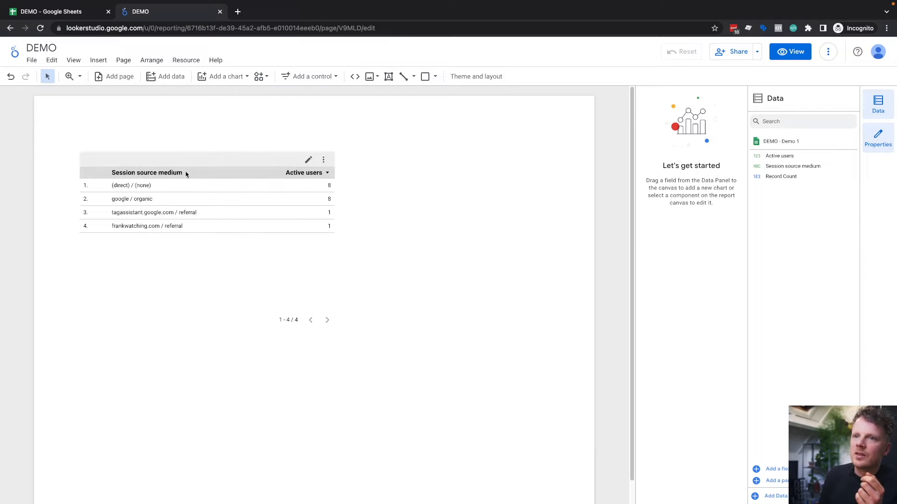
# Step: Add a date range control in the upper-right corner of the report page
pyautogui.click(299, 76)
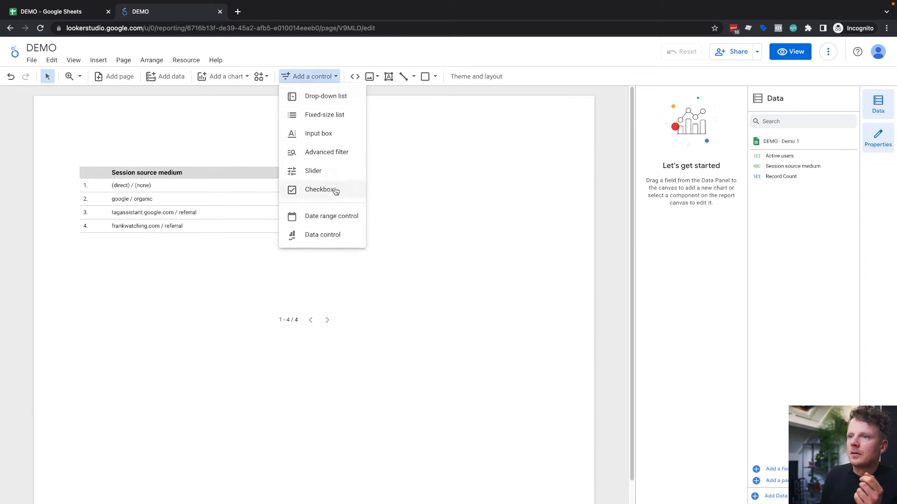
pyautogui.click(331, 217)
pyautogui.click(438, 113)
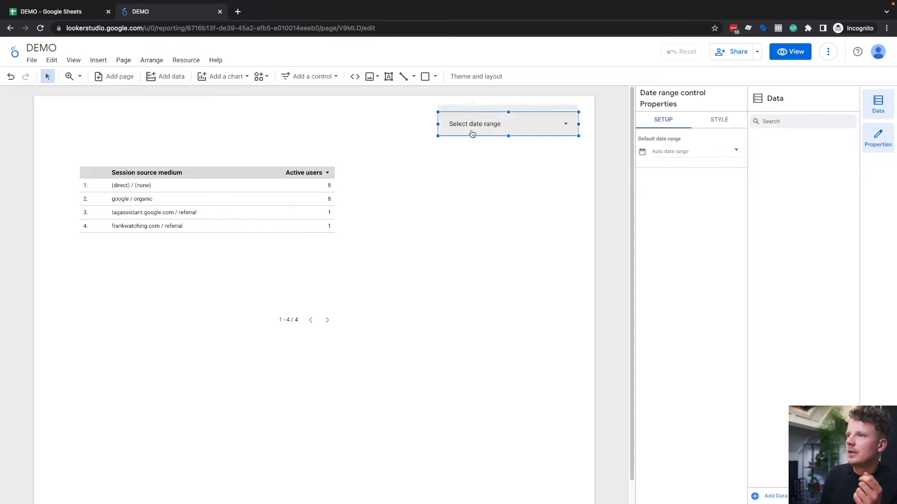
pyautogui.click(464, 177)
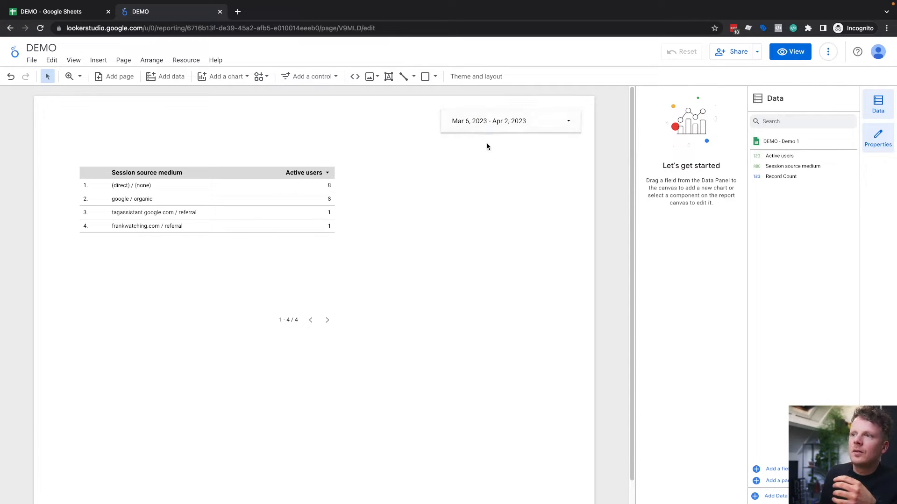
# Step: Set the date range control to Jan 1, 2023 - Apr 2, 2023 and check the session source medium table
pyautogui.click(498, 124)
pyautogui.click(317, 113)
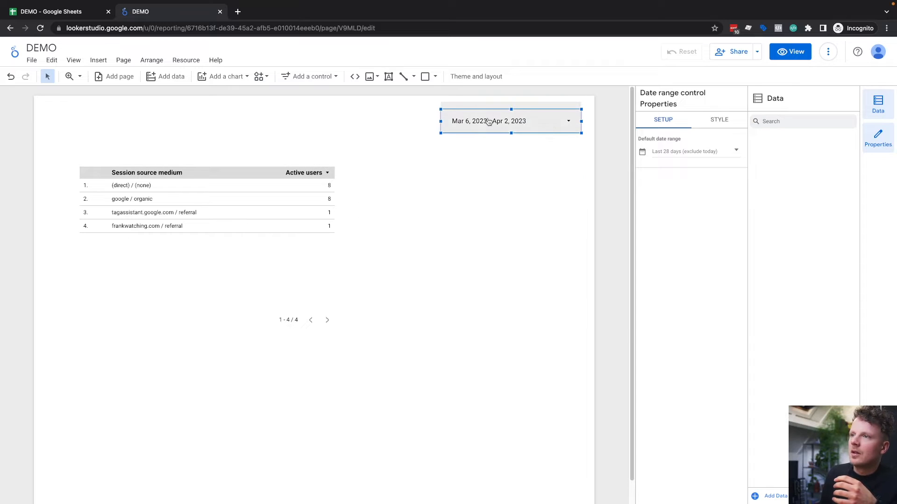
pyautogui.click(540, 120)
pyautogui.click(547, 128)
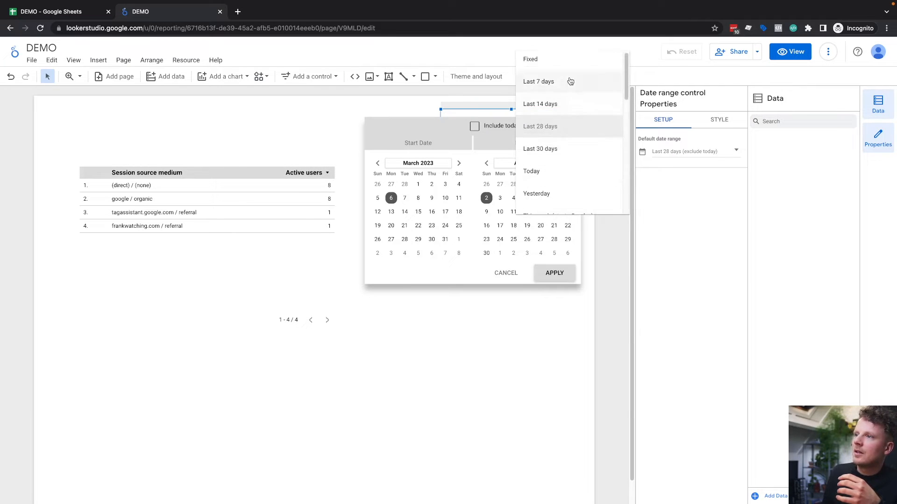
pyautogui.scroll(-2, 554, 154)
pyautogui.click(550, 166)
pyautogui.click(555, 274)
pyautogui.click(196, 190)
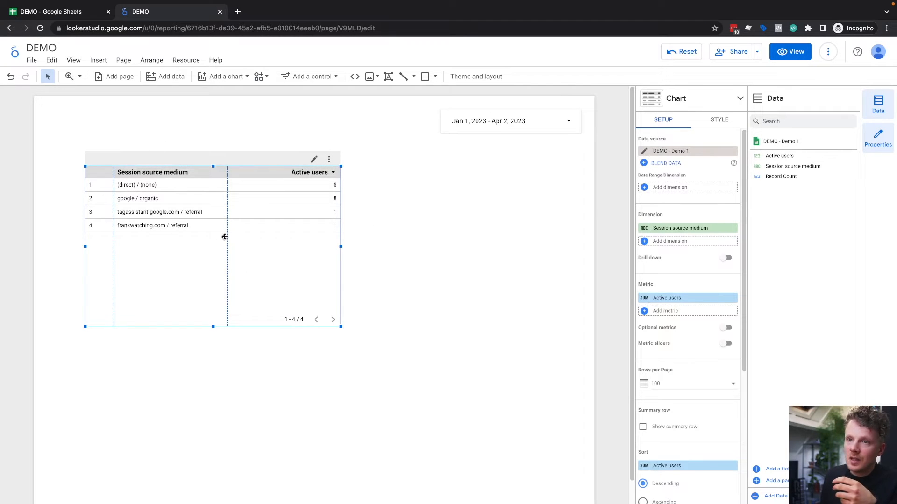
# Step: Switch to the DEMO spreadsheet and create a GA4 report named Demo 2 covering 430 days up to yesterday
pyautogui.click(71, 15)
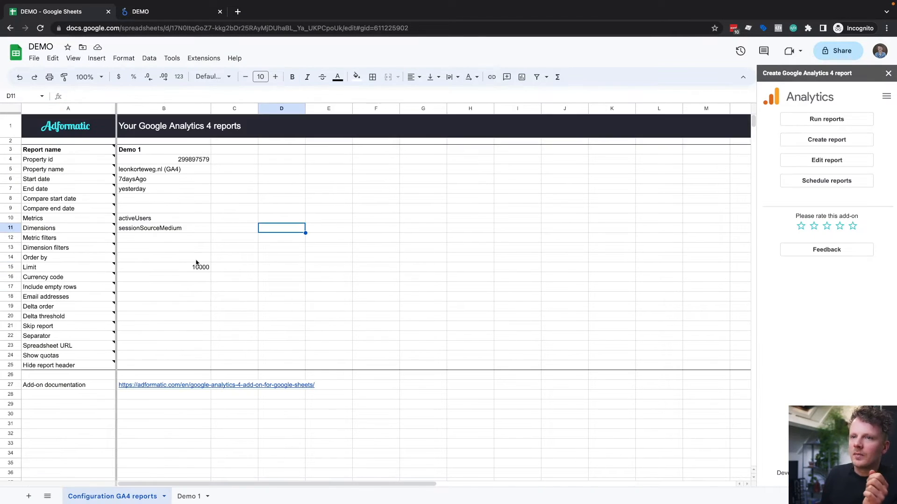
pyautogui.click(809, 142)
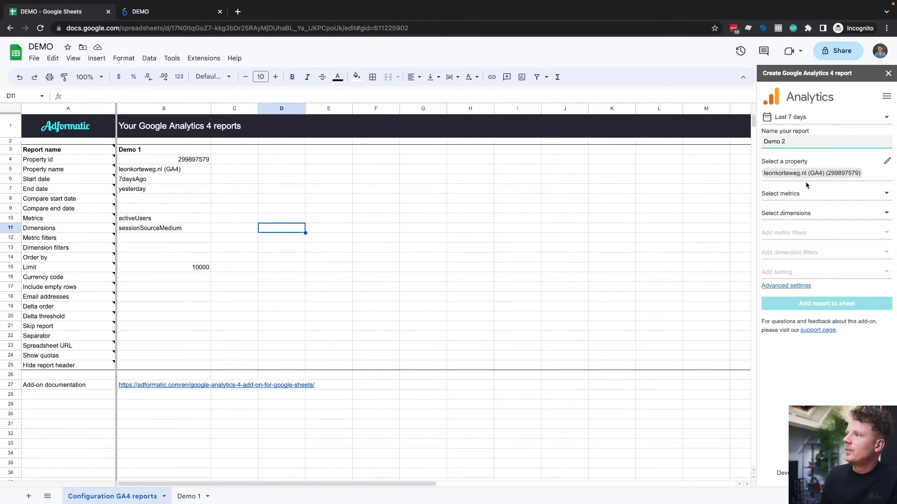
pyautogui.click(805, 121)
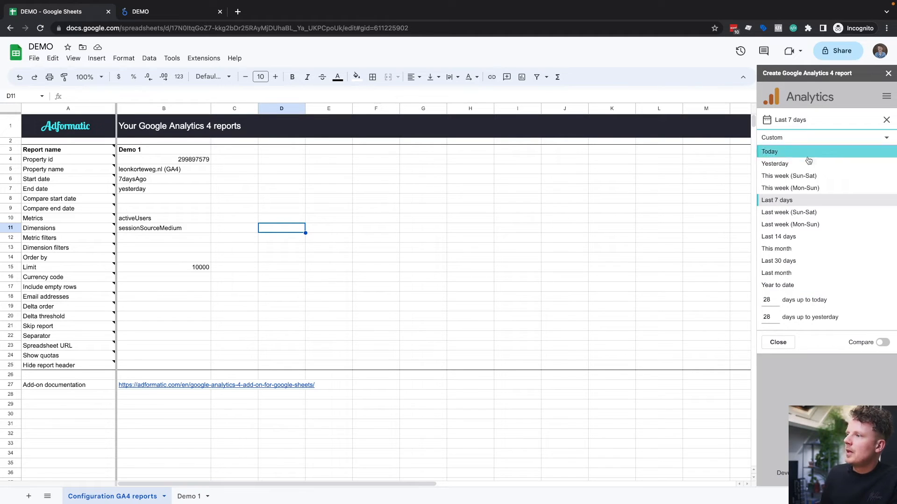
pyautogui.click(780, 311)
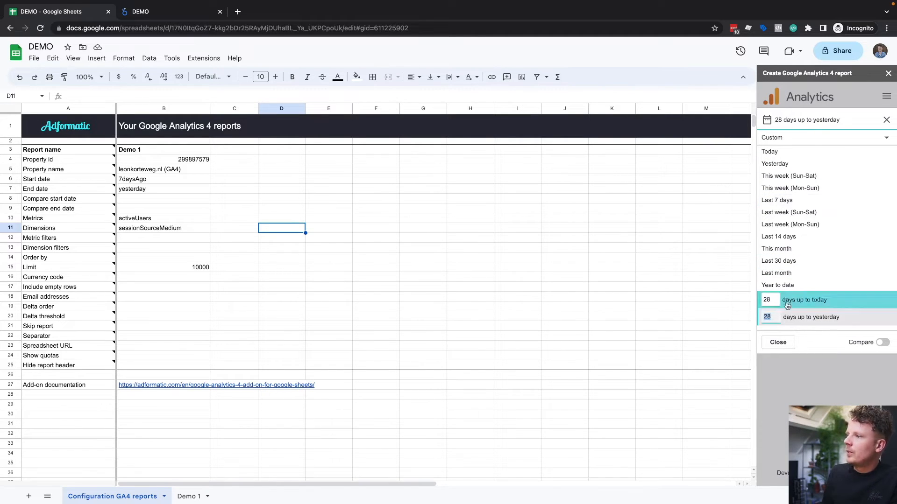
pyautogui.write('430')
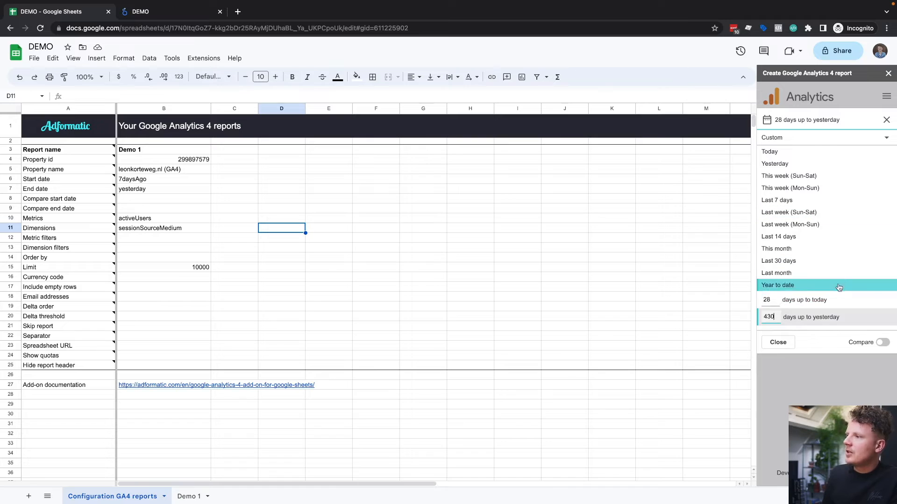
pyautogui.click(808, 368)
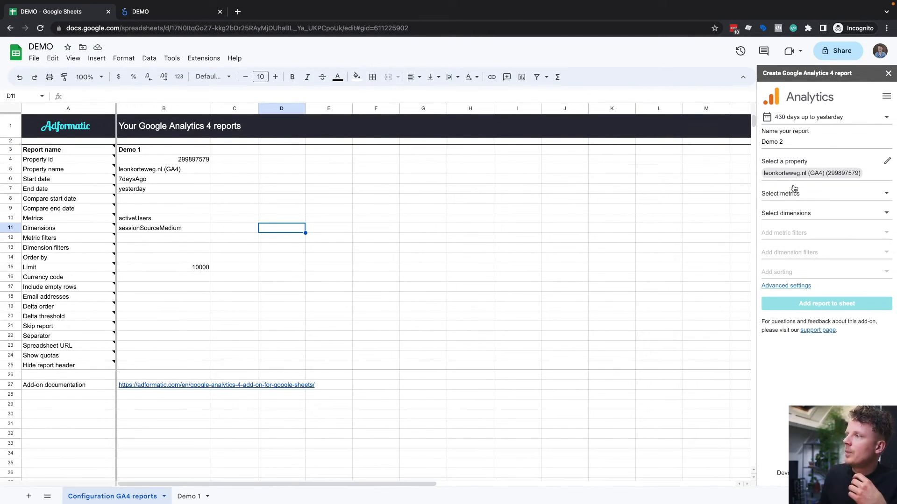
# Step: Select Active users and Conversions as the metrics of the Demo 2 report
pyautogui.click(803, 199)
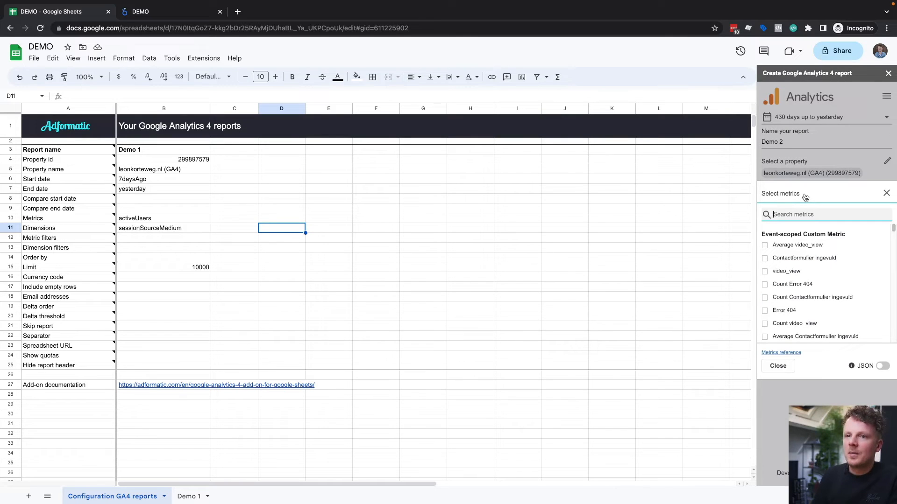
pyautogui.write('active user')
pyautogui.write('s')
pyautogui.click(788, 271)
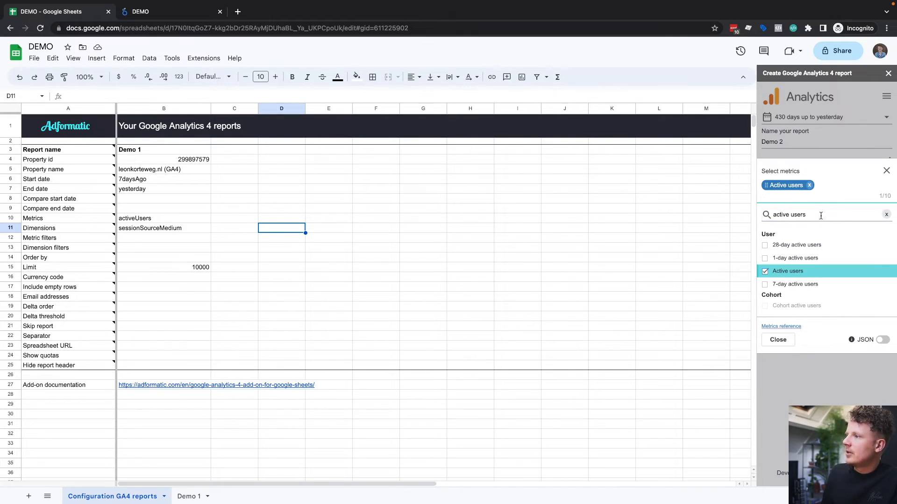
pyautogui.hotkey('ctrl', 'a')
pyautogui.write('conver')
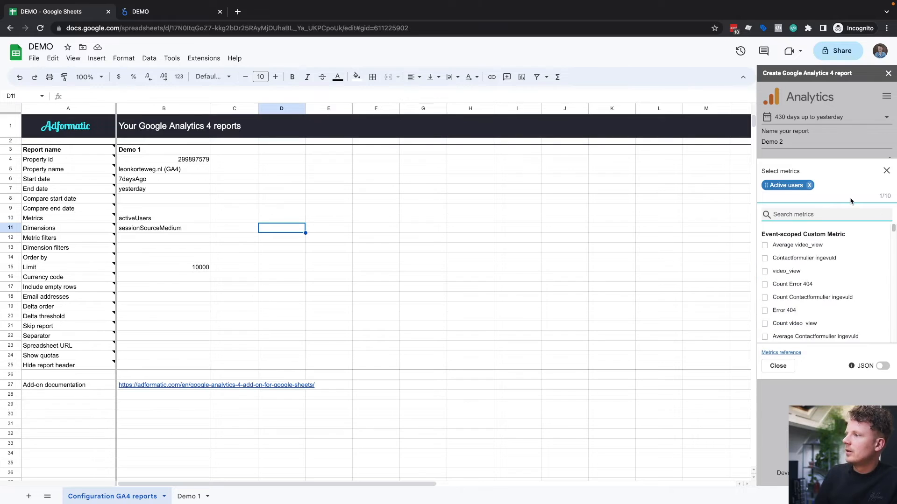
pyautogui.write('sions')
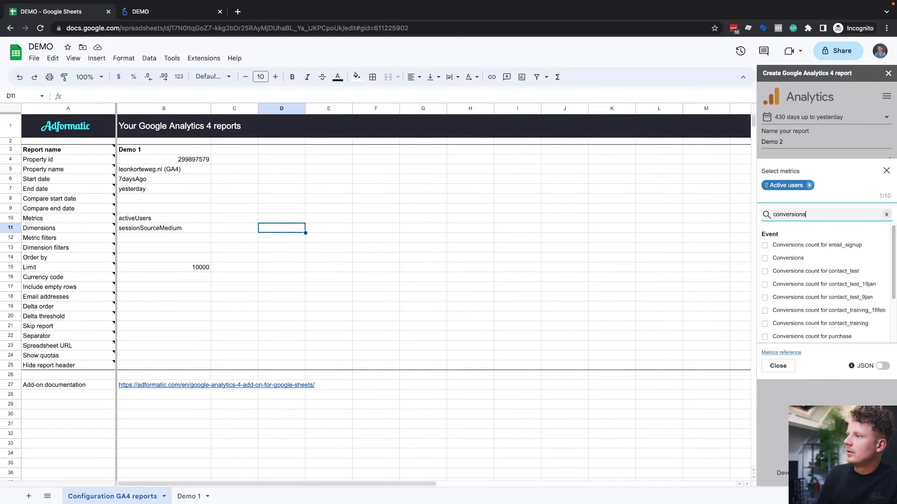
pyautogui.click(788, 258)
pyautogui.click(887, 171)
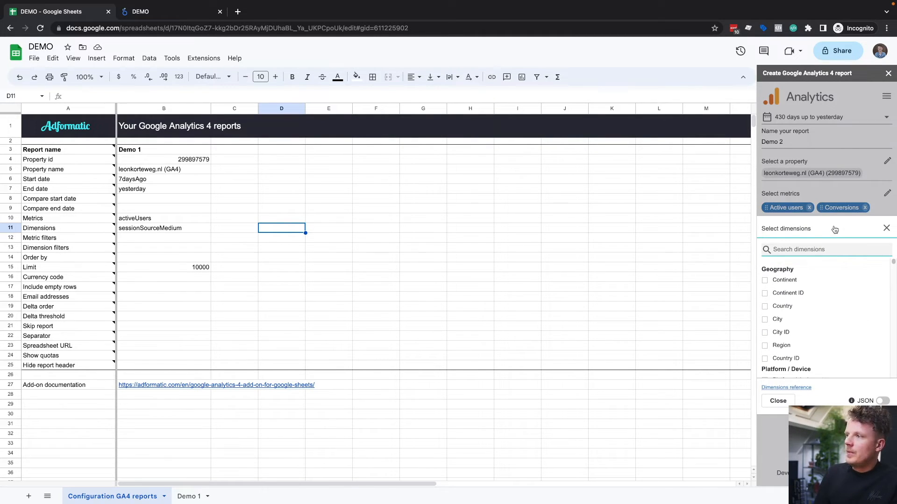
# Step: Select Session source / medium and Date as the Demo 2 report's dimensions, ordering Date first
pyautogui.write('session source')
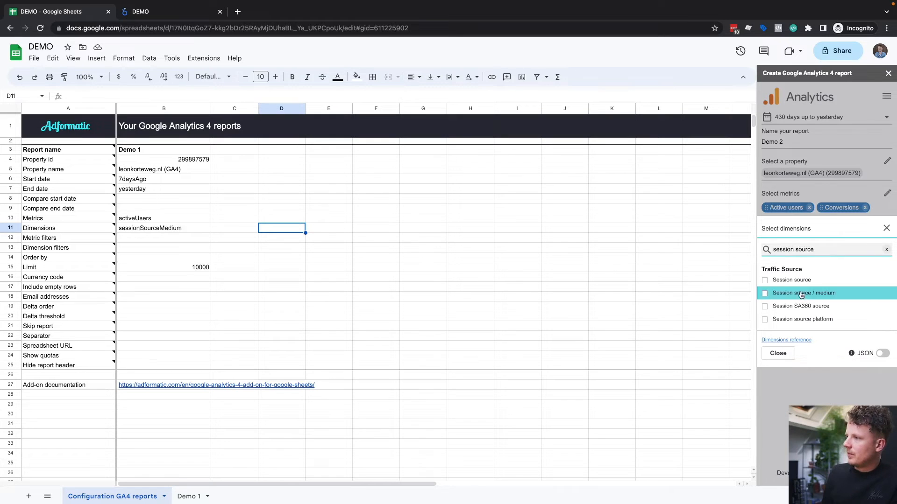
pyautogui.click(803, 292)
pyautogui.moveTo(819, 249); pyautogui.dragTo(819, 241)
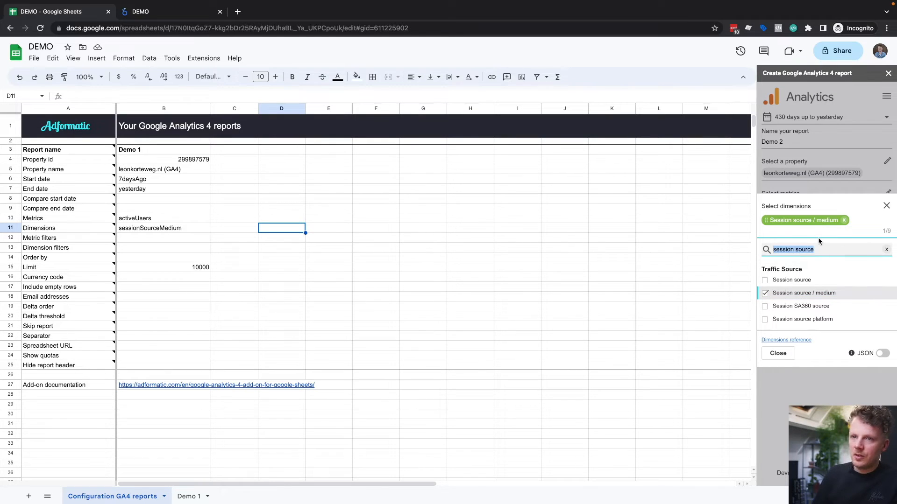
pyautogui.write('date')
pyautogui.click(778, 279)
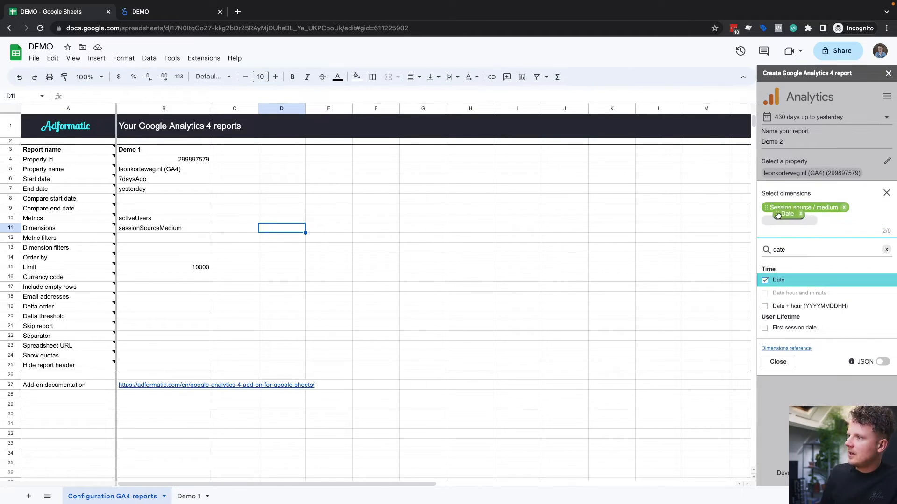
pyautogui.moveTo(771, 208); pyautogui.dragTo(772, 210)
pyautogui.click(886, 207)
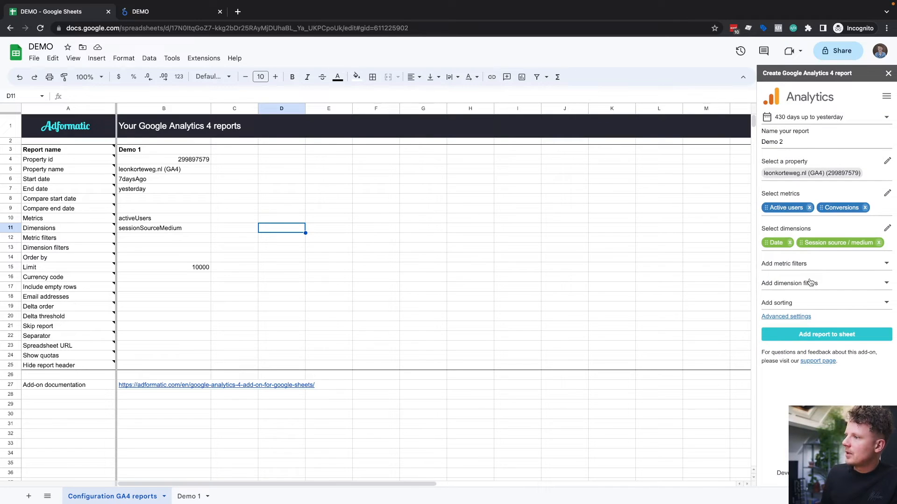
# Step: Sort the Demo 2 report by Date in ascending order
pyautogui.click(801, 303)
pyautogui.click(796, 326)
pyautogui.click(786, 381)
pyautogui.click(863, 327)
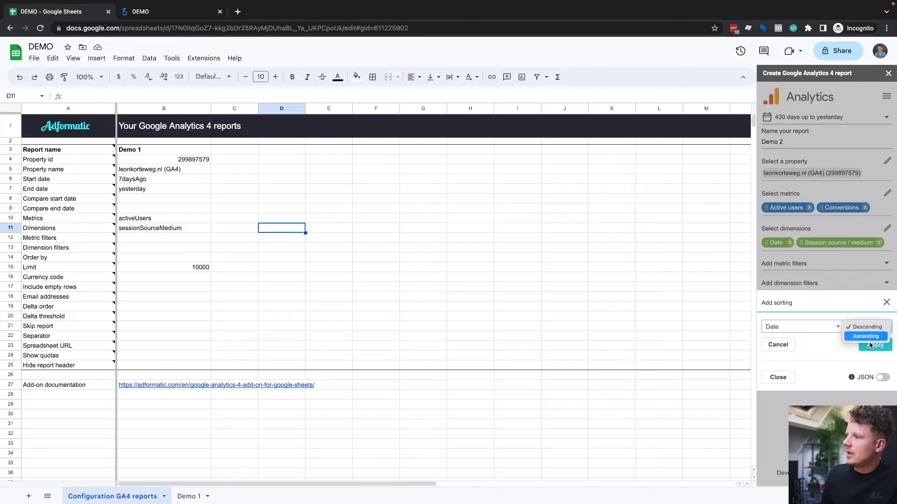
pyautogui.click(864, 339)
pyautogui.click(876, 345)
pyautogui.click(886, 282)
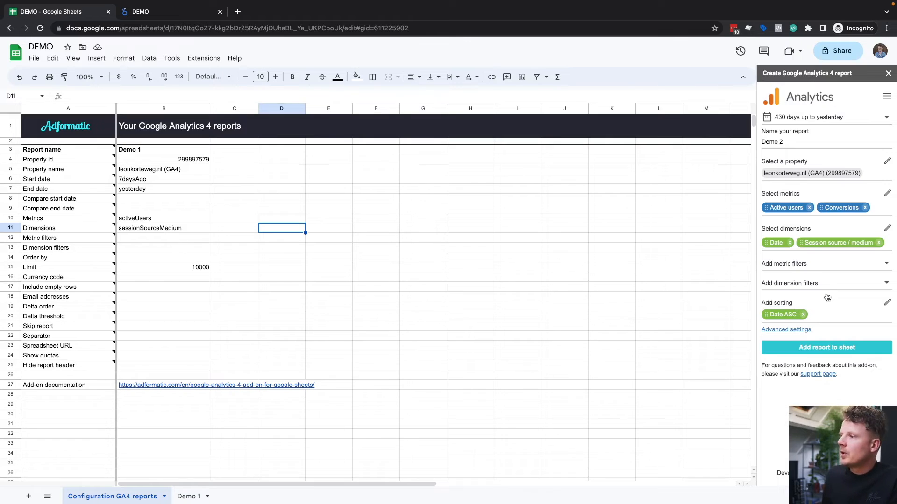
# Step: Add the Demo 2 report to the configuration sheet and run all configured reports
pyautogui.click(827, 350)
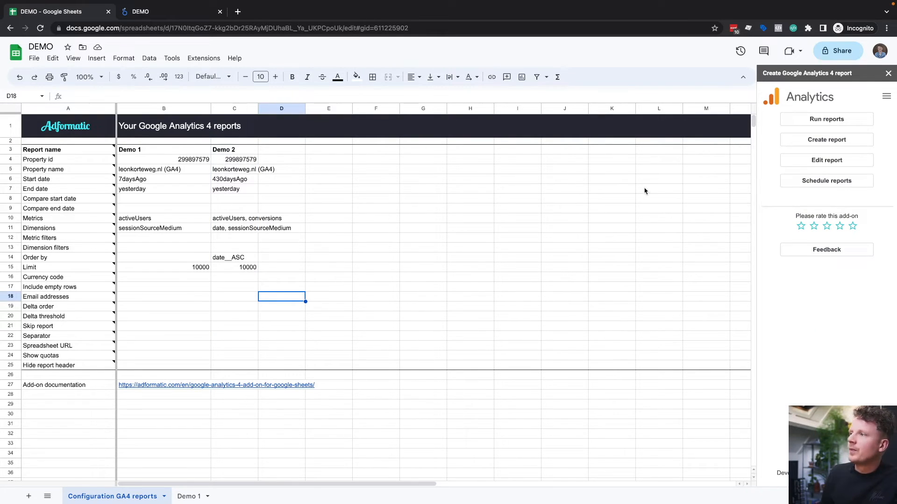
pyautogui.click(835, 123)
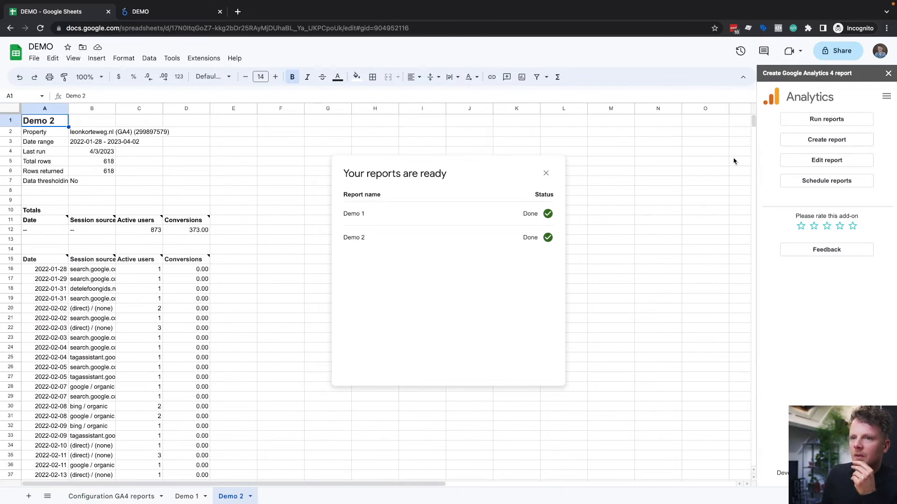
pyautogui.click(546, 174)
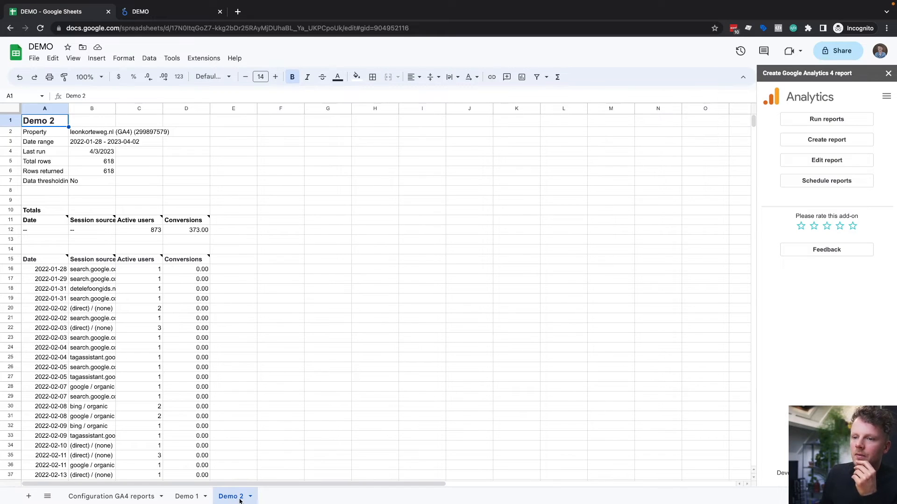
# Step: Review the Date, Session source / medium and Active users columns in the Demo 2 sheet's results
pyautogui.click(51, 259)
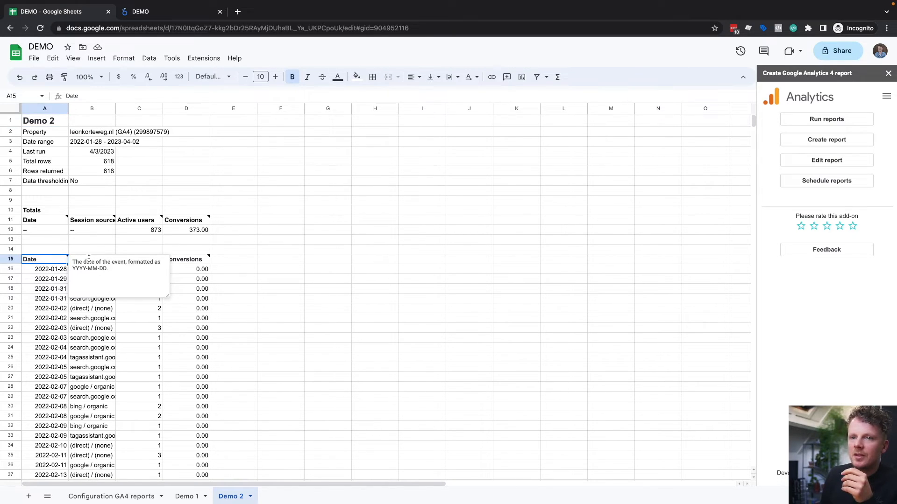
pyautogui.click(113, 258)
pyautogui.click(150, 261)
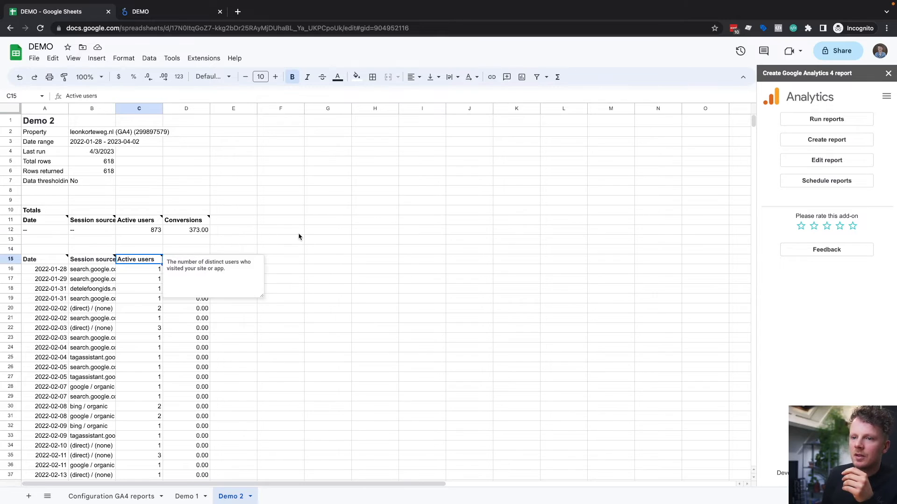
pyautogui.scroll(-6, 299, 236)
pyautogui.scroll(6, 363, 317)
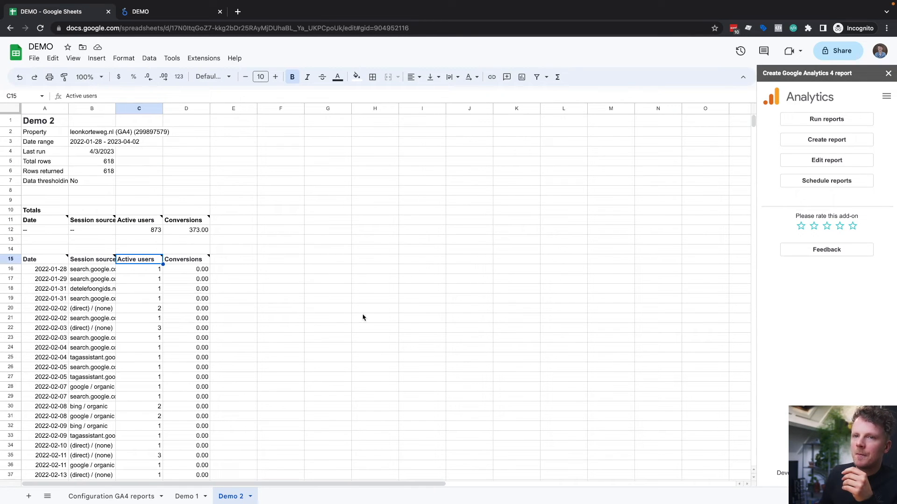
# Step: Switch to the DEMO report in Looker Studio and delete the table built on the Demo 1 data
pyautogui.click(176, 11)
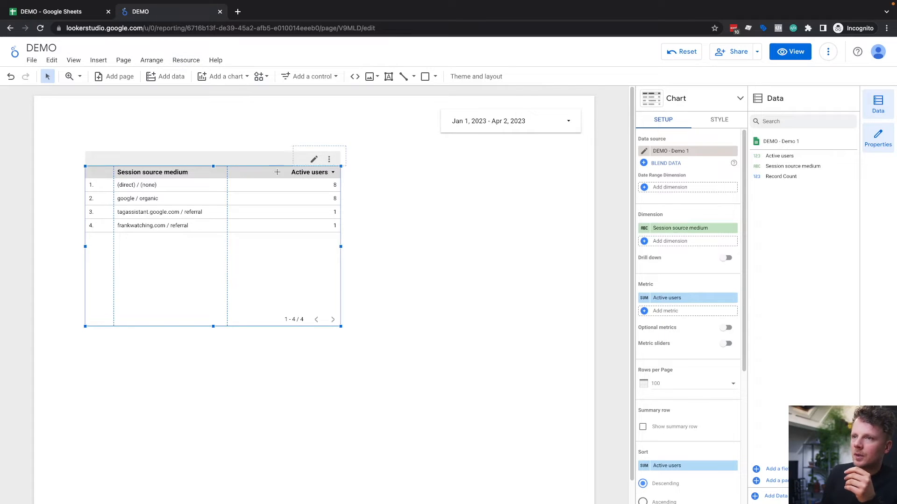
pyautogui.press('Delete')
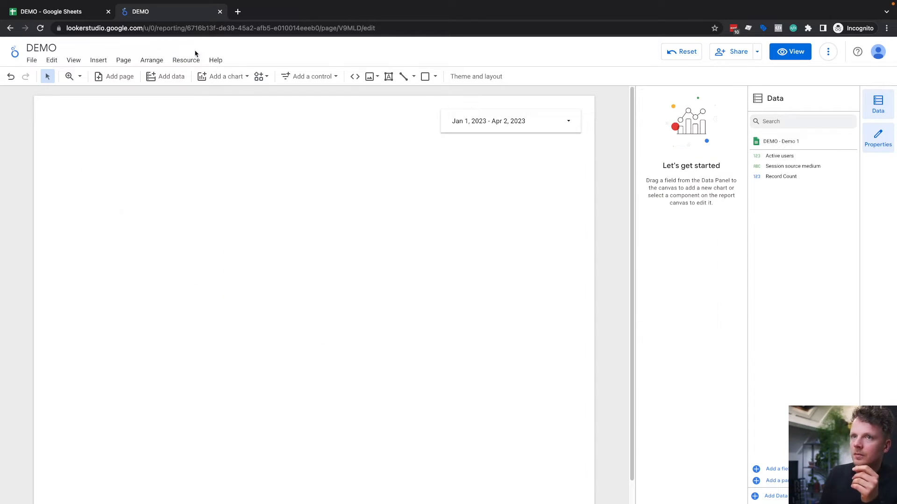
pyautogui.click(192, 63)
pyautogui.click(126, 129)
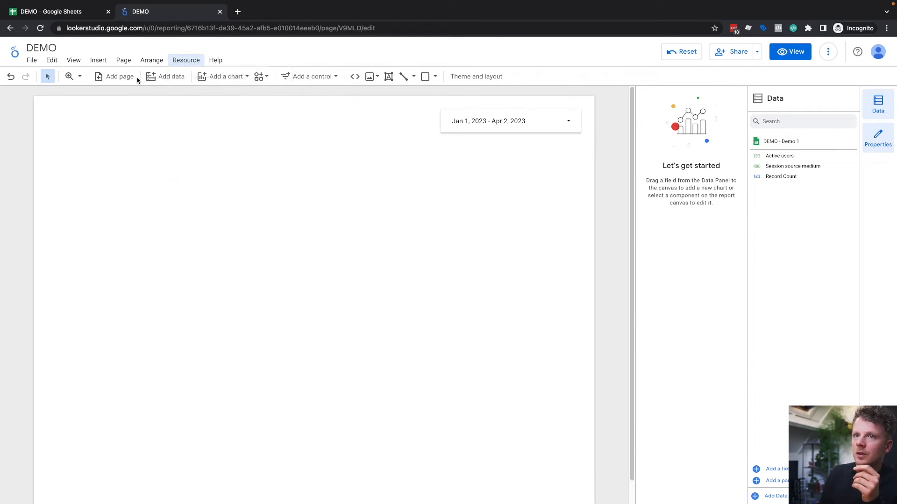
pyautogui.click(164, 79)
pyautogui.click(700, 304)
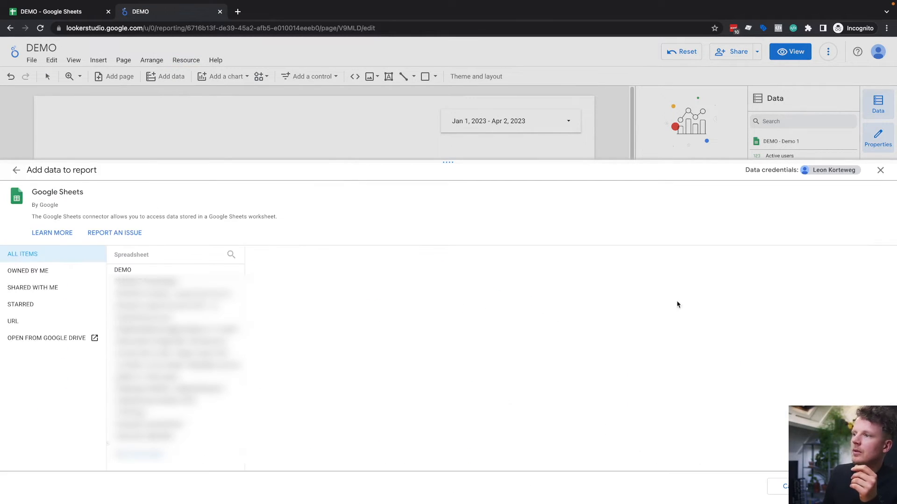
pyautogui.click(182, 270)
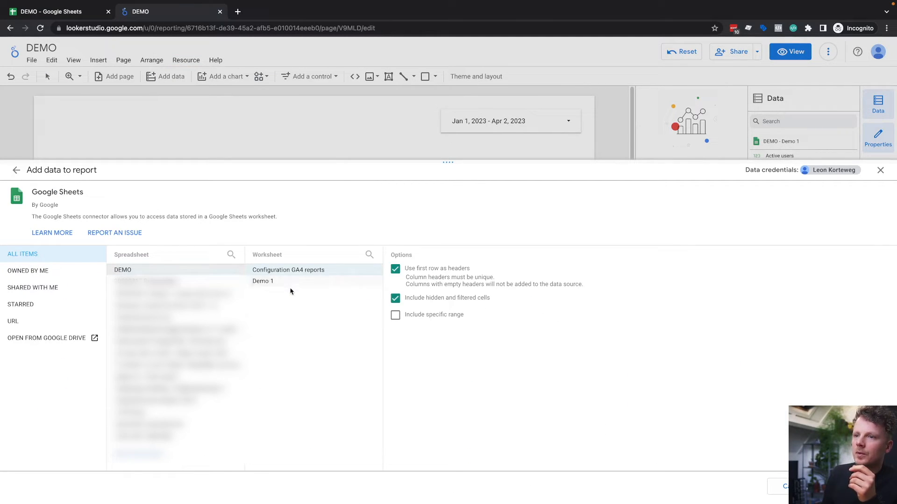
pyautogui.click(880, 172)
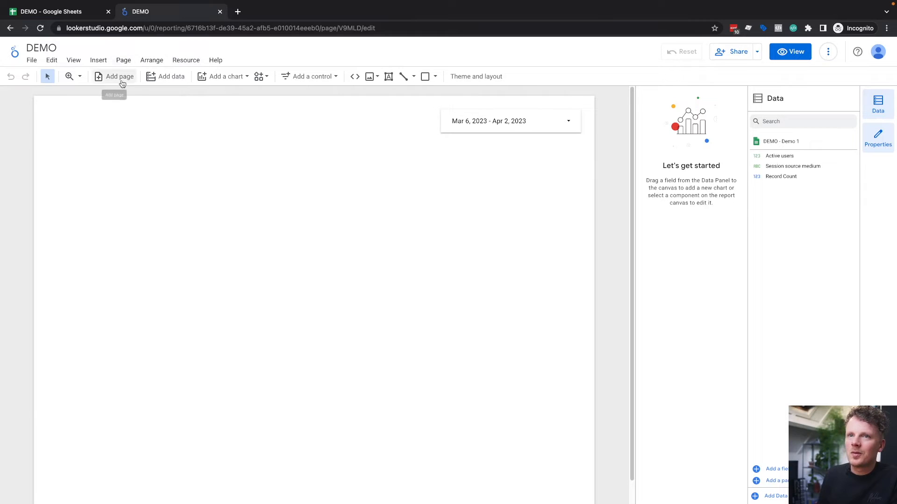
# Step: Connect the Demo 2 worksheet of the DEMO spreadsheet through Google Sheets, limited to the range A15:Z
pyautogui.click(178, 80)
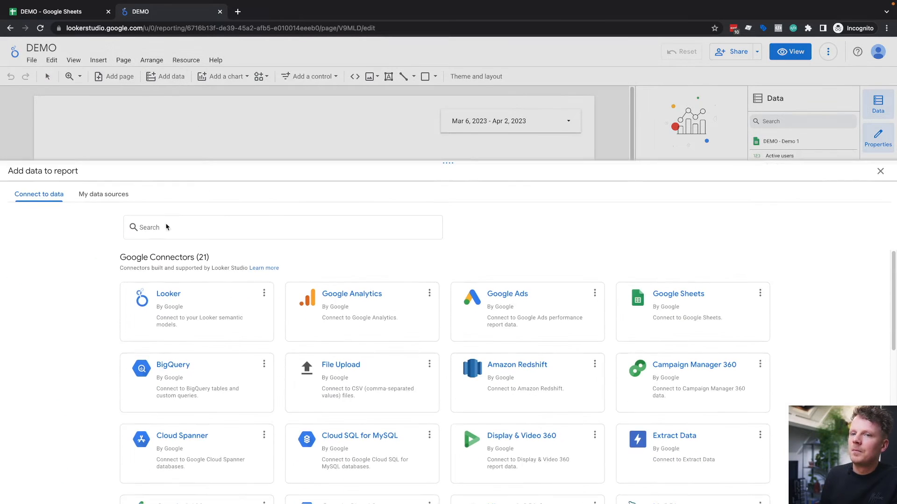
pyautogui.click(698, 308)
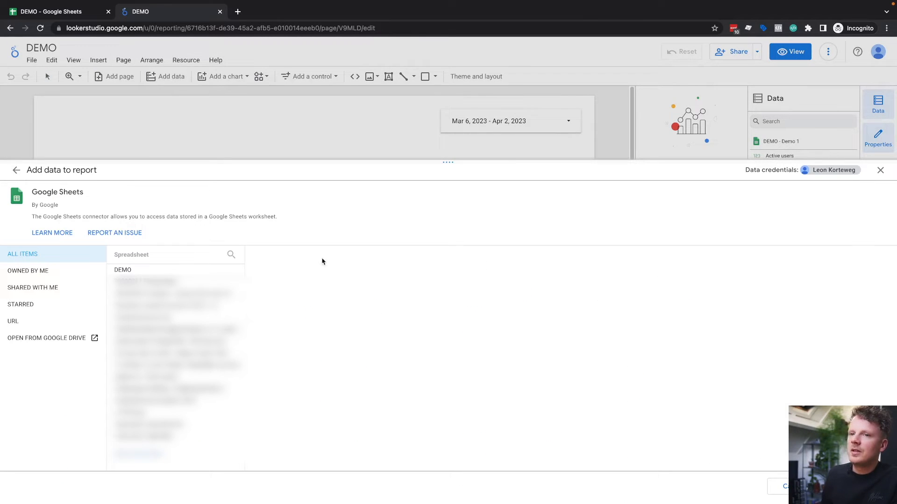
pyautogui.click(189, 269)
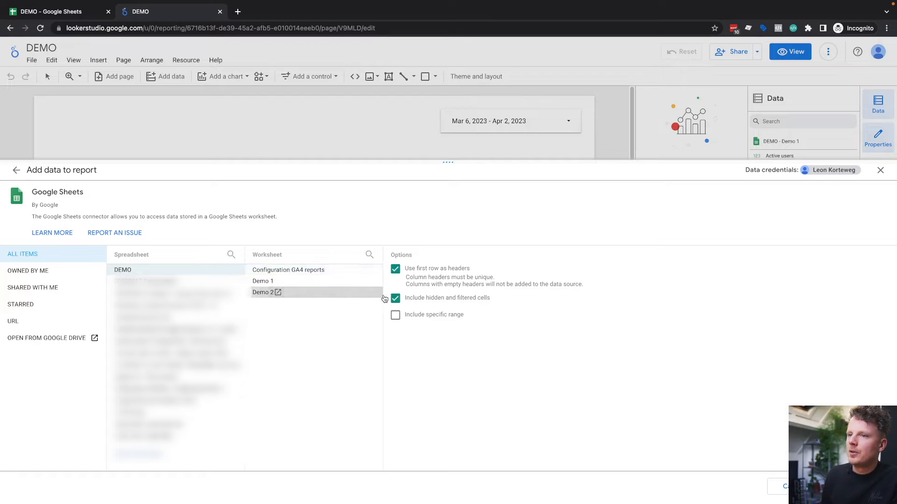
pyautogui.click(425, 316)
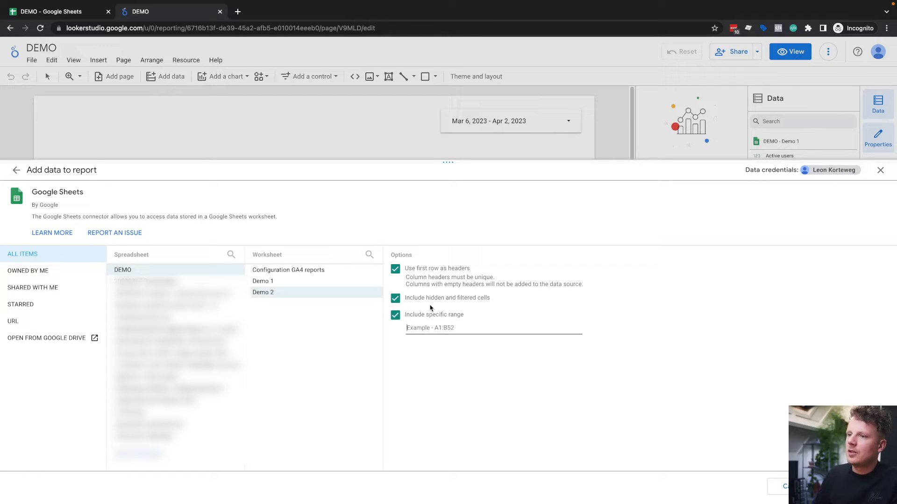
pyautogui.write('A15:Z')
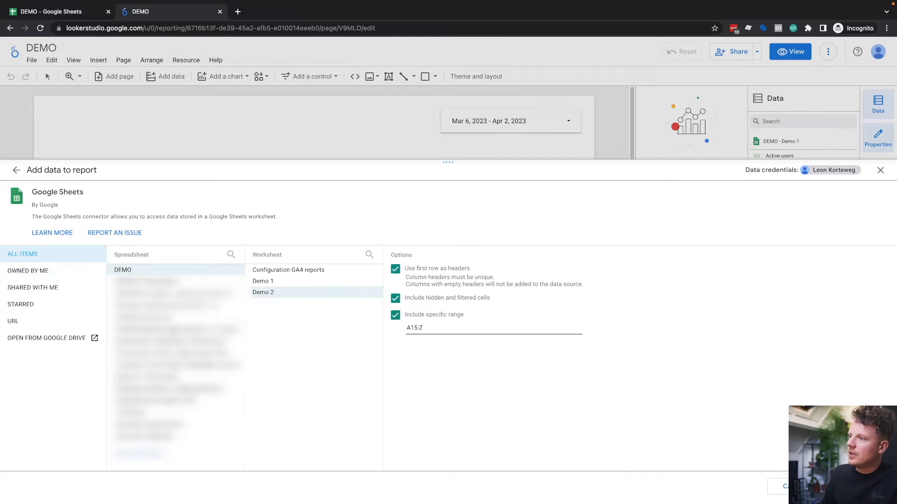
pyautogui.click(860, 487)
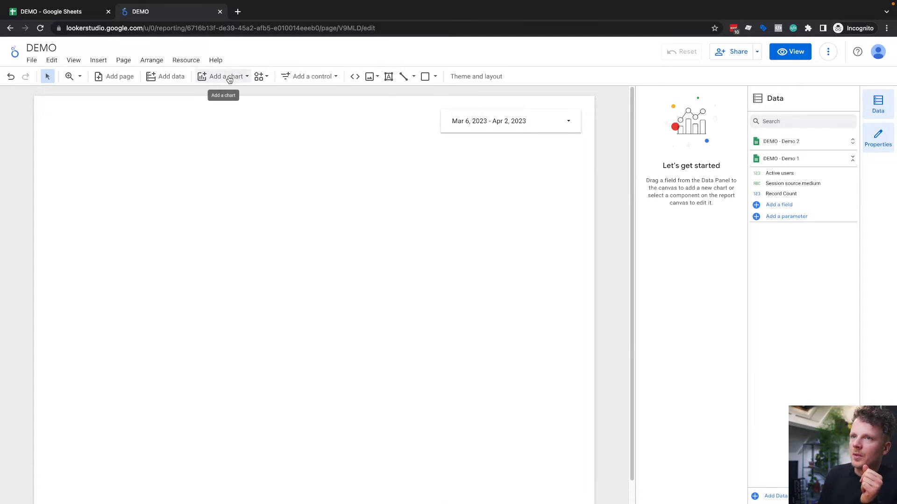
# Step: Place a table based on the Demo 2 data below the page header area, with Date as its date range dimension
pyautogui.click(230, 80)
pyautogui.click(210, 106)
pyautogui.click(133, 154)
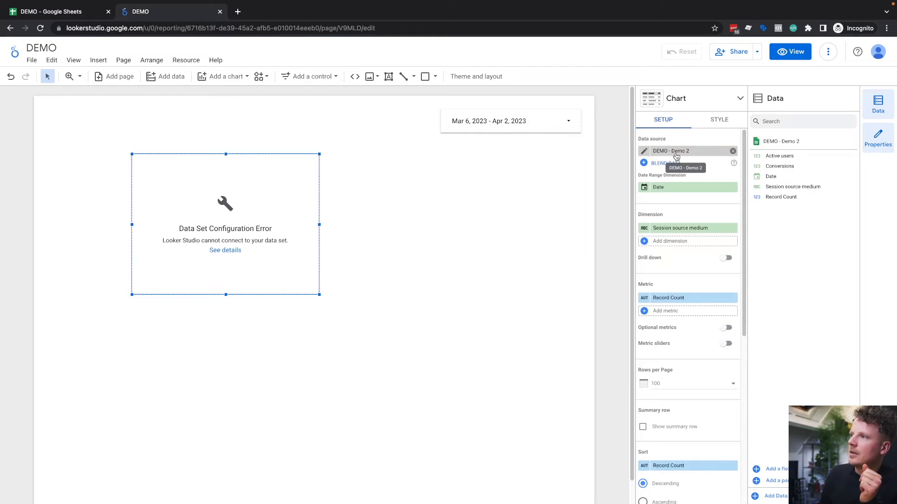
pyautogui.click(666, 188)
pyautogui.click(688, 219)
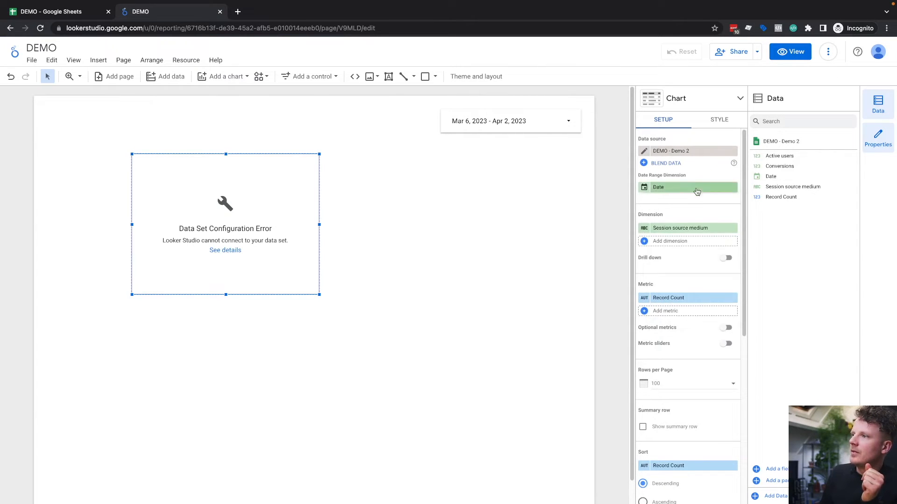
# Step: Replace the new table's metric with Active users and widen the table
pyautogui.click(685, 299)
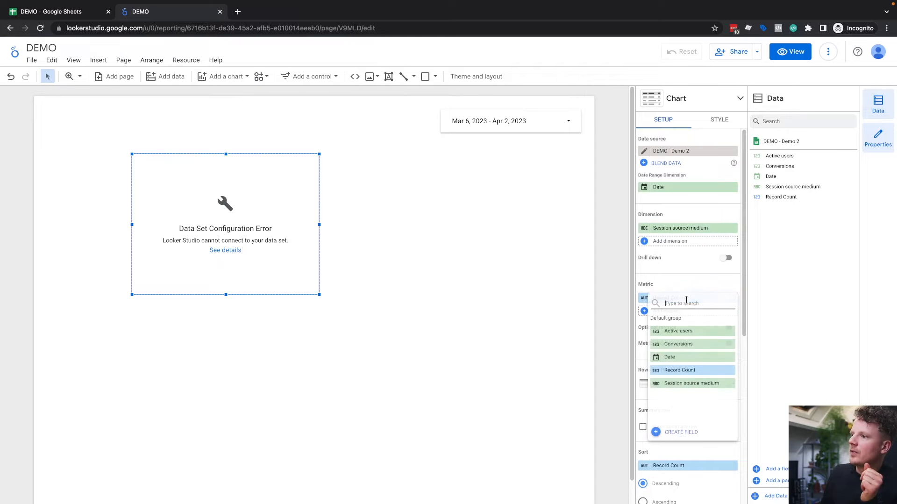
pyautogui.click(689, 332)
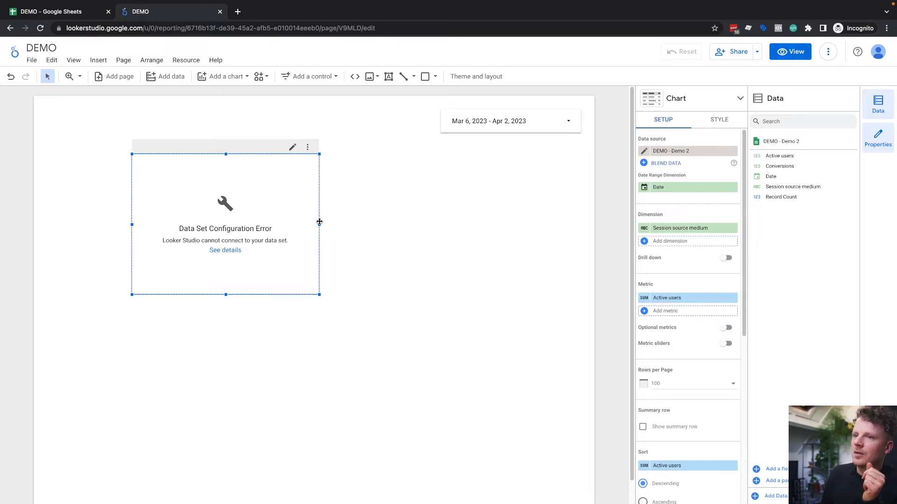
pyautogui.moveTo(320, 225); pyautogui.dragTo(358, 224)
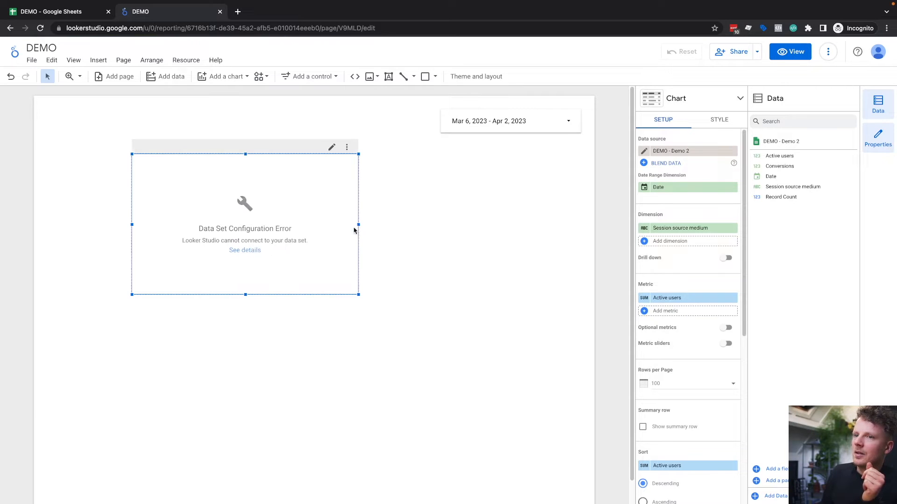
# Step: Check the details of the table's data set configuration error and reload the report
pyautogui.click(251, 252)
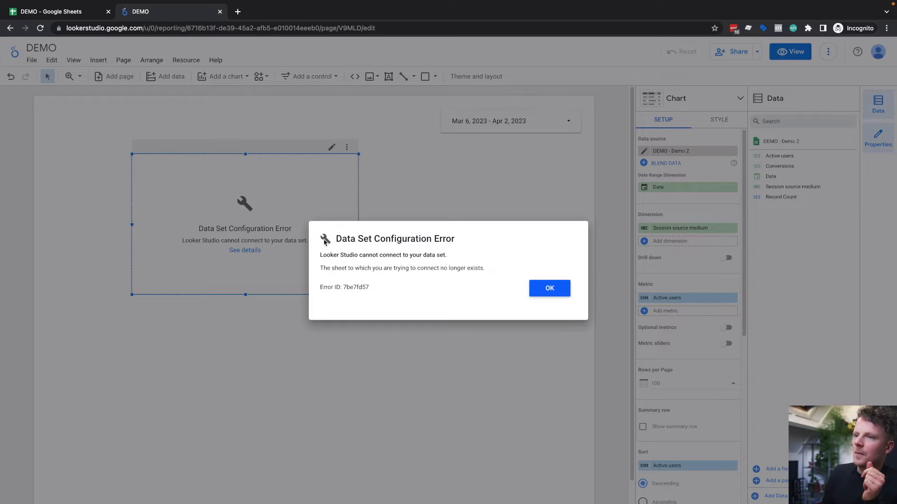
pyautogui.click(548, 290)
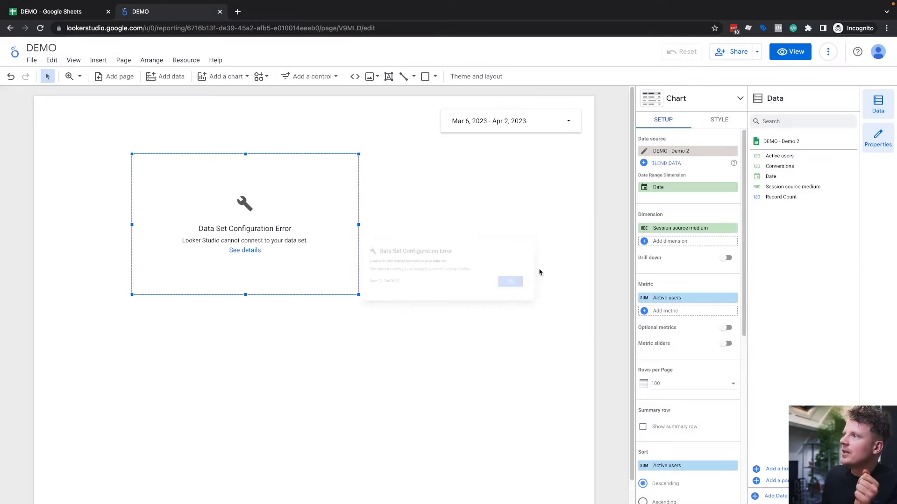
pyautogui.click(830, 52)
pyautogui.click(848, 77)
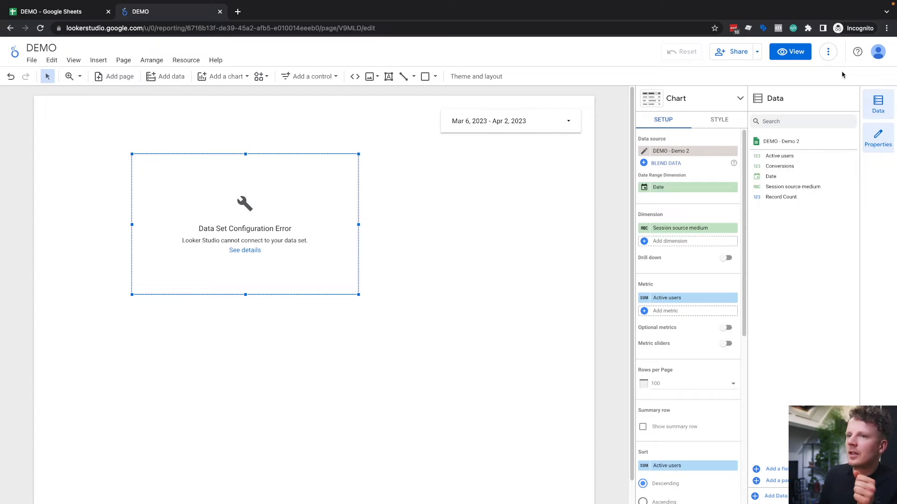
pyautogui.click(544, 207)
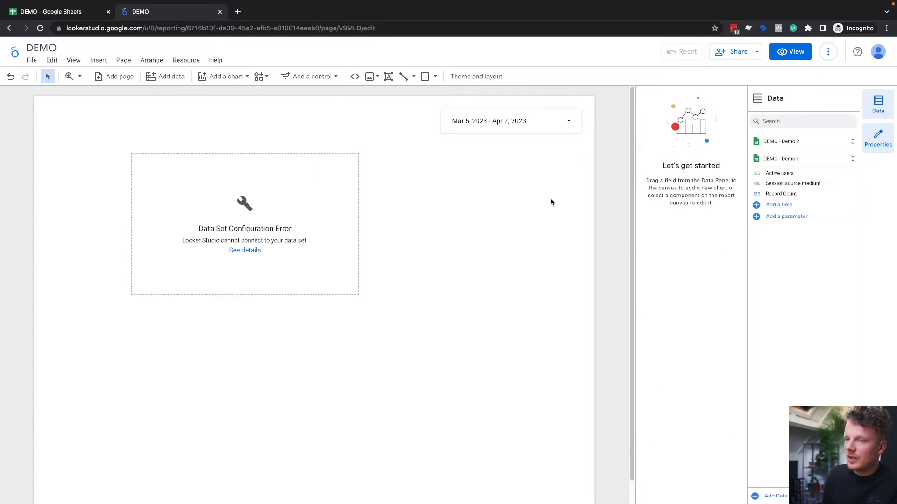
pyautogui.click(41, 30)
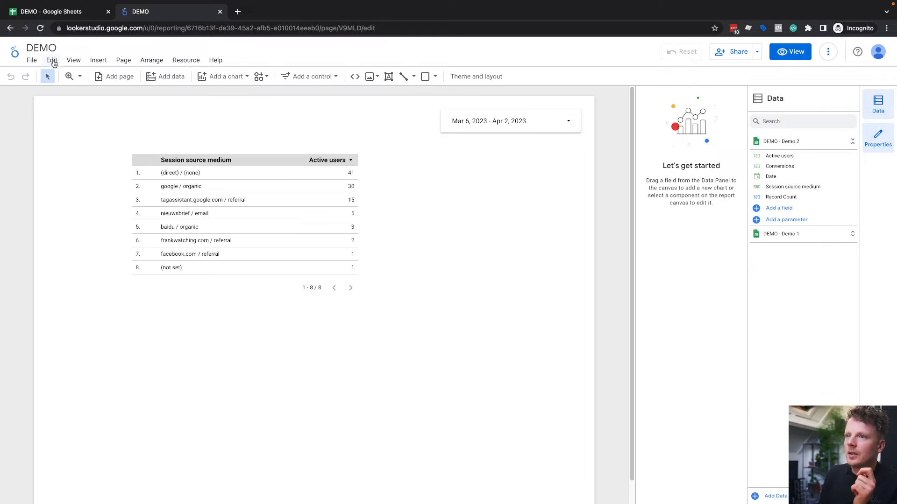
# Step: Shift the table slightly and set the report's date range control to This year to date
pyautogui.click(275, 203)
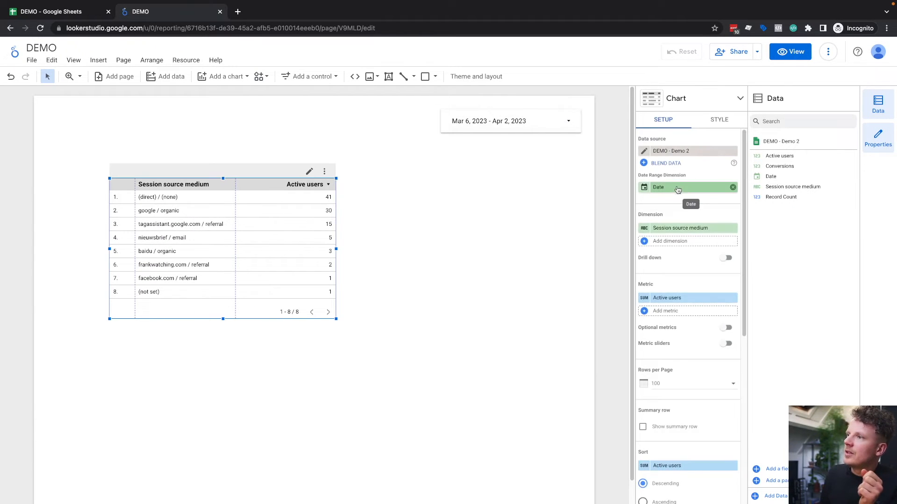
pyautogui.click(503, 130)
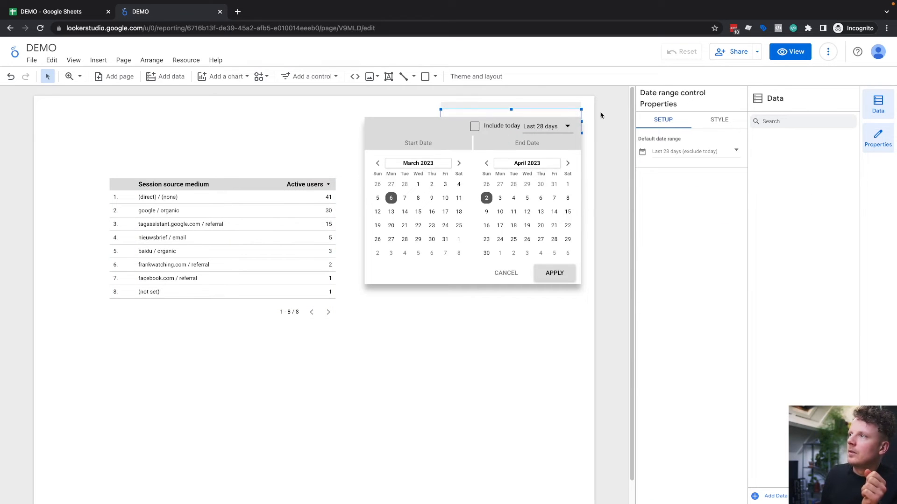
pyautogui.click(554, 130)
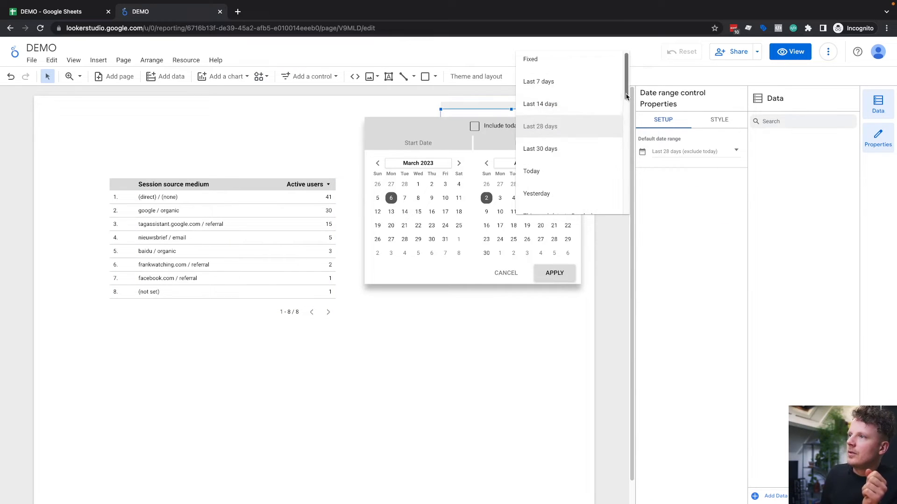
pyautogui.scroll(-5, 607, 154)
pyautogui.scroll(-3, 616, 178)
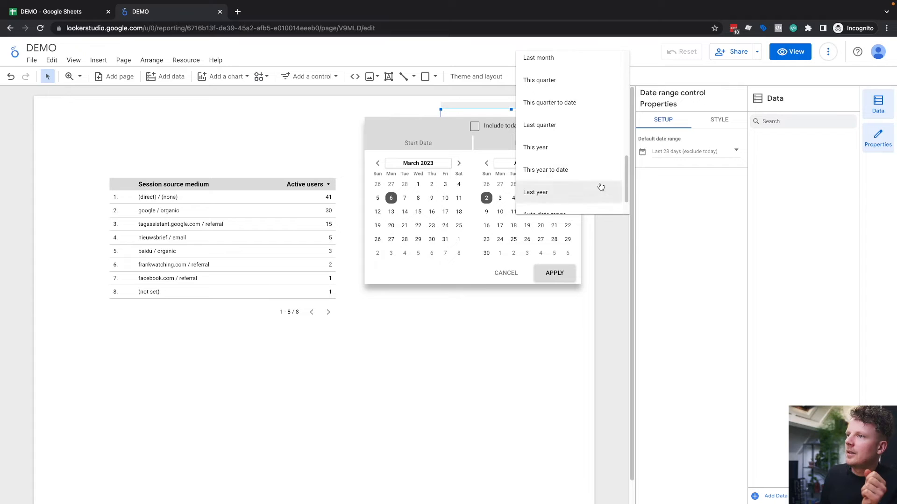
pyautogui.click(568, 176)
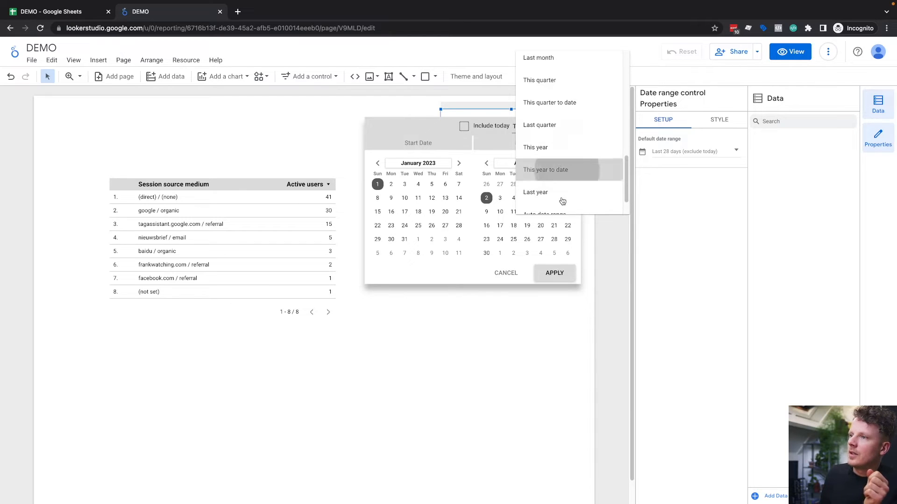
pyautogui.click(556, 273)
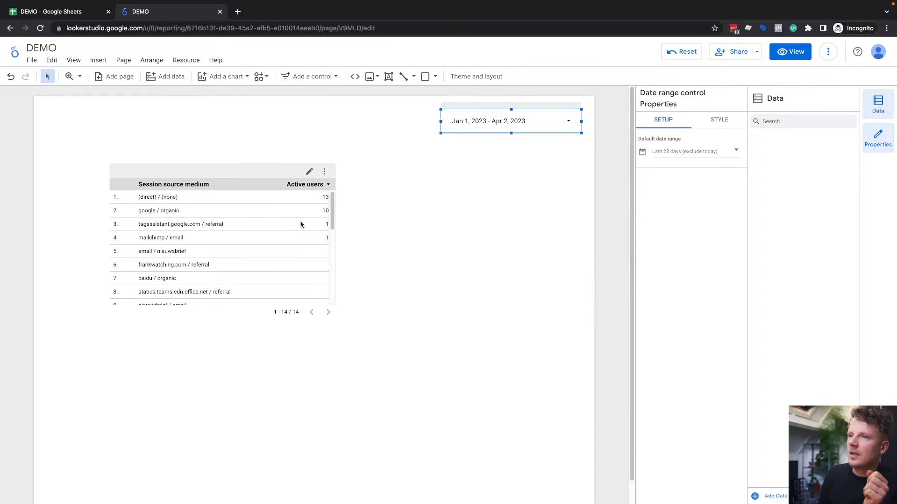
# Step: Move the Session source medium table to the lower part of the page and deselect it
pyautogui.click(330, 197)
pyautogui.click(381, 208)
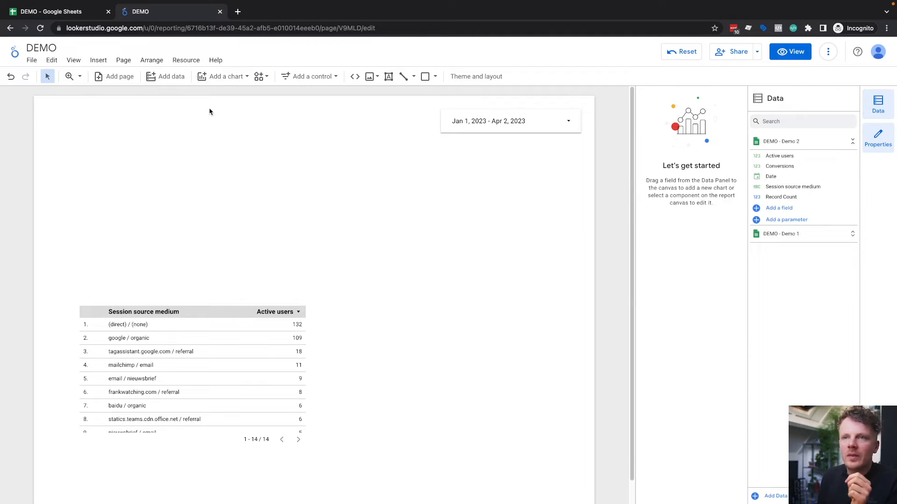
# Step: Add a time series chart of Active users above the Session source medium table and widen it across the page
pyautogui.click(229, 77)
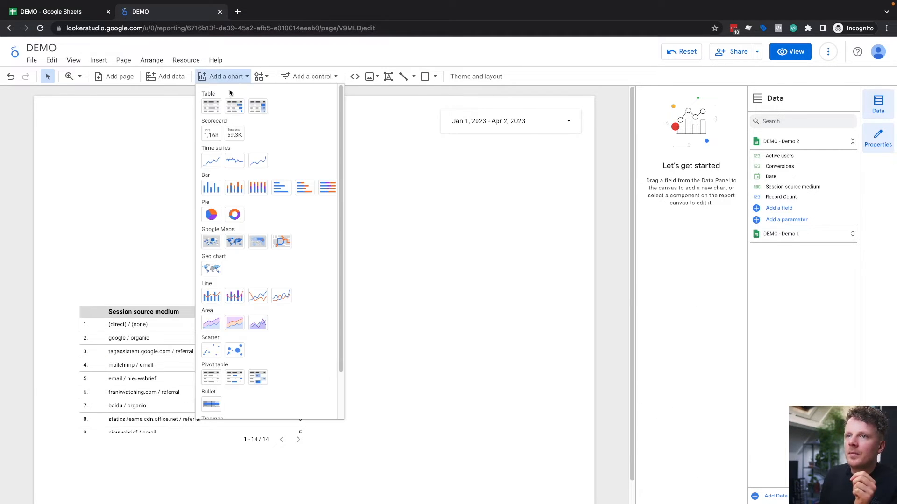
pyautogui.click(211, 161)
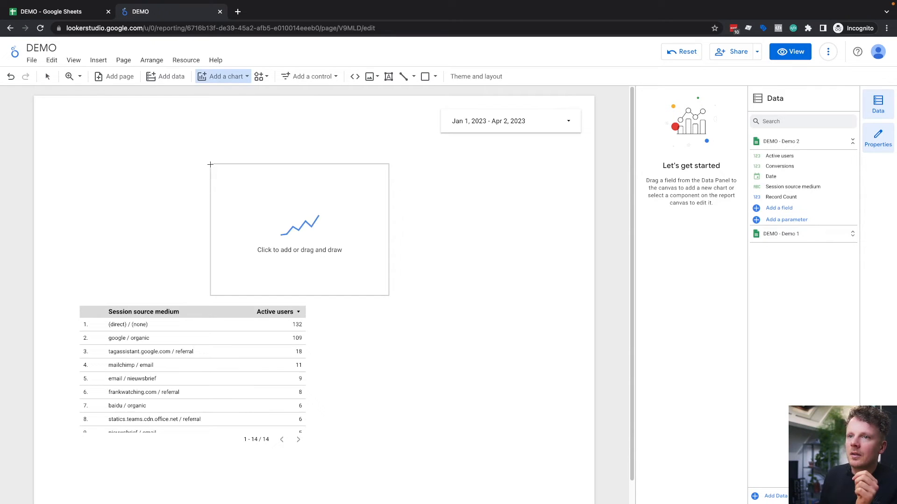
pyautogui.click(44, 137)
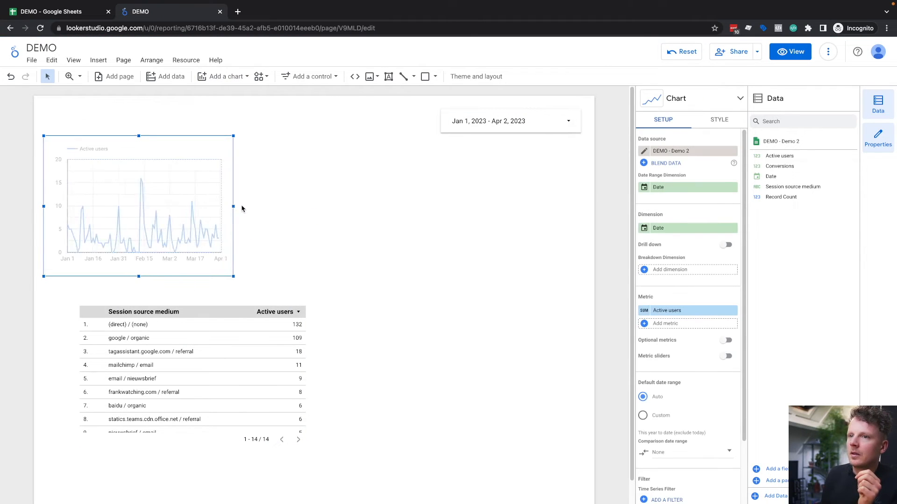
pyautogui.moveTo(233, 207); pyautogui.dragTo(593, 216)
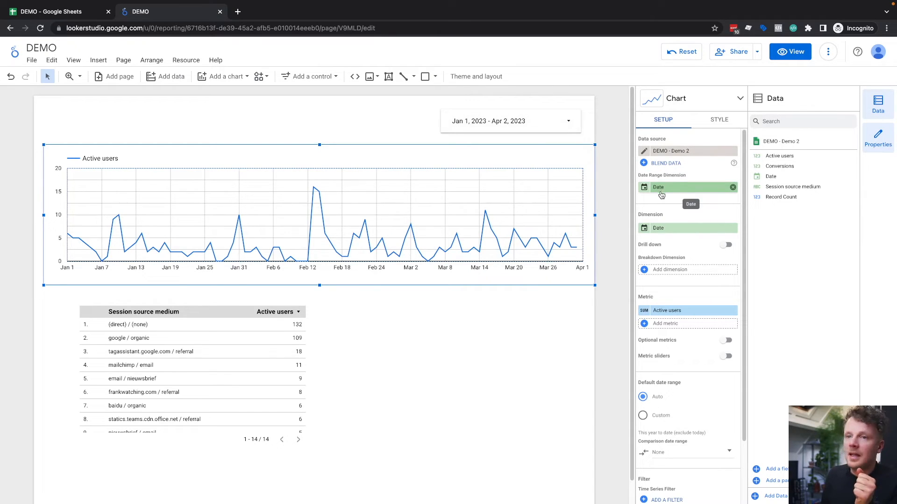
# Step: Add Conversions as a second metric to the time series chart
pyautogui.scroll(-1, 673, 281)
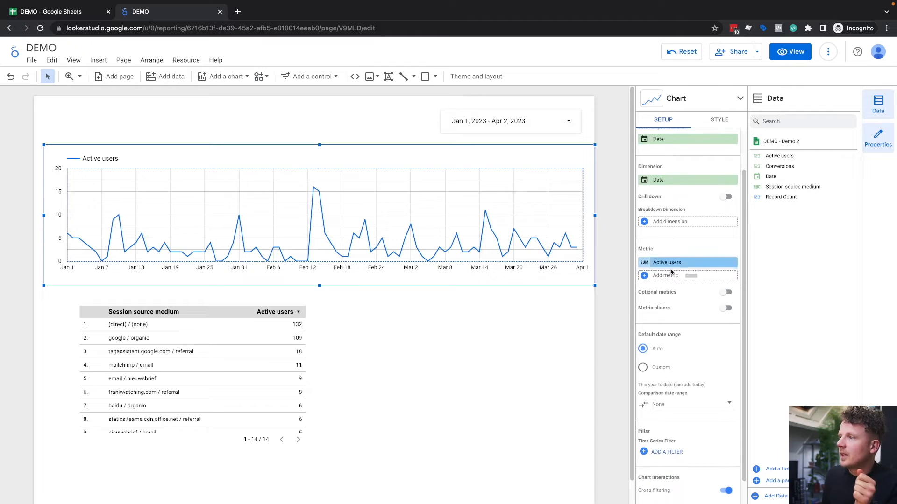
pyautogui.click(668, 276)
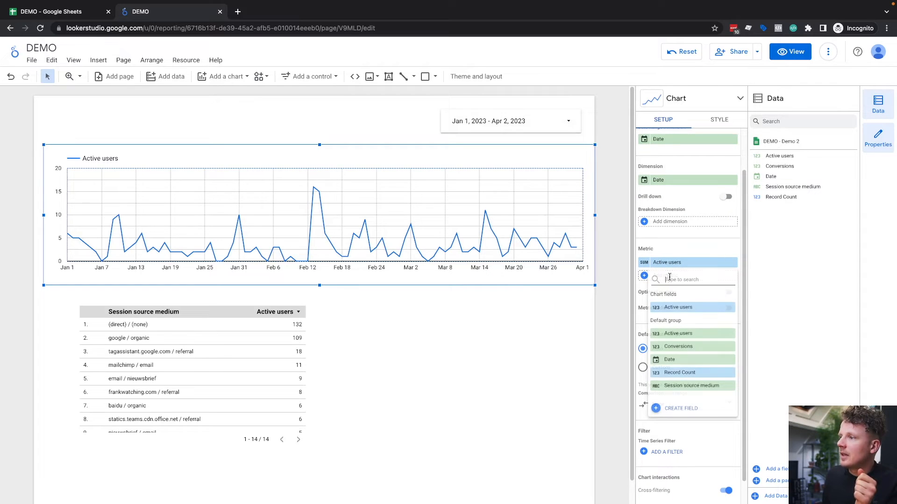
pyautogui.click(686, 346)
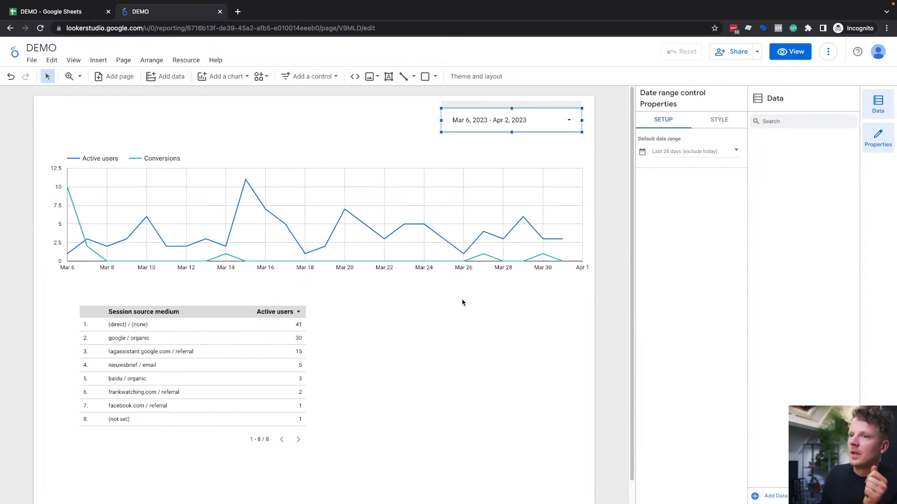
# Step: Shift the Session source medium table slightly and set the date range control to Mar 20, 2023 - Apr 2, 2023
pyautogui.click(186, 357)
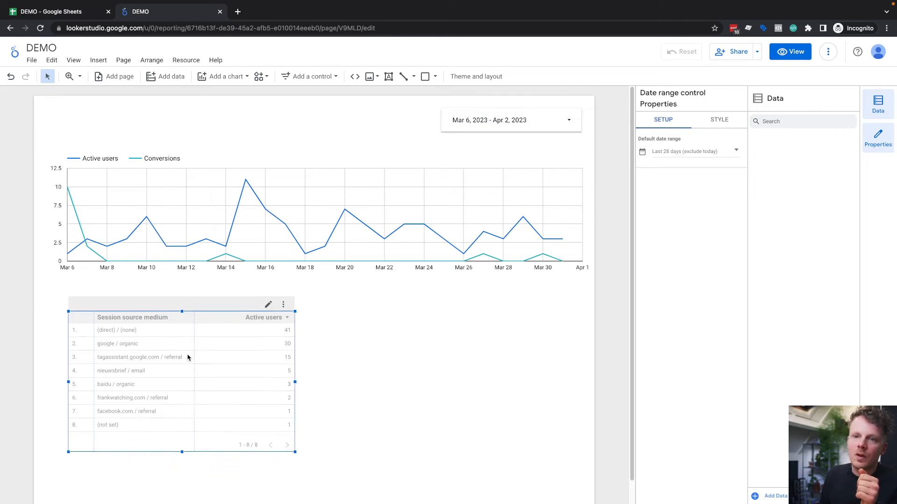
pyautogui.click(506, 122)
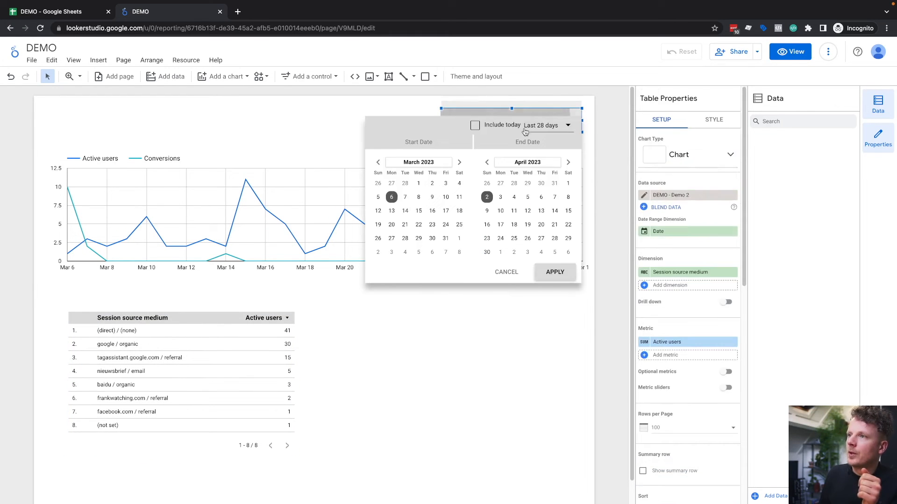
pyautogui.click(549, 125)
pyautogui.click(567, 83)
pyautogui.click(559, 272)
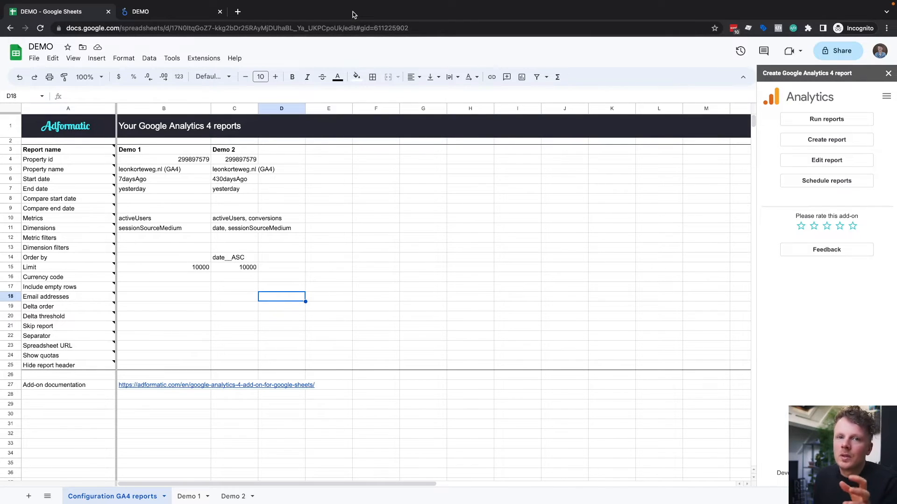
pyautogui.click(204, 58)
pyautogui.moveTo(230, 157)
pyautogui.click(275, 60)
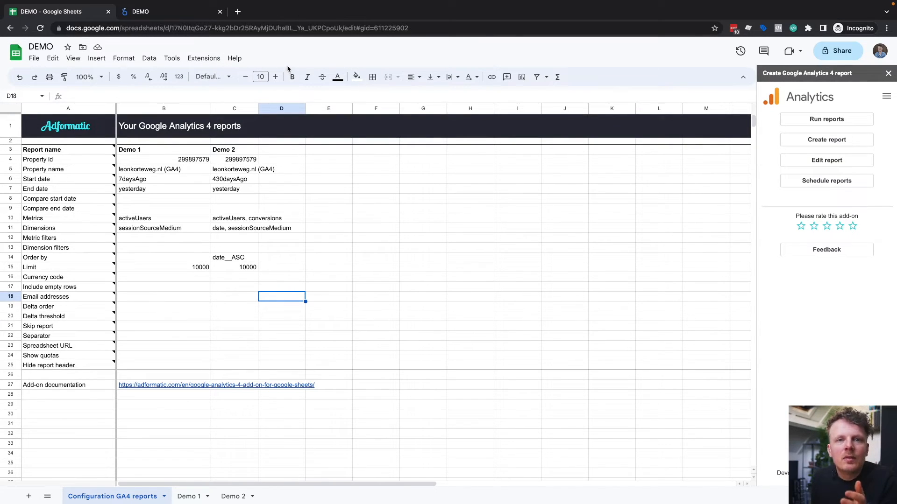
# Step: Switch to the Looker Studio report and refresh its data
pyautogui.click(169, 11)
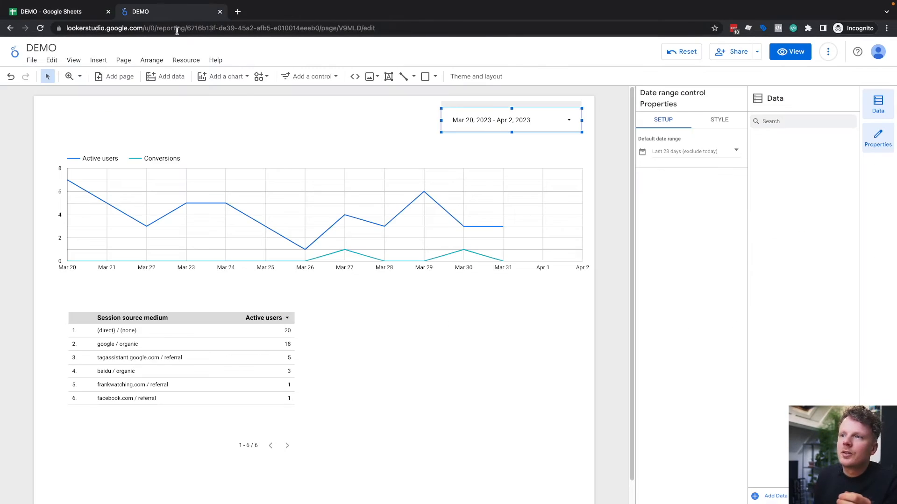
pyautogui.click(186, 60)
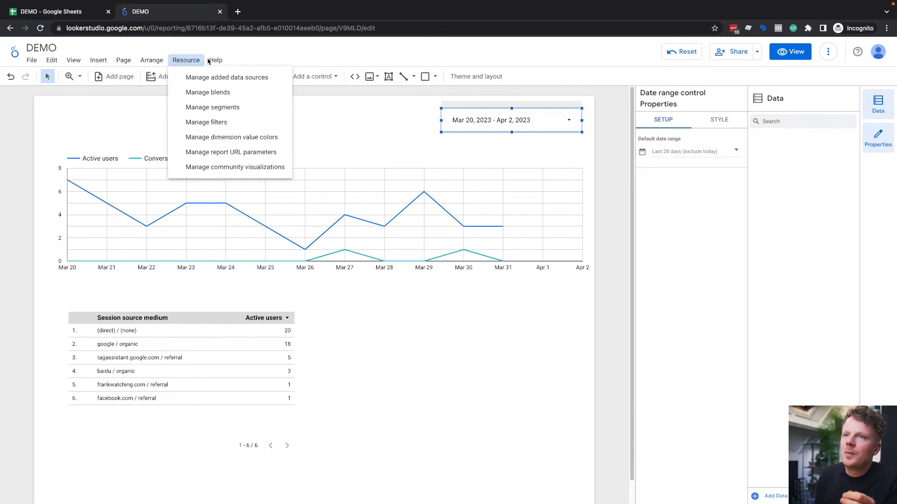
pyautogui.click(192, 63)
pyautogui.click(830, 53)
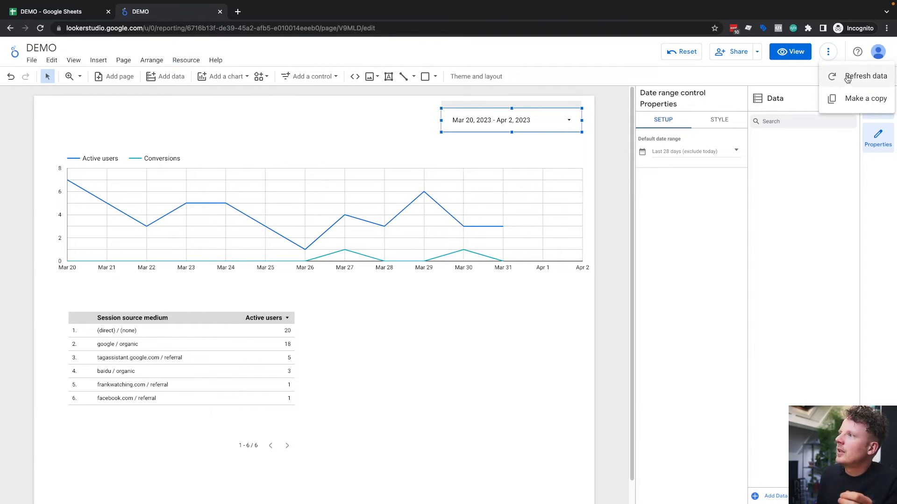
pyautogui.click(844, 77)
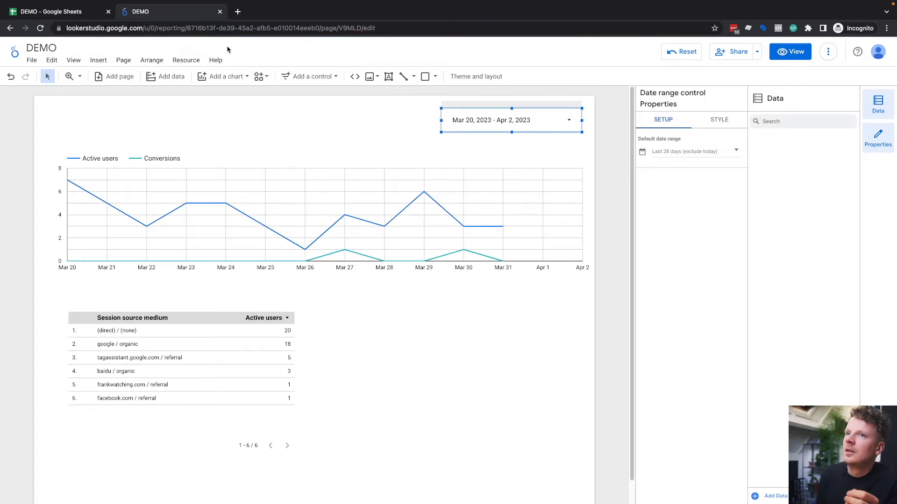
# Step: Open the DEMO - Demo 2 data source from the report's added data sources and refresh its fields
pyautogui.click(186, 60)
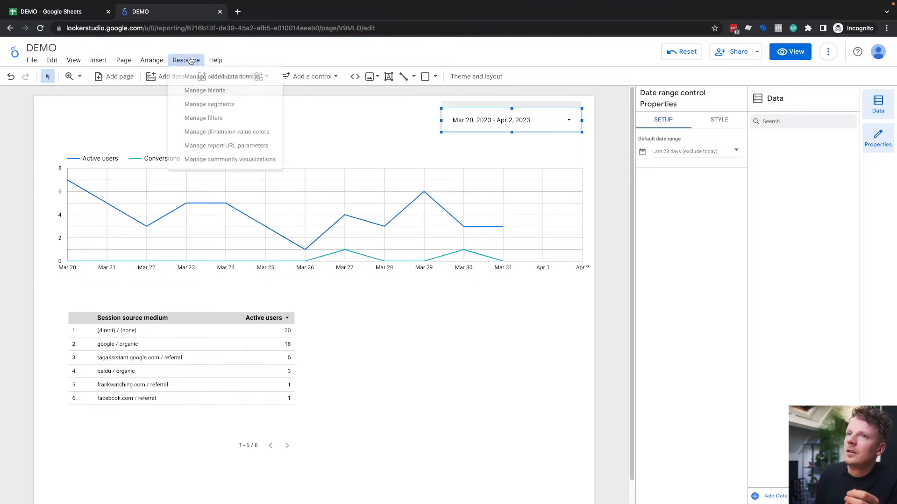
pyautogui.click(213, 80)
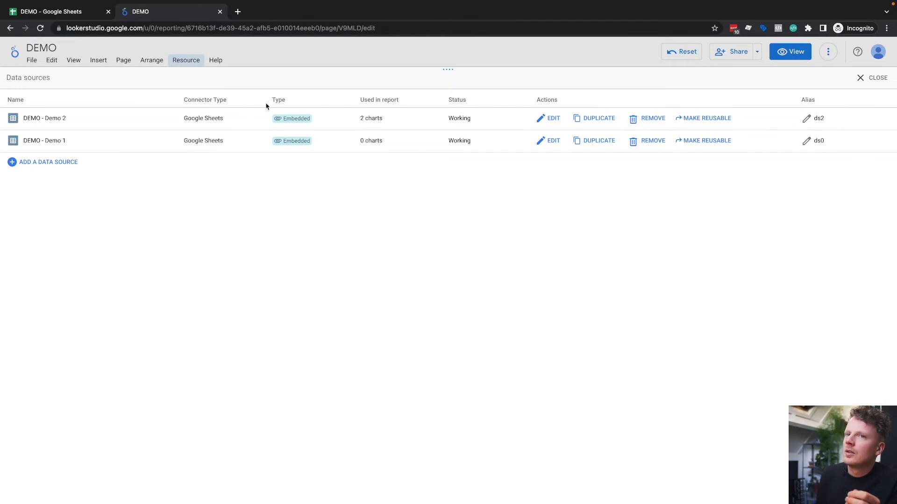
pyautogui.click(552, 124)
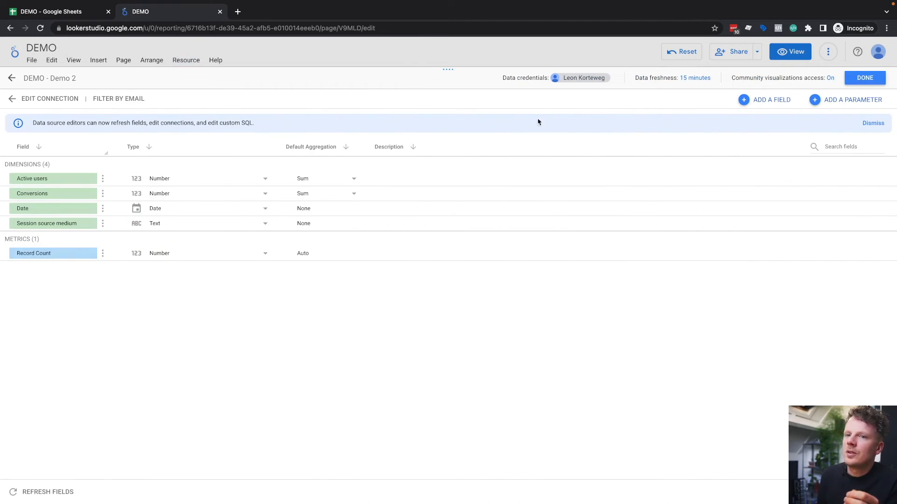
pyautogui.click(63, 497)
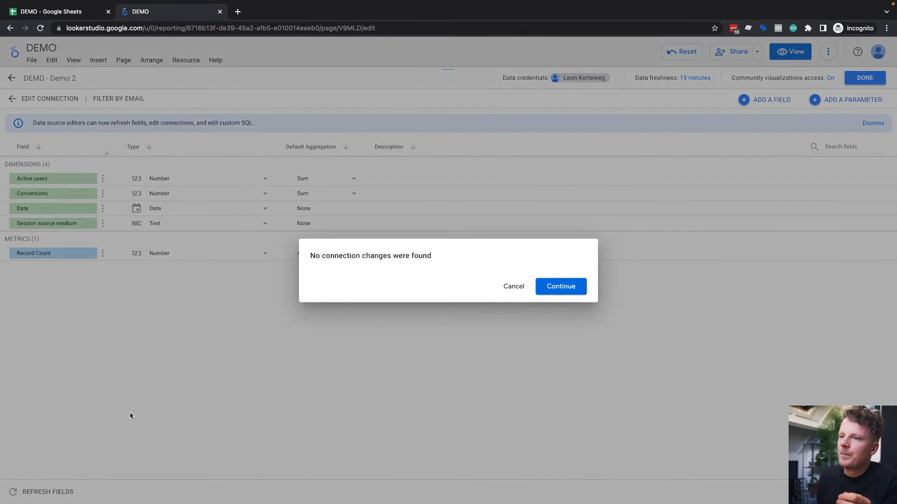
pyautogui.click(558, 287)
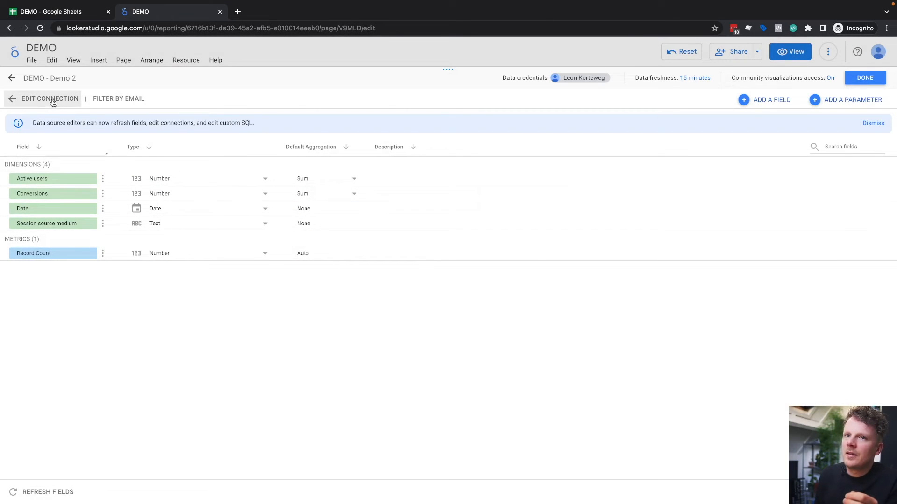
# Step: Try to reconnect the Demo 2 data source using the specific range A14:Z and apply the connection changes
pyautogui.click(33, 101)
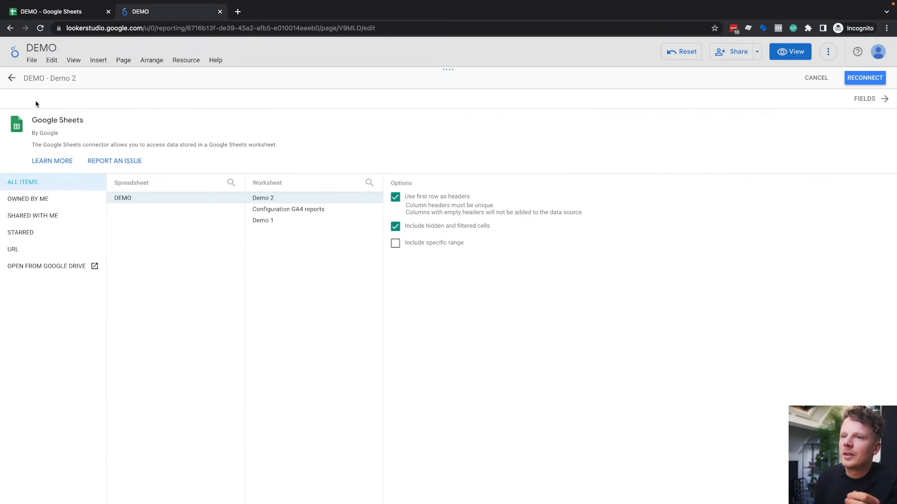
pyautogui.click(396, 243)
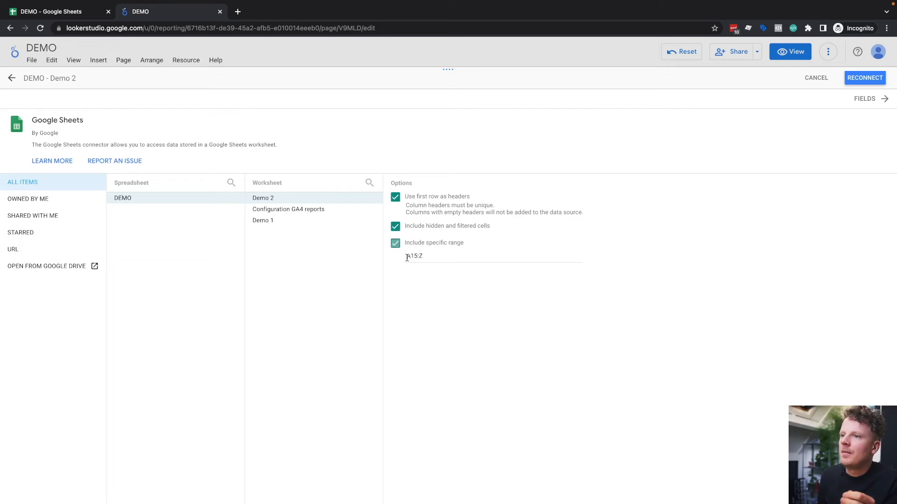
pyautogui.moveTo(418, 257); pyautogui.dragTo(414, 255)
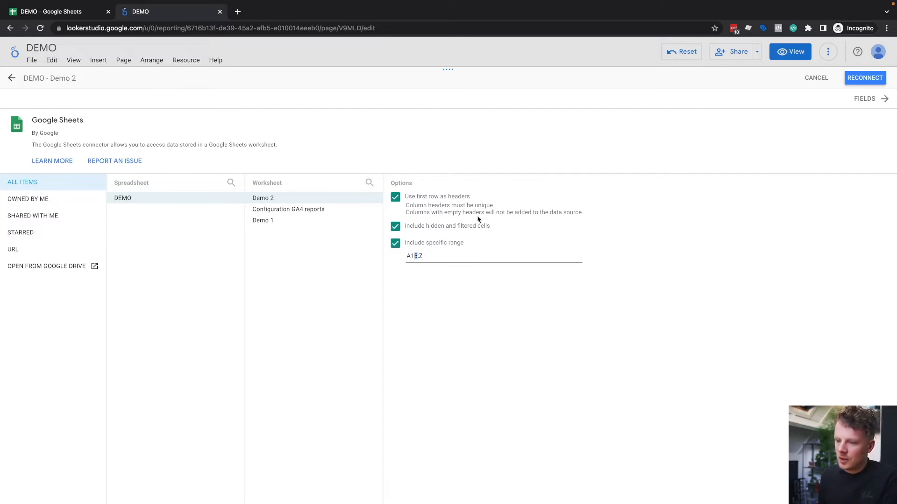
pyautogui.write('4')
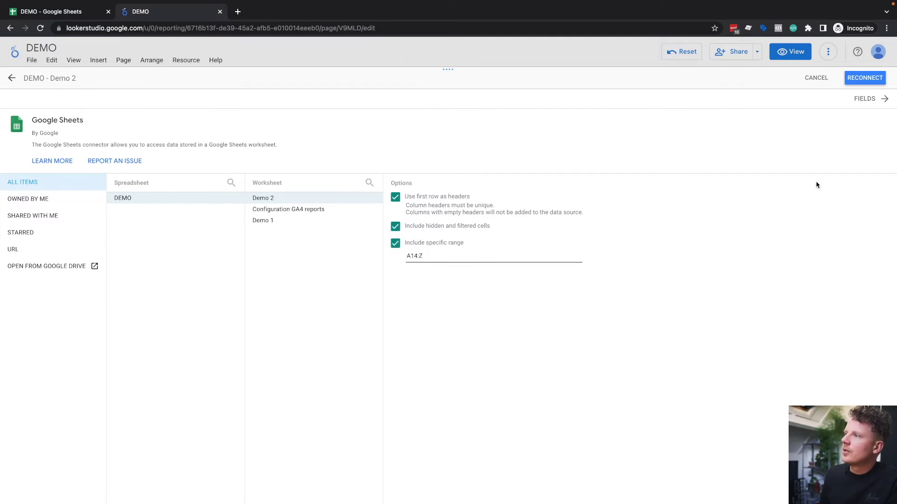
pyautogui.moveTo(426, 256); pyautogui.dragTo(407, 256)
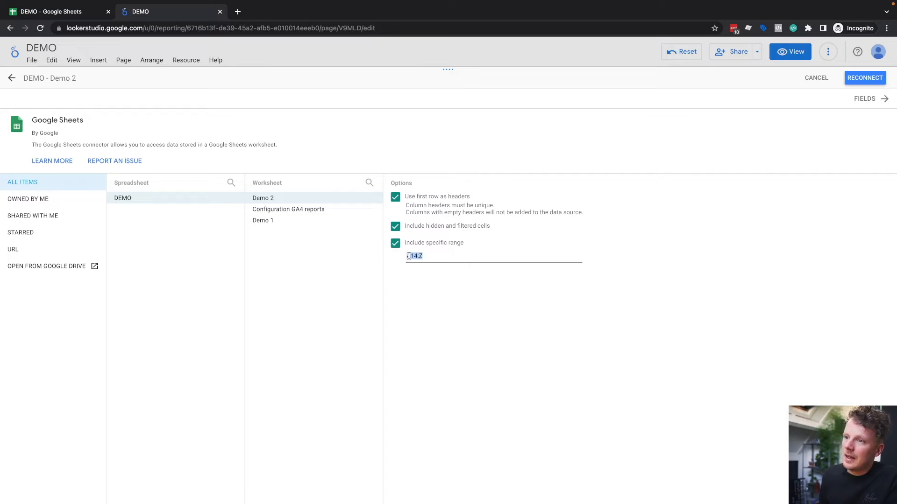
pyautogui.click(870, 81)
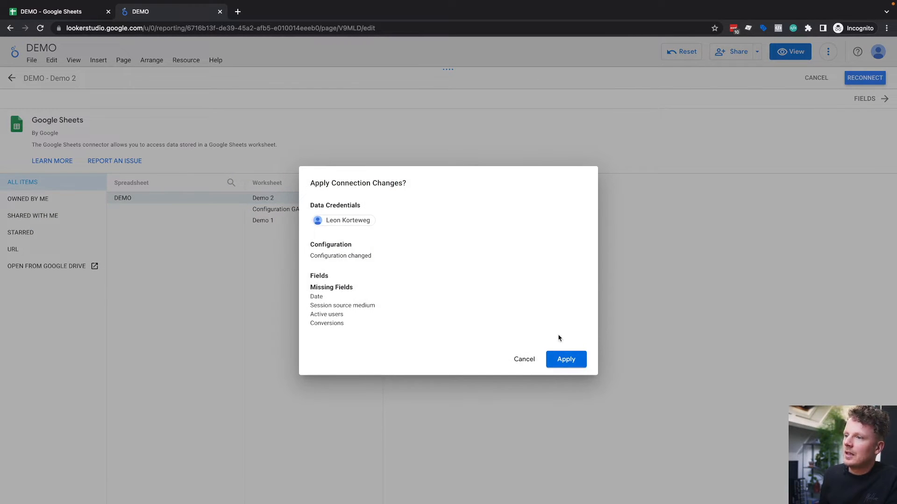
pyautogui.click(565, 360)
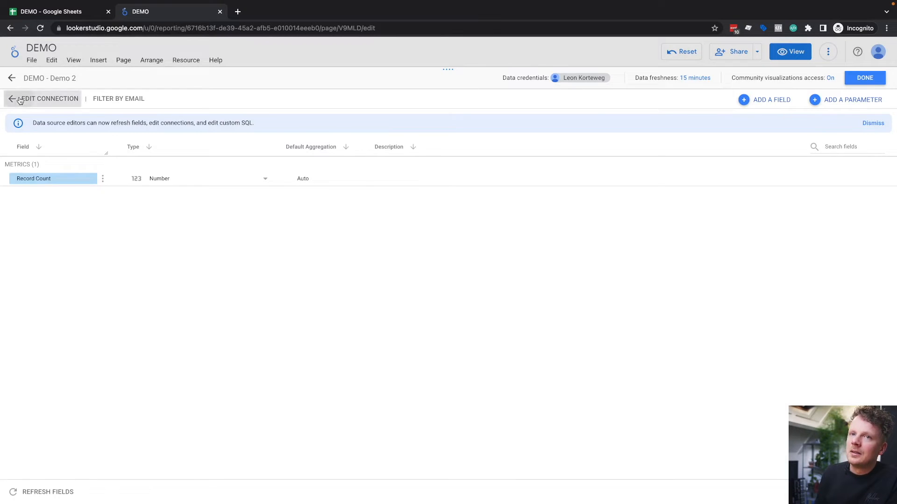
# Step: Edit the Demo 2 connection to include the specific range A15:Z and connect it again
pyautogui.click(18, 98)
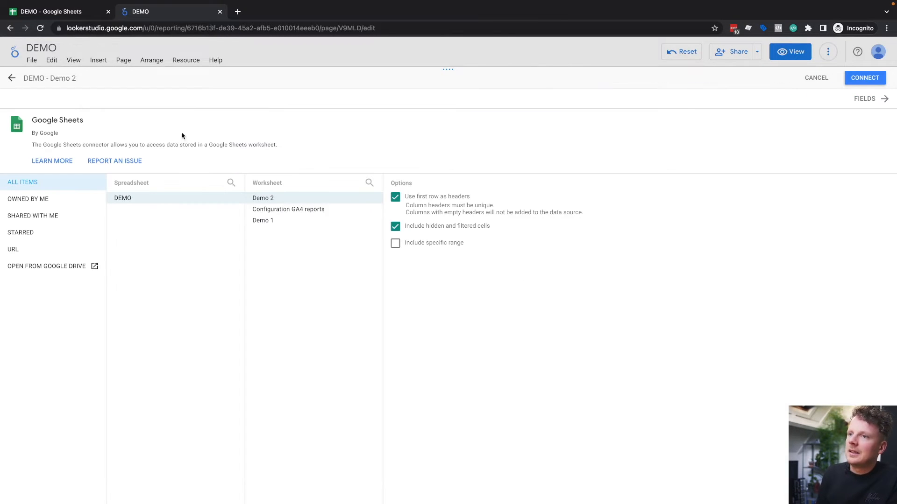
pyautogui.click(395, 243)
pyautogui.click(414, 256)
pyautogui.write('4')
pyautogui.write('5:Z')
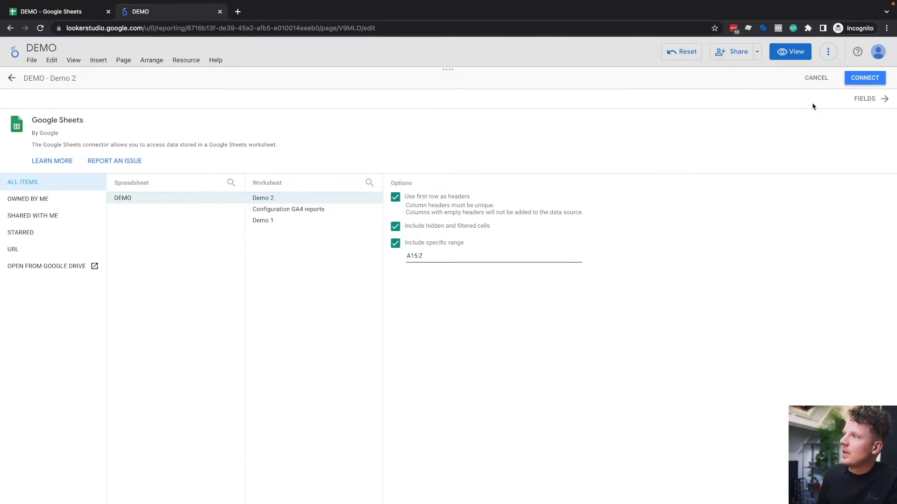
pyautogui.click(862, 79)
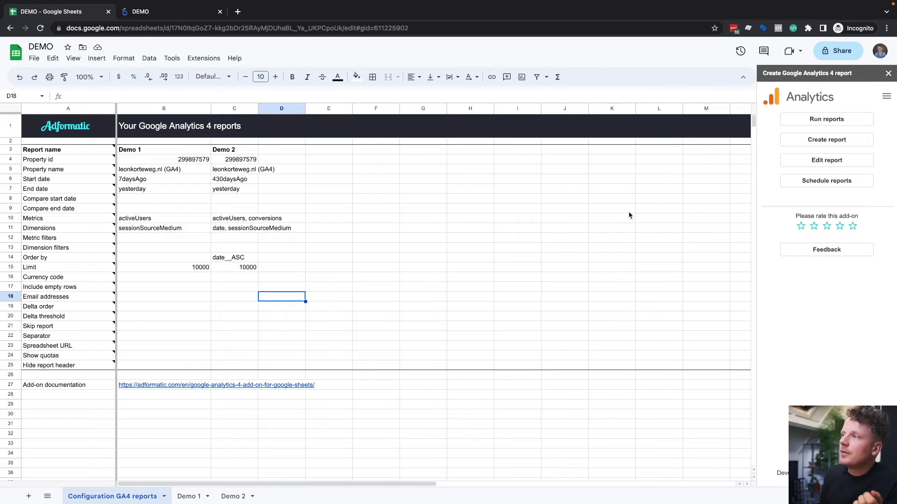
# Step: Review the Demo 2 dimensions in the Google Sheets configuration alongside the charts in the Looker Studio report
pyautogui.click(248, 226)
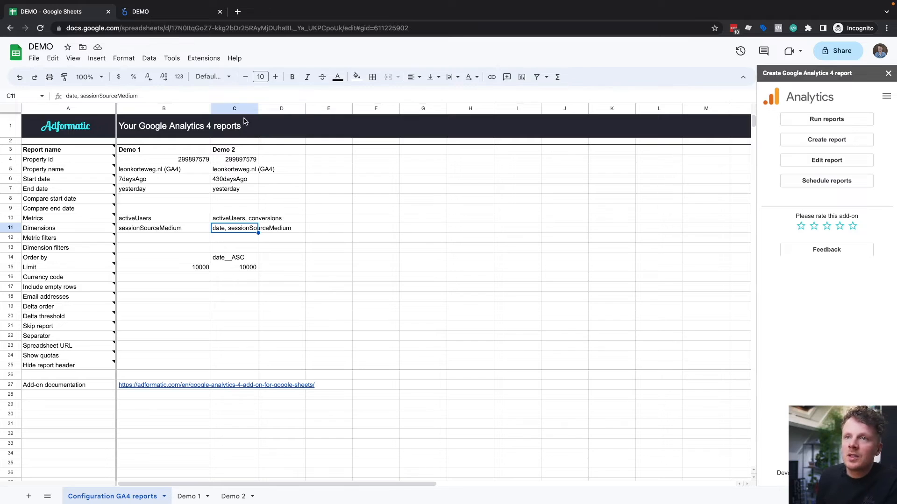
pyautogui.click(171, 14)
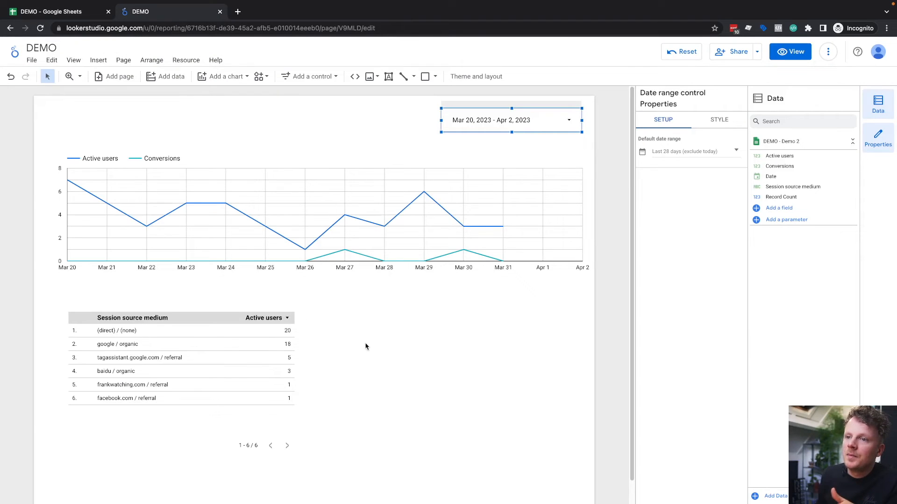
pyautogui.click(81, 12)
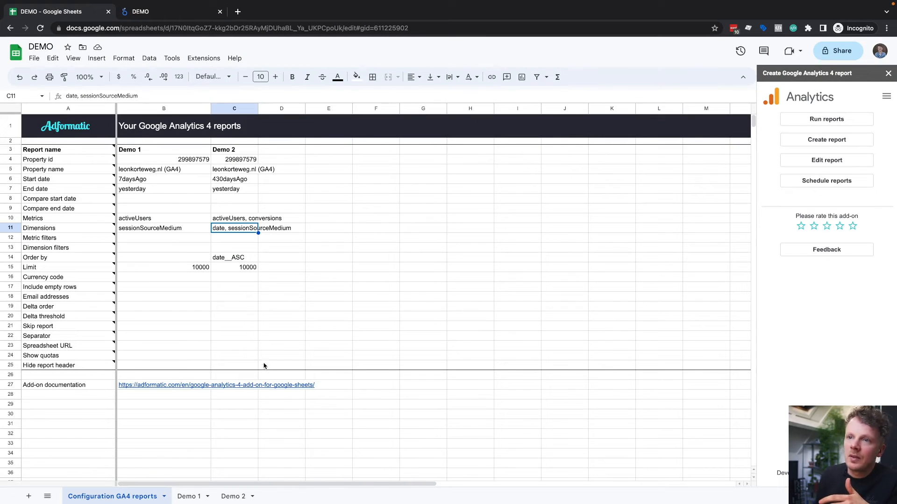
# Step: Try to add the Device category dimension to the Demo 2 report, leaving the report editor without saving
pyautogui.moveTo(276, 157); pyautogui.dragTo(282, 348)
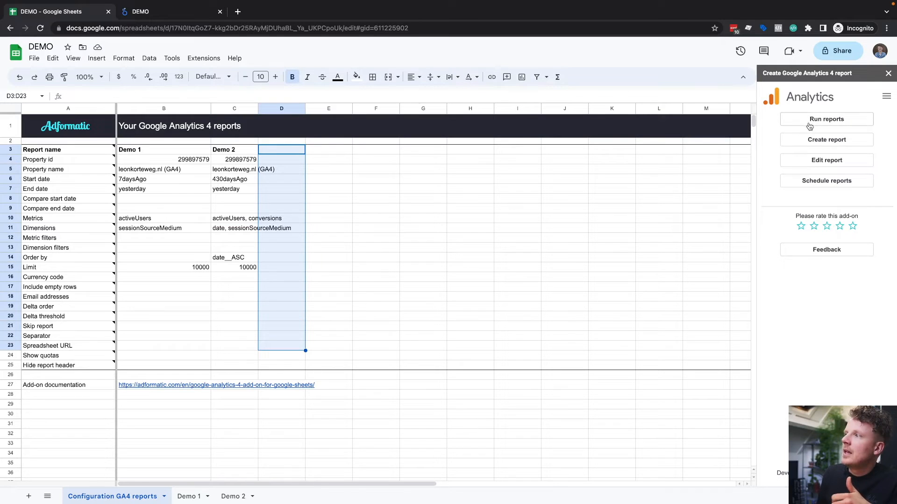
pyautogui.click(805, 161)
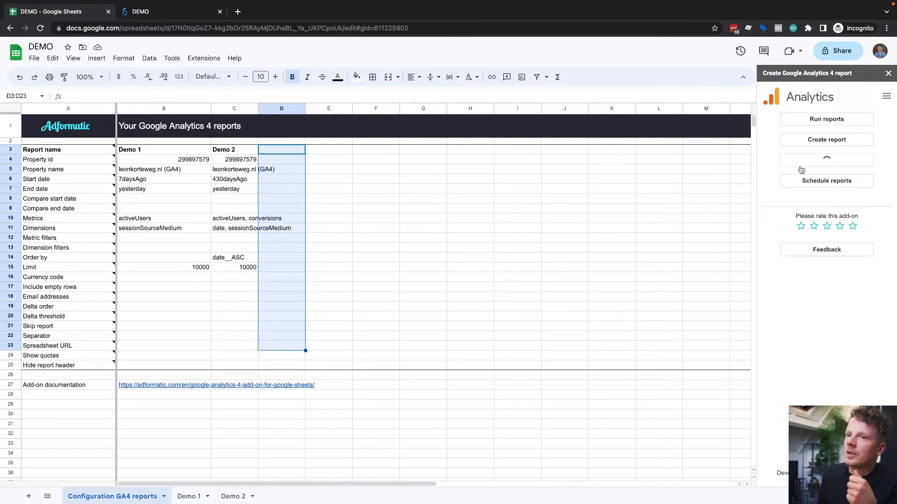
pyautogui.click(800, 175)
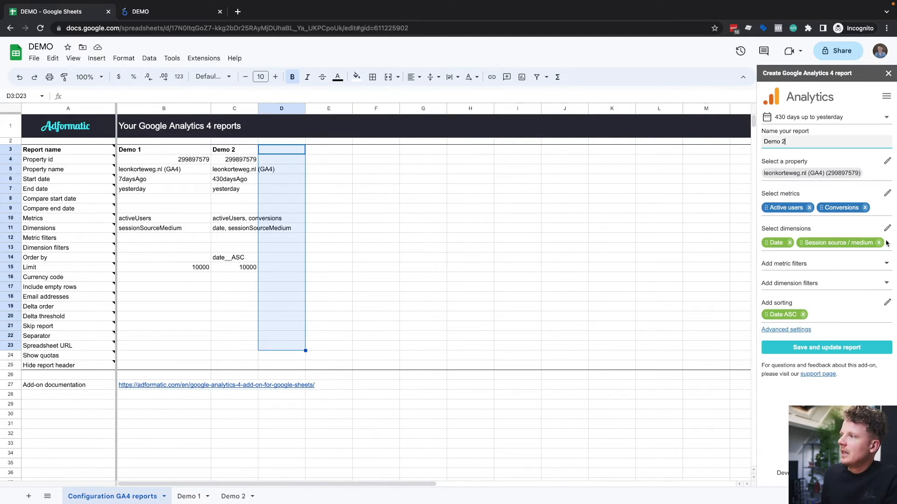
pyautogui.click(887, 229)
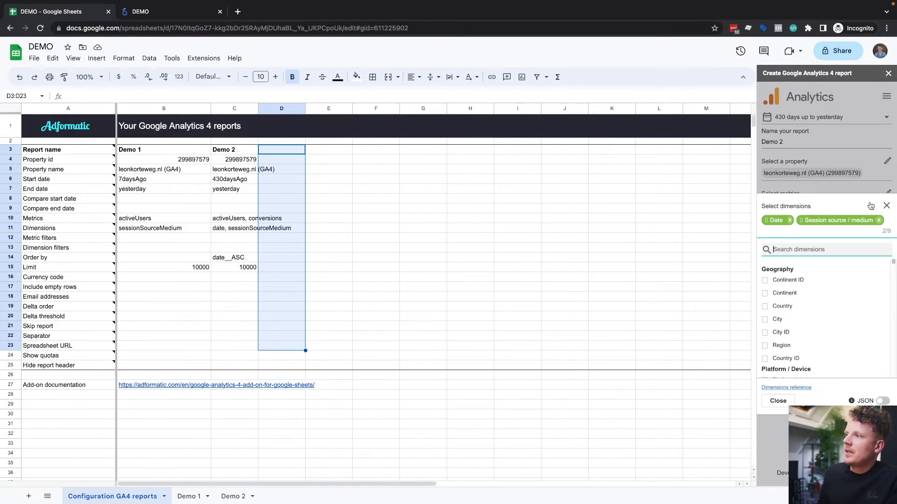
pyautogui.write('device')
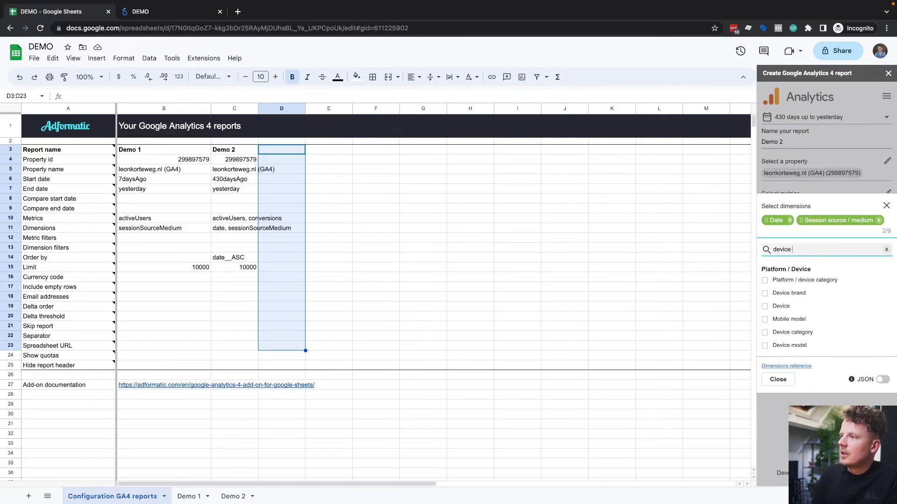
pyautogui.click(802, 333)
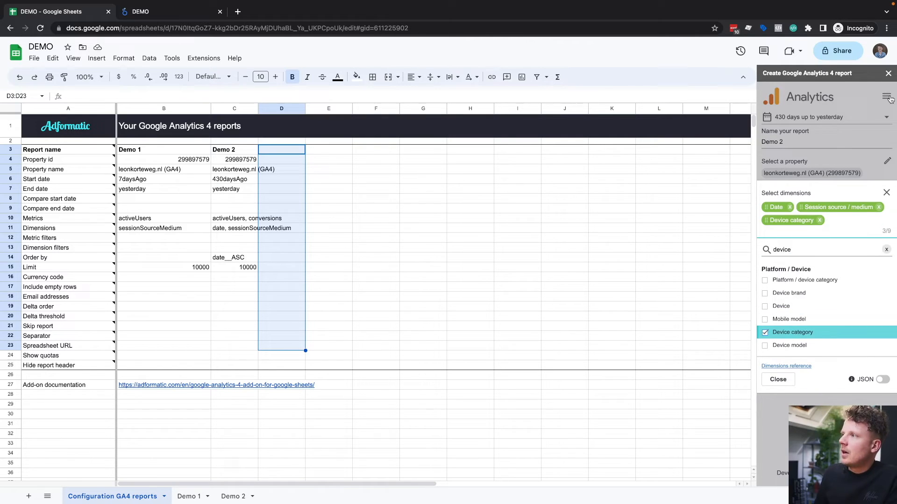
pyautogui.click(888, 73)
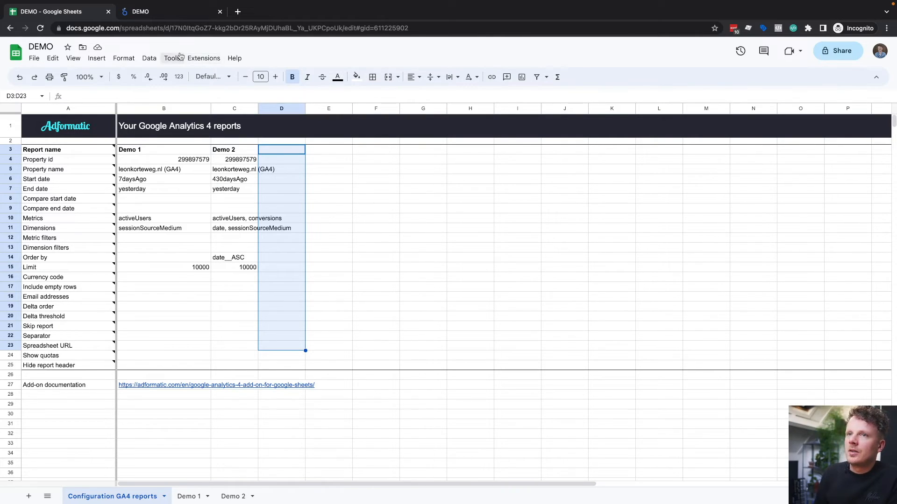
# Step: Open the GA4 add-on's form for creating a new report and look over the charts in the Looker Studio report
pyautogui.click(203, 58)
pyautogui.moveTo(248, 151)
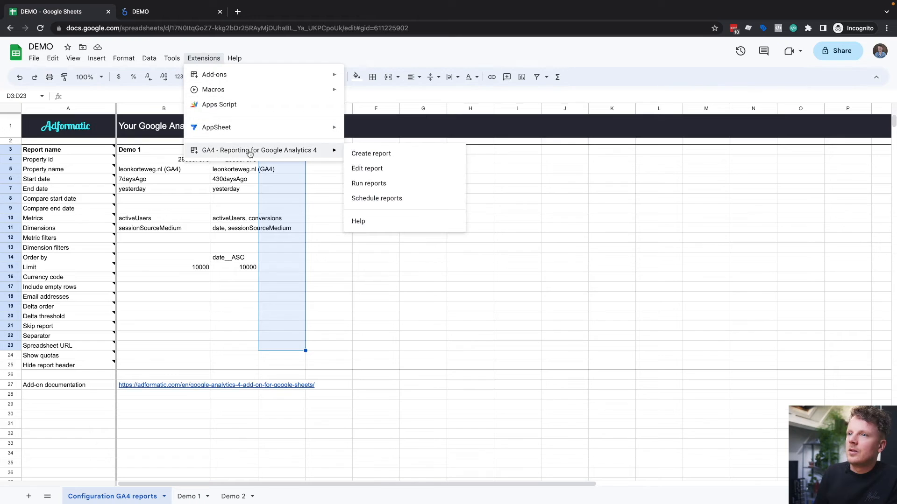
pyautogui.click(385, 156)
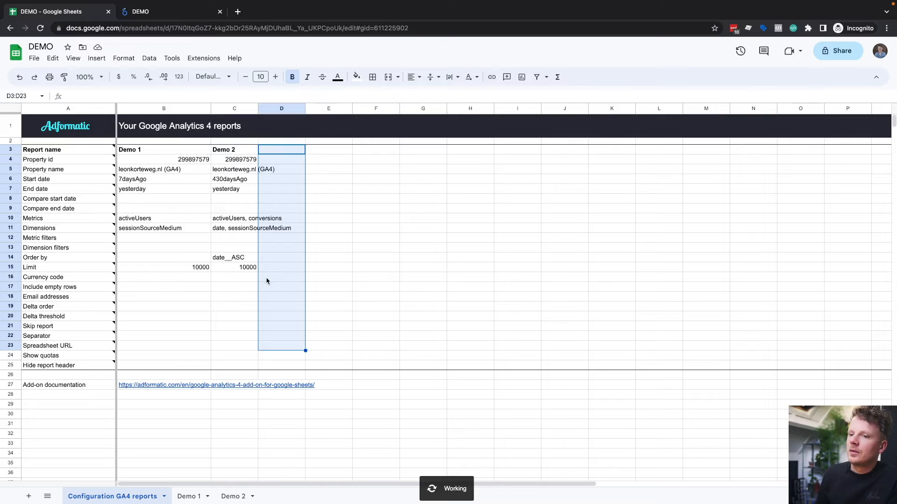
pyautogui.click(169, 12)
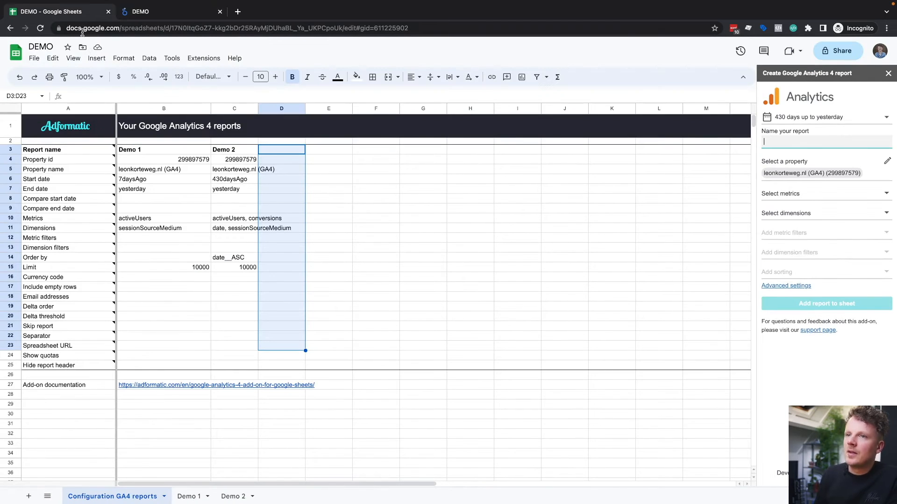
pyautogui.click(84, 13)
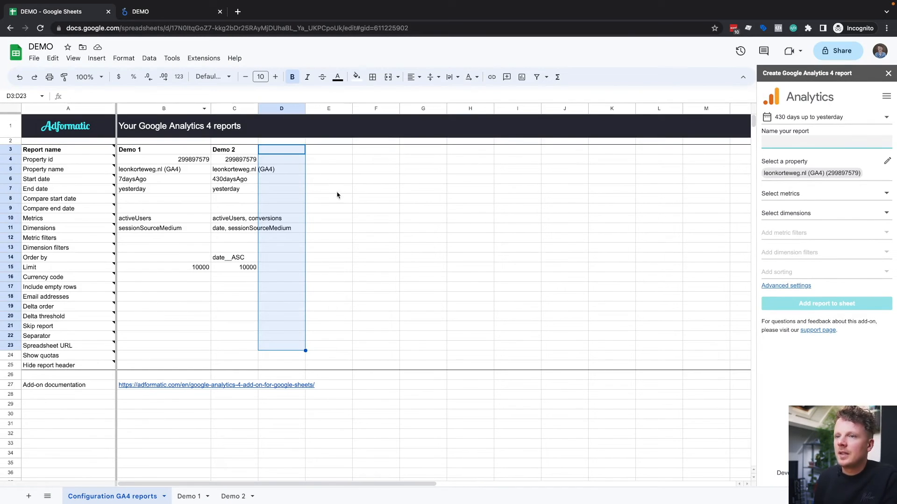
# Step: Clear the Limit values of both the Demo 1 and Demo 2 reports in B15:C15
pyautogui.click(347, 204)
pyautogui.moveTo(171, 270); pyautogui.dragTo(254, 268)
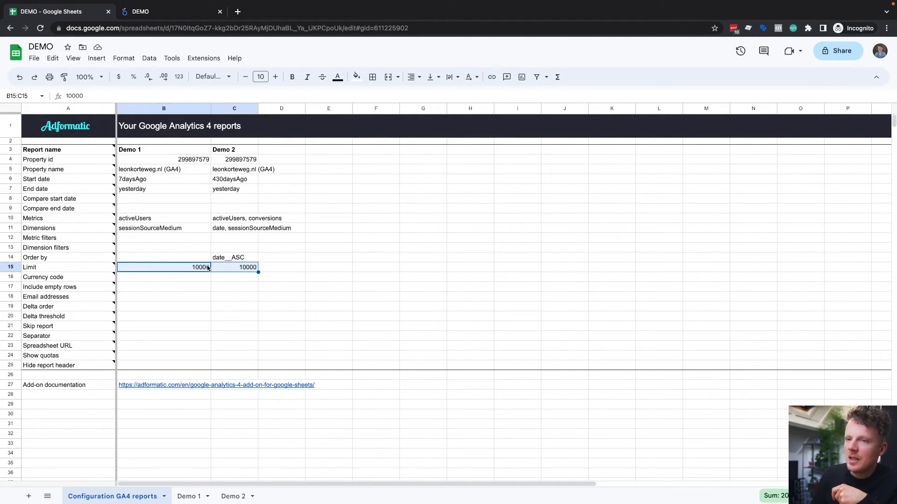
pyautogui.press('Delete')
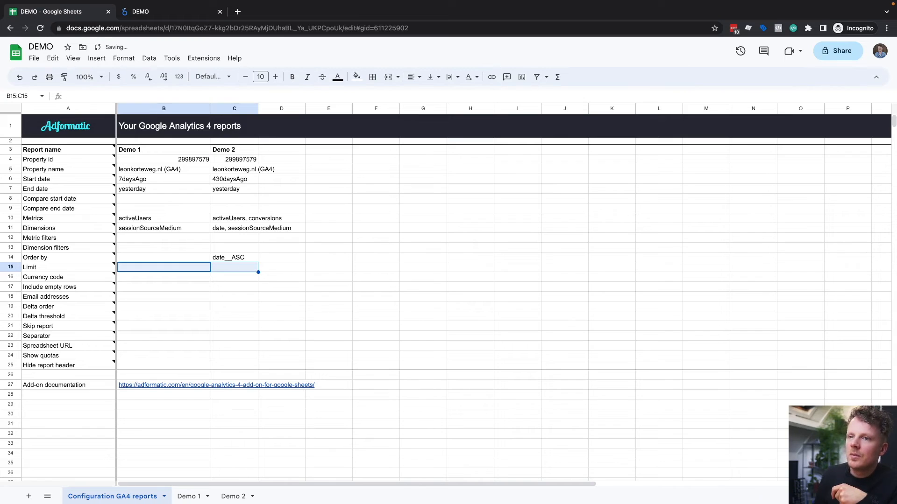
pyautogui.click(291, 269)
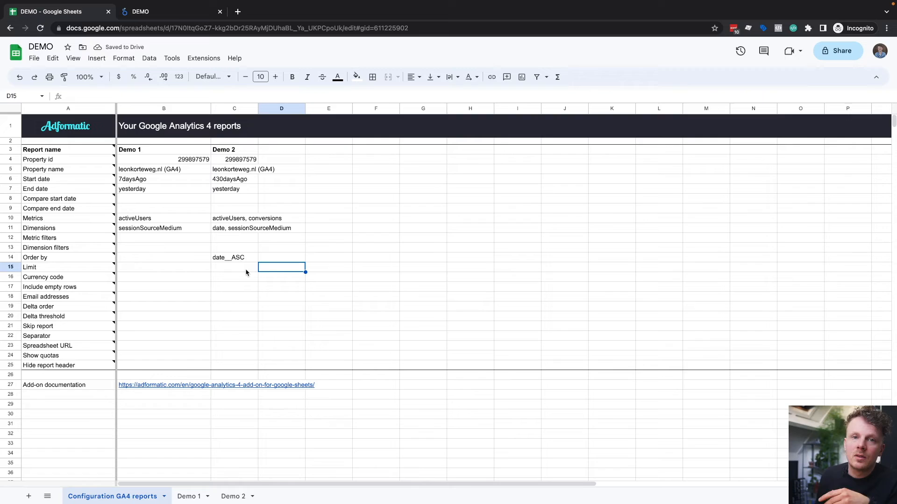
# Step: Enter 25000 in cell C3 of the blank Sheet2
pyautogui.hotkey('ctrl', 'Tab')
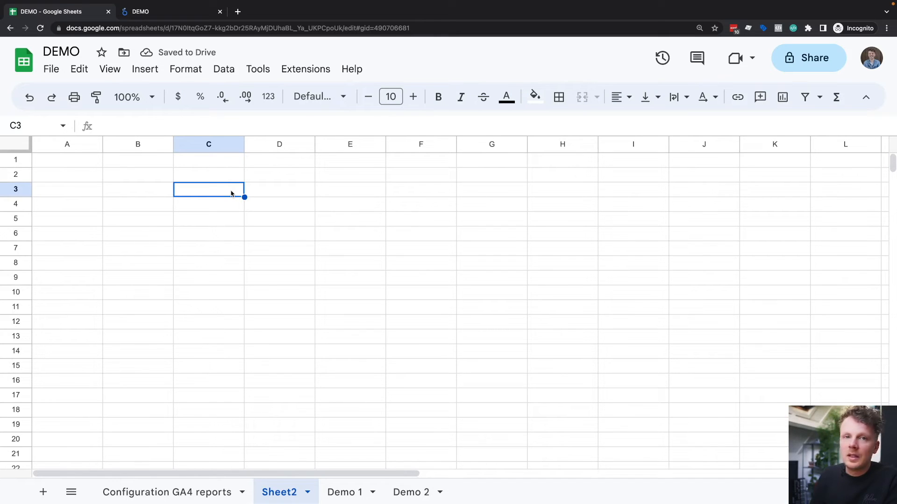
pyautogui.write('25000')
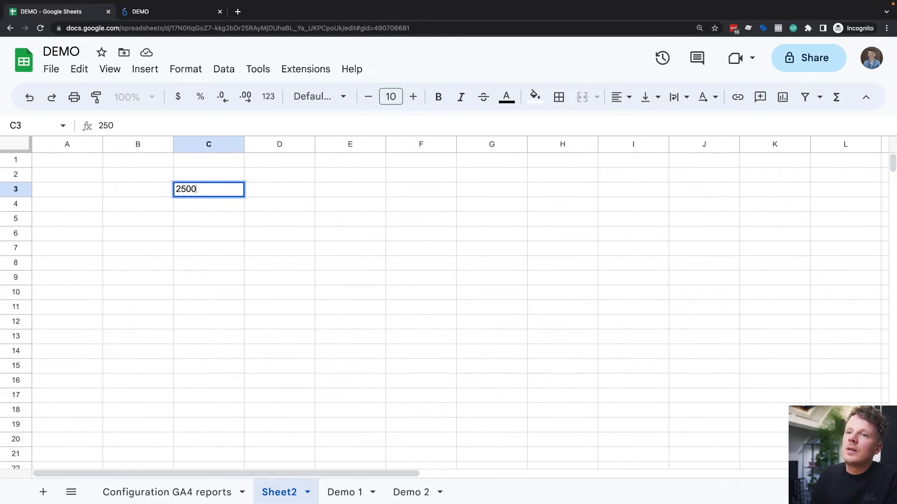
pyautogui.press('Return')
pyautogui.press('Up')
pyautogui.press('Right')
pyautogui.press('Left')
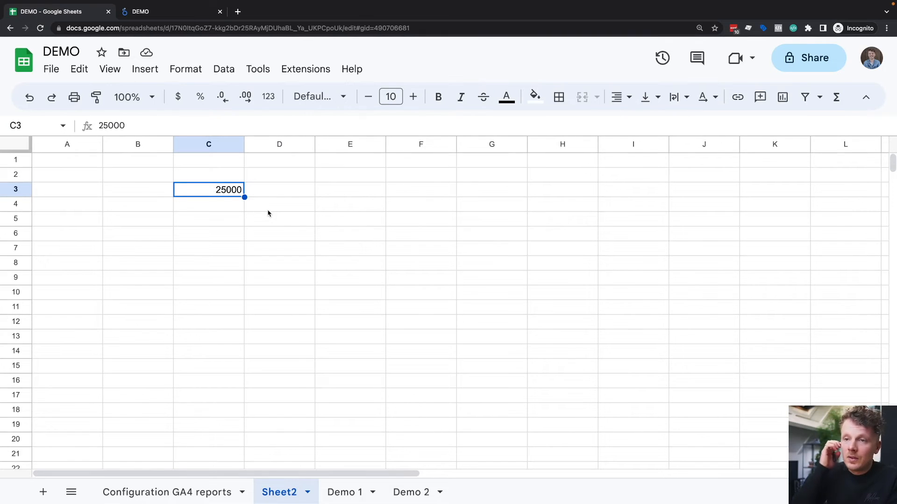
# Step: Enter 430 in cell D3 and multiply it by C3 with the formula =D3*C3 in E3
pyautogui.click(280, 187)
pyautogui.write('430')
pyautogui.press('Tab')
pyautogui.write('=D3*C3')
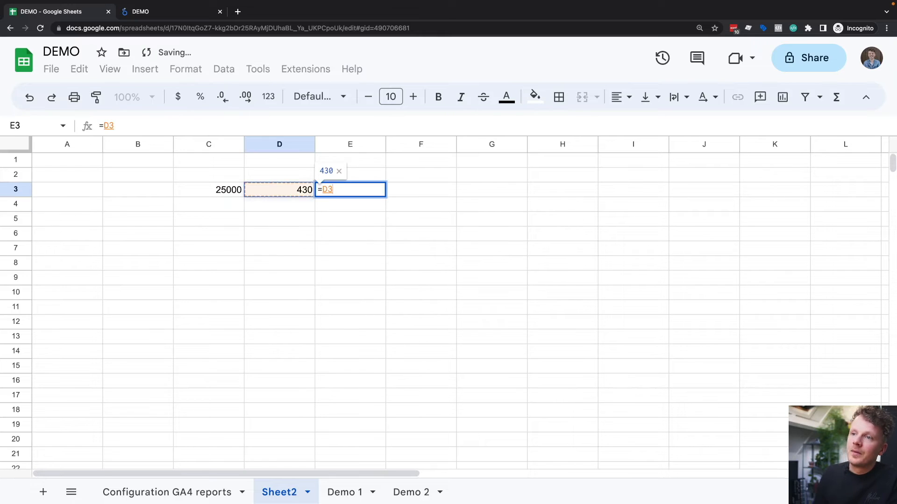
pyautogui.press('Return')
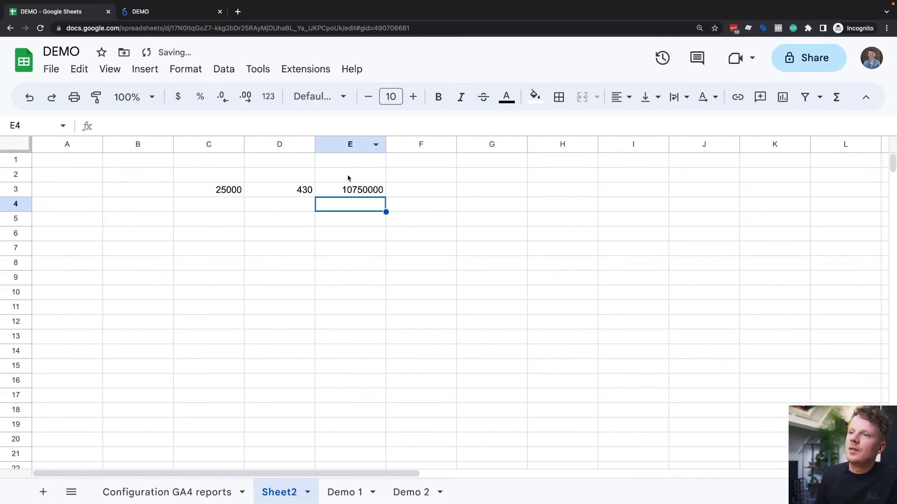
pyautogui.click(353, 195)
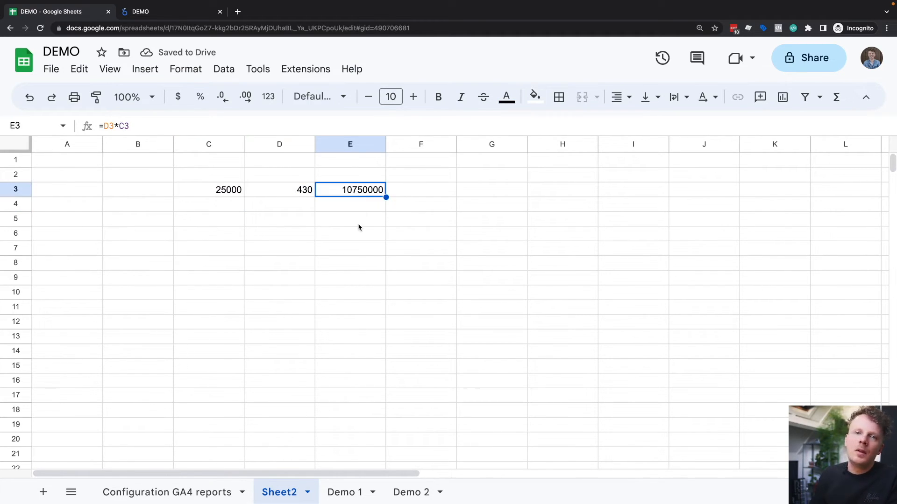
# Step: Check the two factors of the row calculation, and clear the range D2:D5 on Sheet2
pyautogui.click(202, 189)
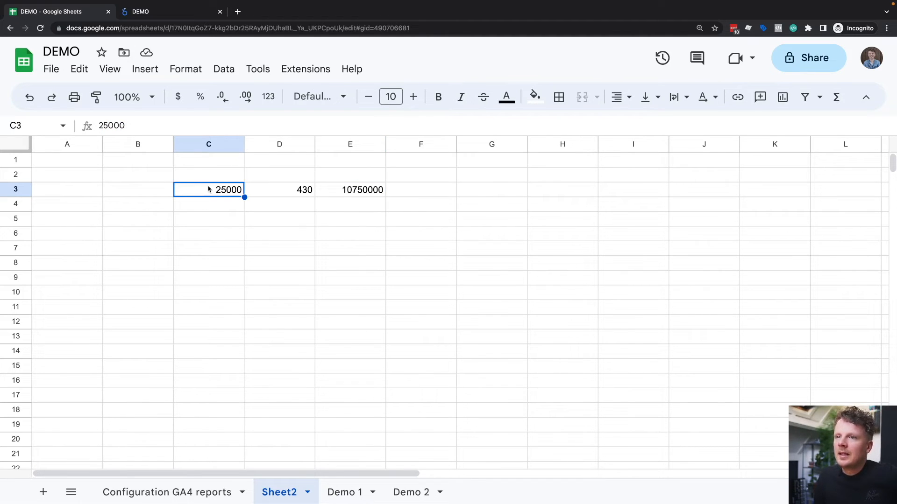
pyautogui.click(288, 191)
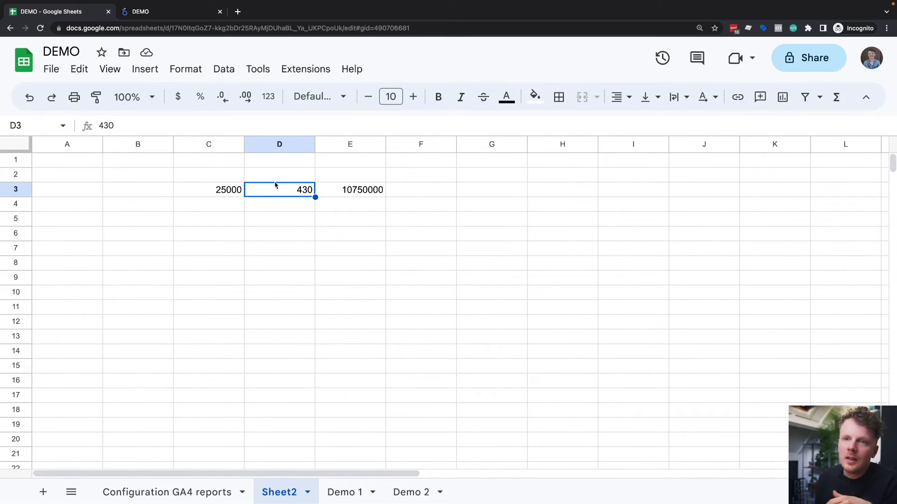
pyautogui.moveTo(298, 176); pyautogui.dragTo(300, 219)
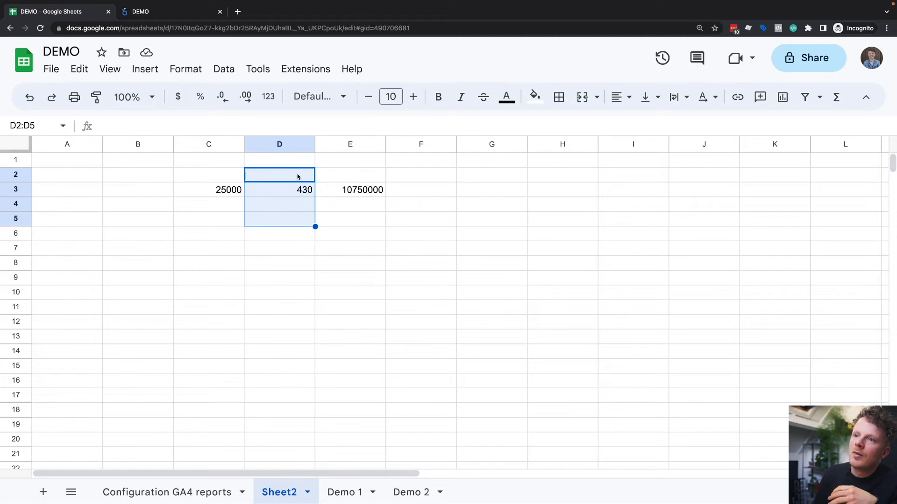
pyautogui.press('Delete')
# Step: Review the Demo 2 settings in the GA4 configuration sheet, and the date range and available control types in the Looker Studio report
pyautogui.click(166, 493)
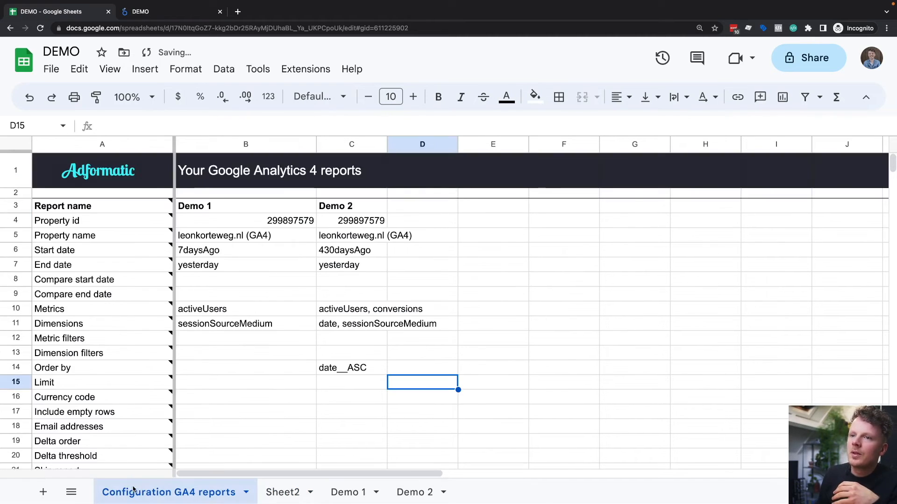
pyautogui.hotkey('ctrl', '-')
pyautogui.click(246, 204)
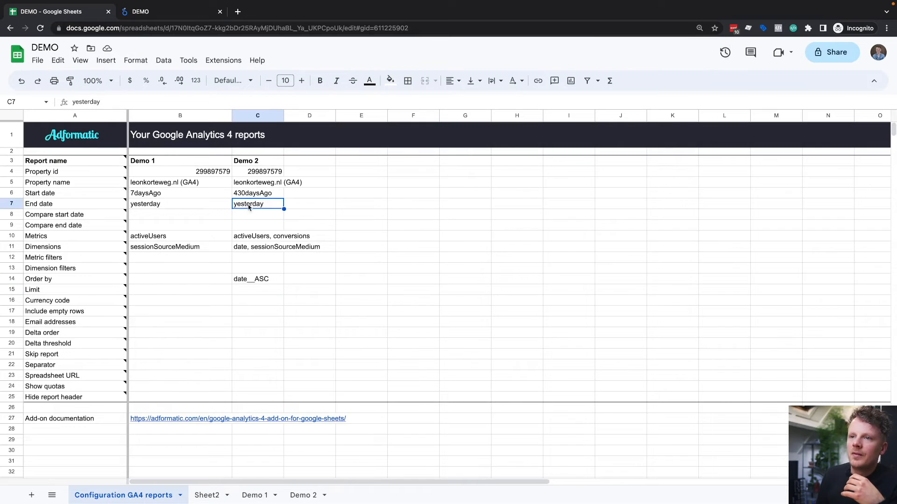
pyautogui.click(179, 12)
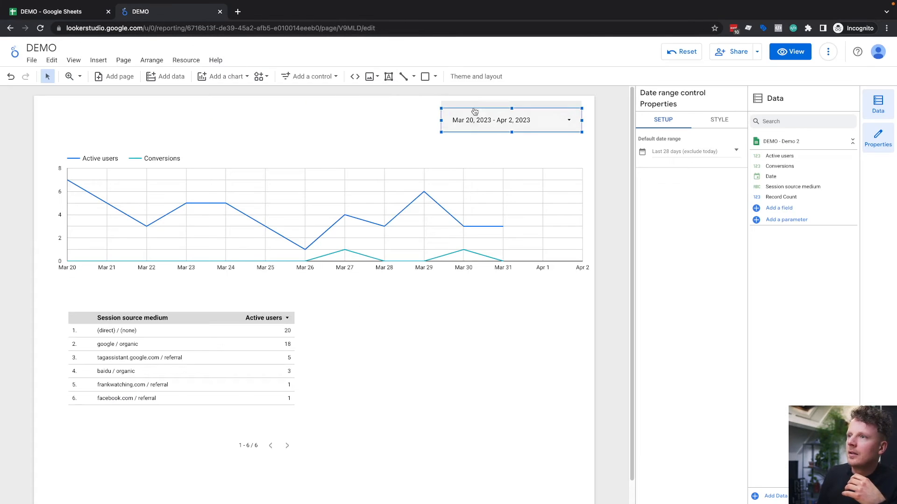
pyautogui.click(49, 11)
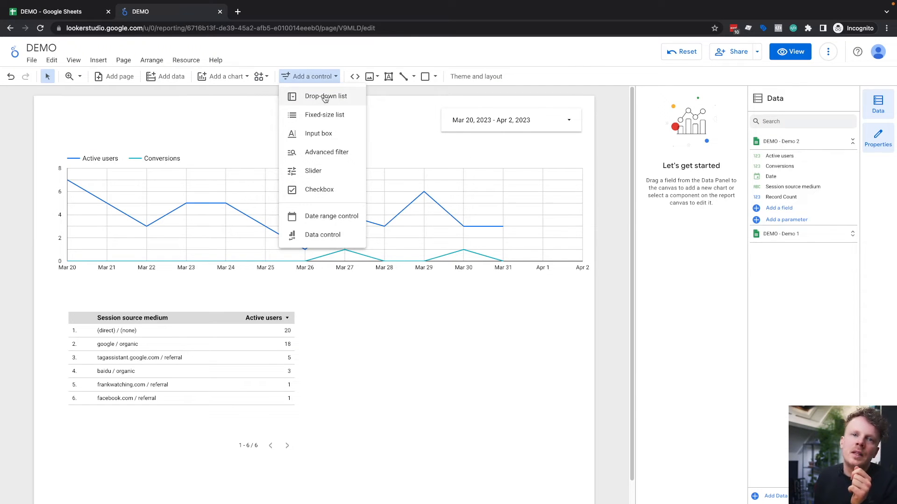
pyautogui.click(254, 110)
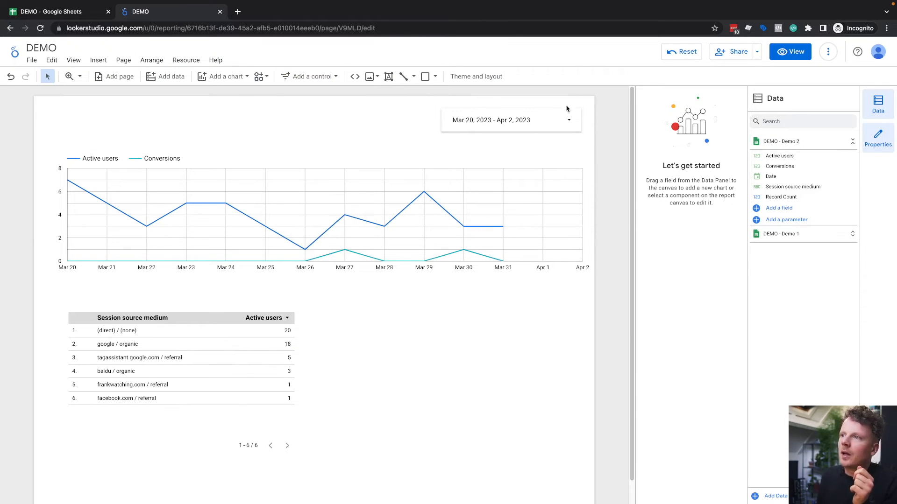
pyautogui.click(451, 117)
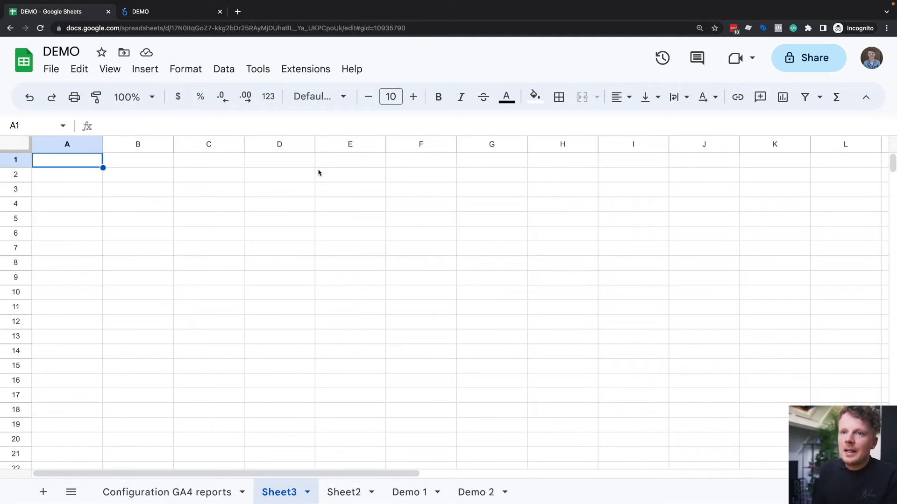
# Step: List day 1, day 2 and day 3 in cells B2:B4 of the blank Sheet3
pyautogui.press('Right')
pyautogui.press('Down')
pyautogui.write('day 1')
pyautogui.press('Return')
pyautogui.write('day 2')
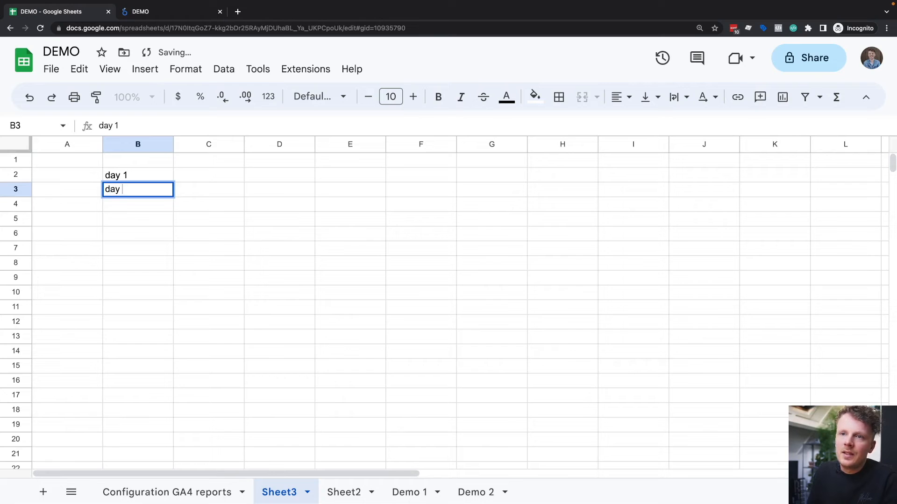
pyautogui.press('Return')
pyautogui.write('day ')
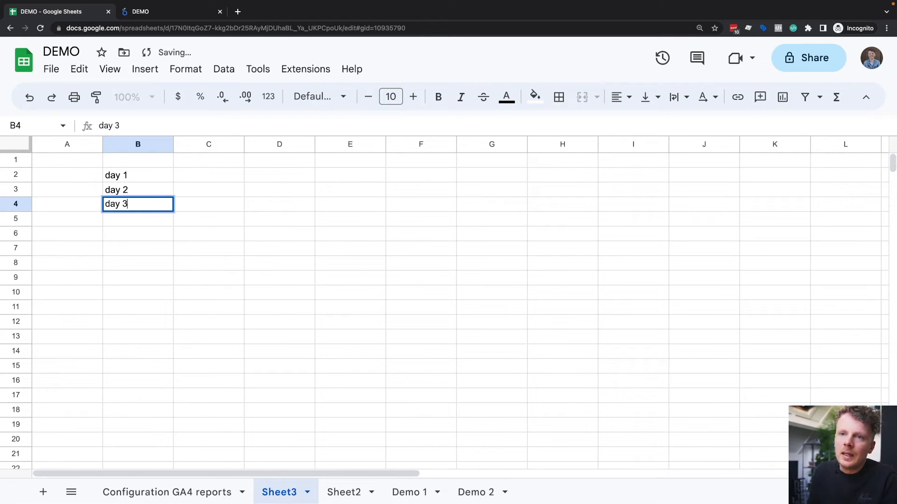
pyautogui.write('3')
# Step: Enter the value 1 beside each of the three days in cells C2:C4
pyautogui.press('Tab')
pyautogui.press('Right')
pyautogui.press('Up')
pyautogui.press('Up')
pyautogui.press('Left')
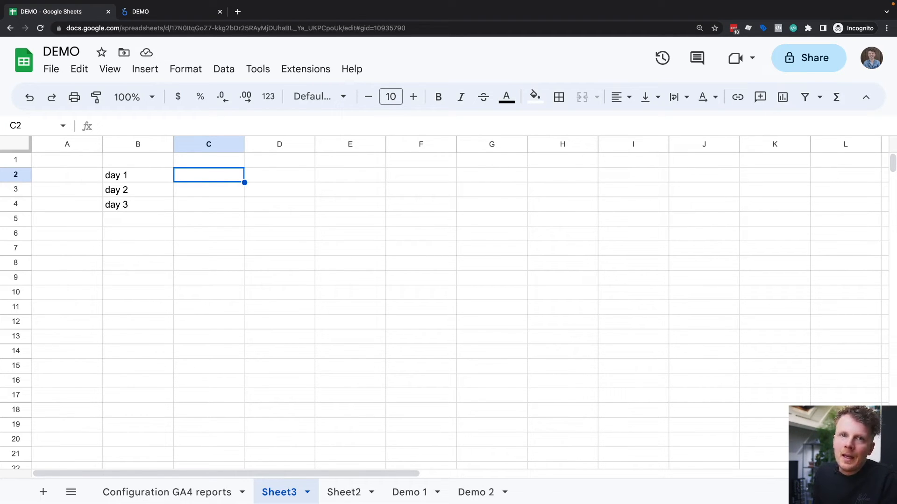
pyautogui.write('1')
pyautogui.press('Return')
pyautogui.write('1')
pyautogui.press('Return')
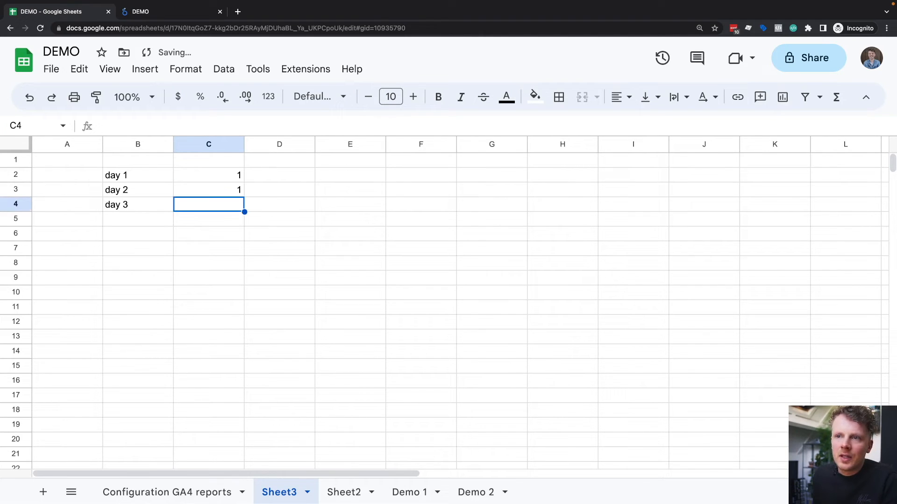
pyautogui.write('1')
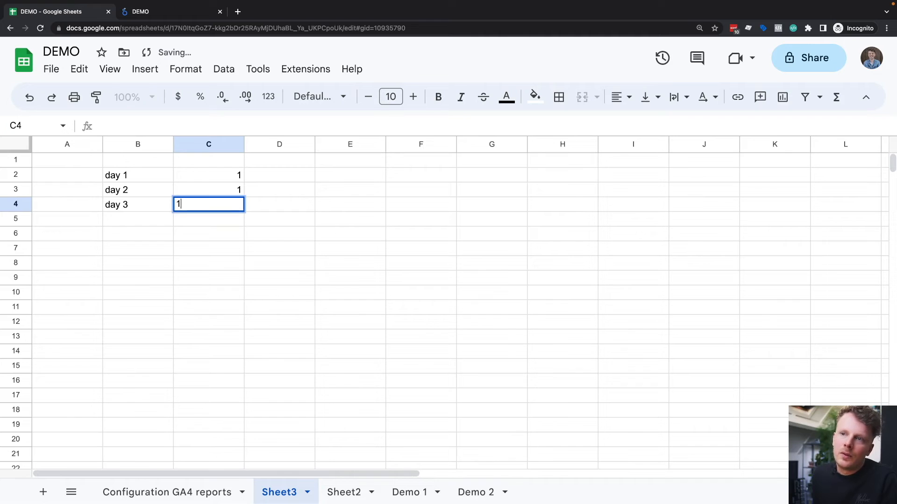
pyautogui.press('Return')
pyautogui.press('Return')
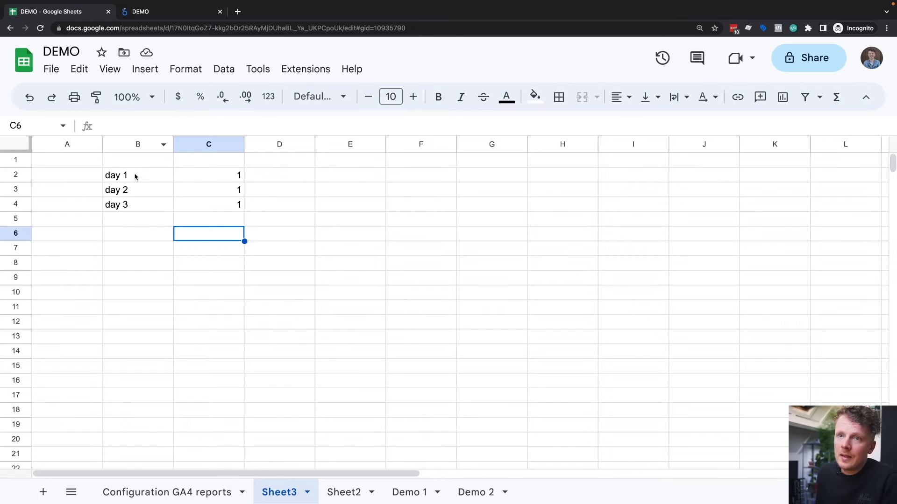
# Step: Enter the label day 1 in cell F2 of Sheet3 and the value 1 beside it in G2
pyautogui.click(412, 177)
pyautogui.write('day')
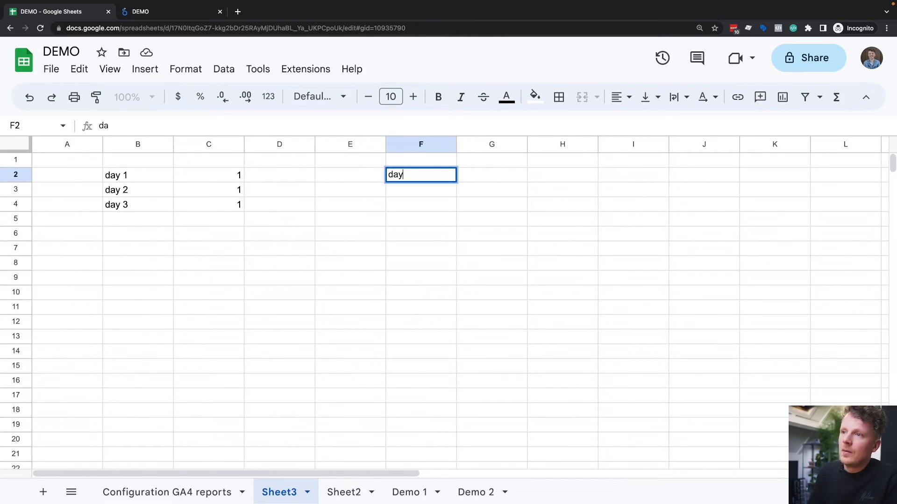
pyautogui.press('Tab')
pyautogui.write('1')
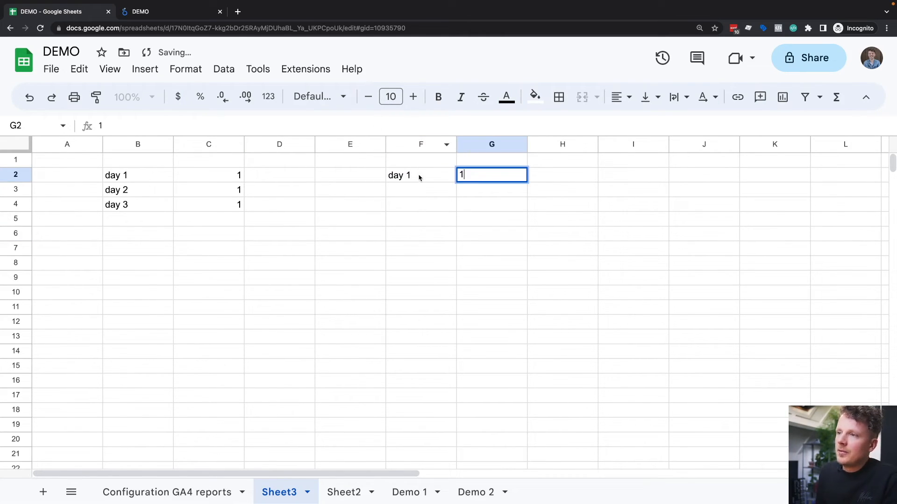
pyautogui.press('Return')
pyautogui.click(497, 179)
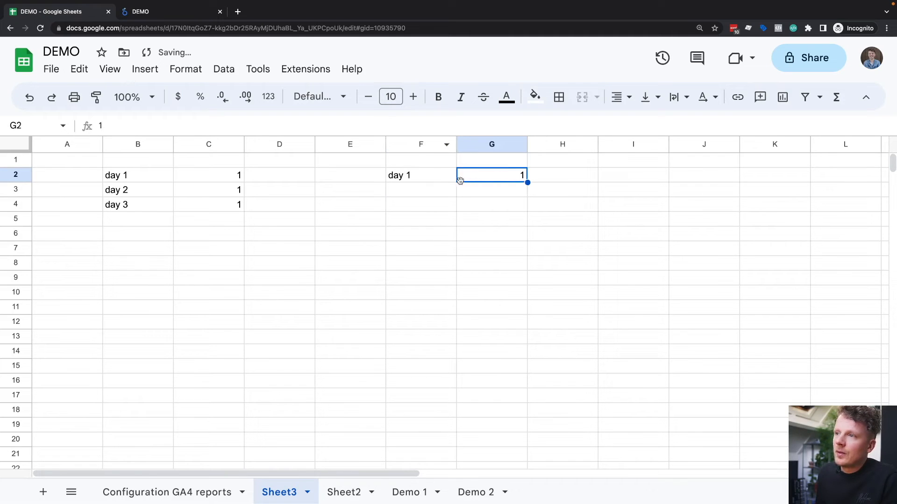
# Step: Extend the label in F2 to read "day 1 - day 3"
pyautogui.doubleClick(415, 176)
pyautogui.write('- day ')
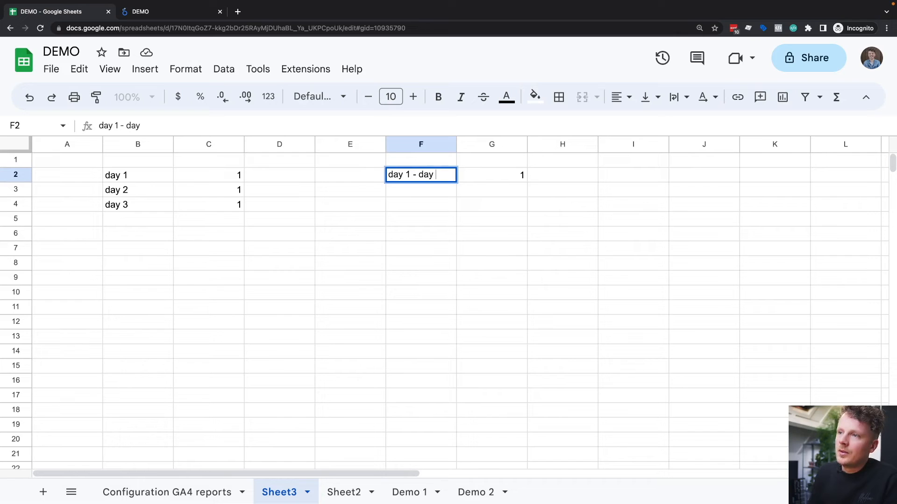
pyautogui.write('3')
pyautogui.press('Tab')
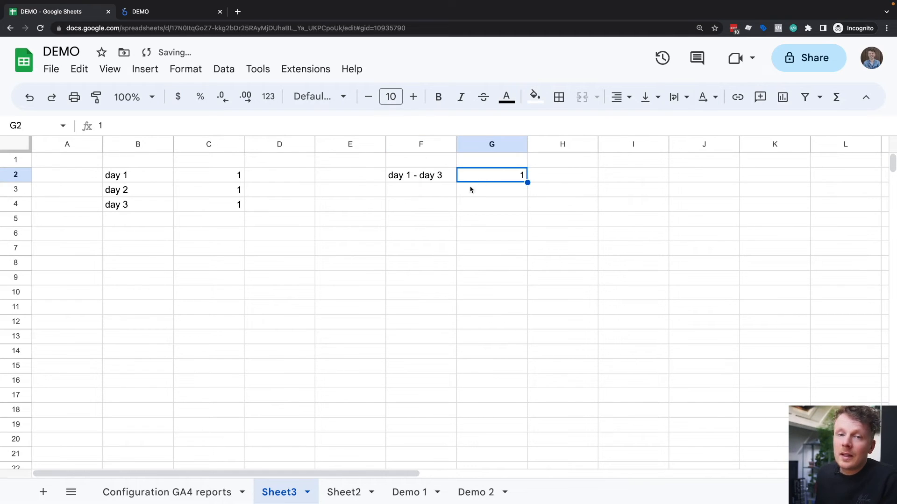
# Step: Compare the three daily rows in B2:C4 with the combined-period entry in F2:G2
pyautogui.click(410, 178)
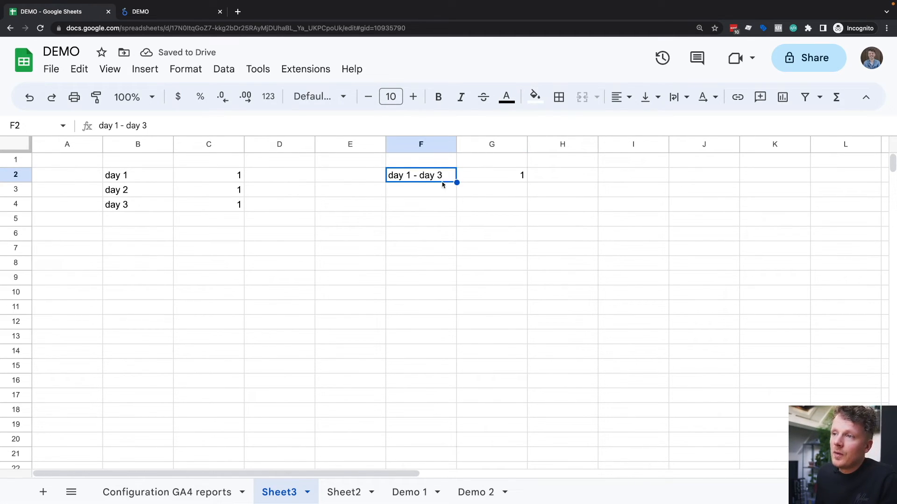
pyautogui.click(503, 178)
pyautogui.moveTo(218, 179); pyautogui.dragTo(235, 207)
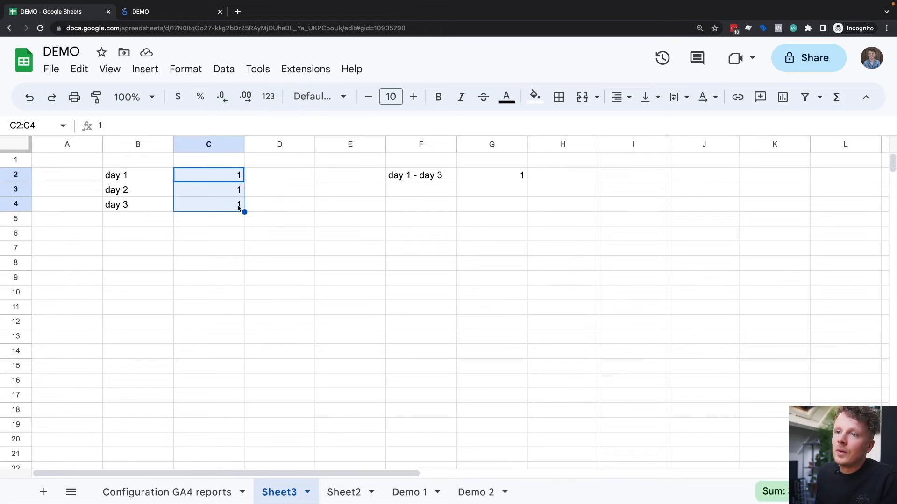
pyautogui.click(255, 206)
pyautogui.click(201, 217)
pyautogui.moveTo(151, 181); pyautogui.dragTo(214, 211)
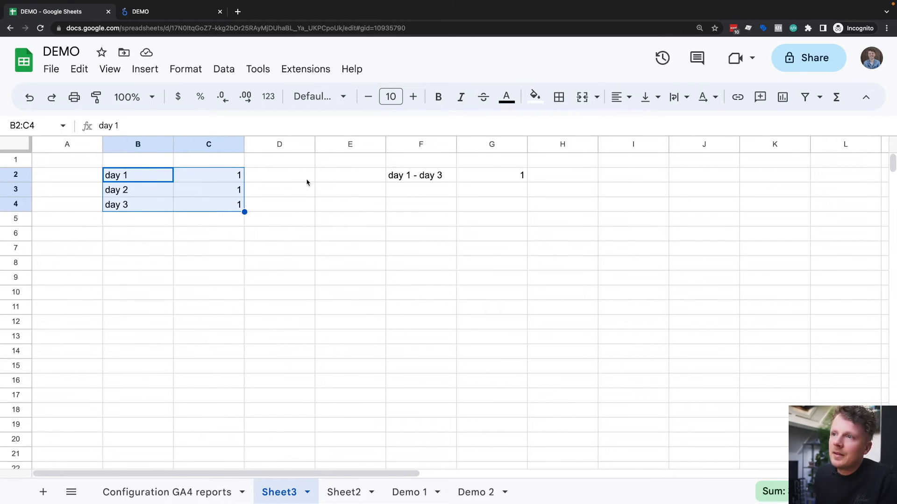
pyautogui.click(411, 179)
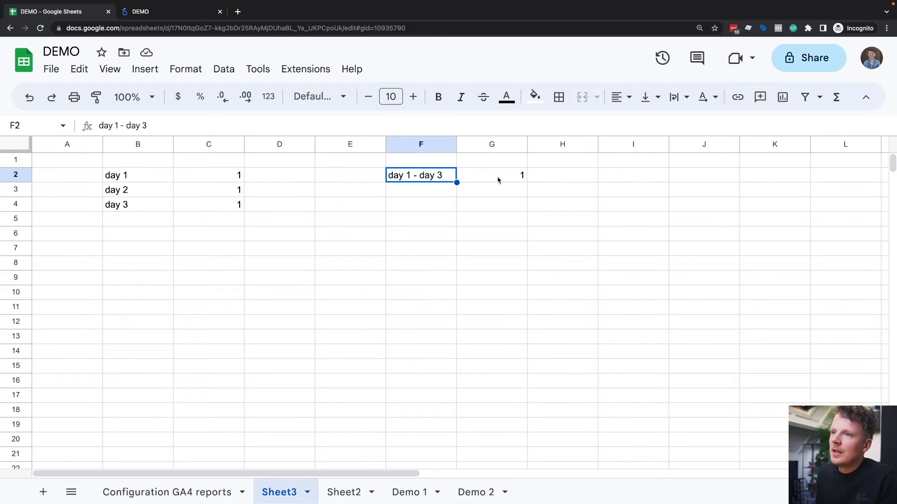
pyautogui.moveTo(234, 177); pyautogui.dragTo(231, 204)
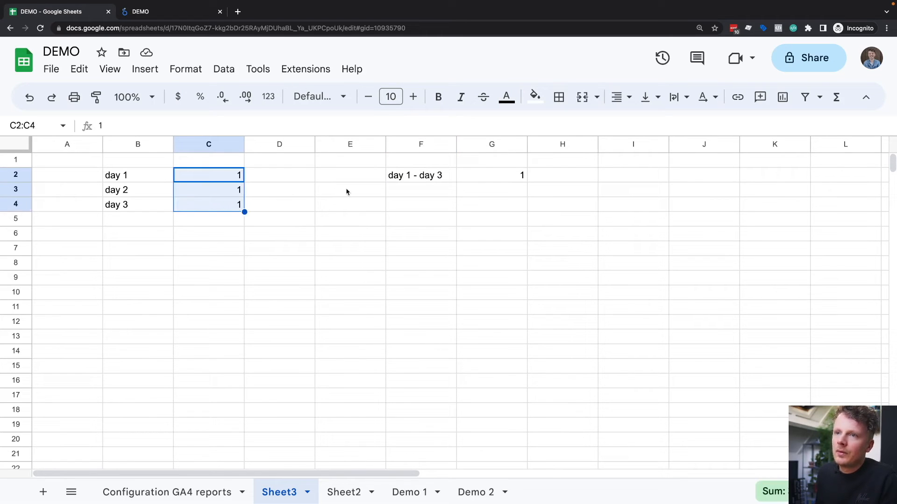
# Step: Set the combined-period value in G2 to 3
pyautogui.click(508, 178)
pyautogui.write('3')
pyautogui.click(467, 206)
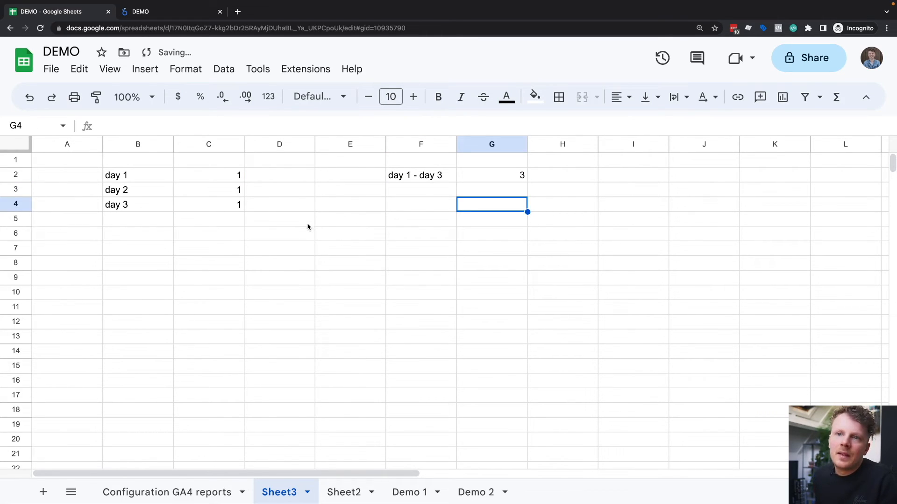
pyautogui.click(154, 15)
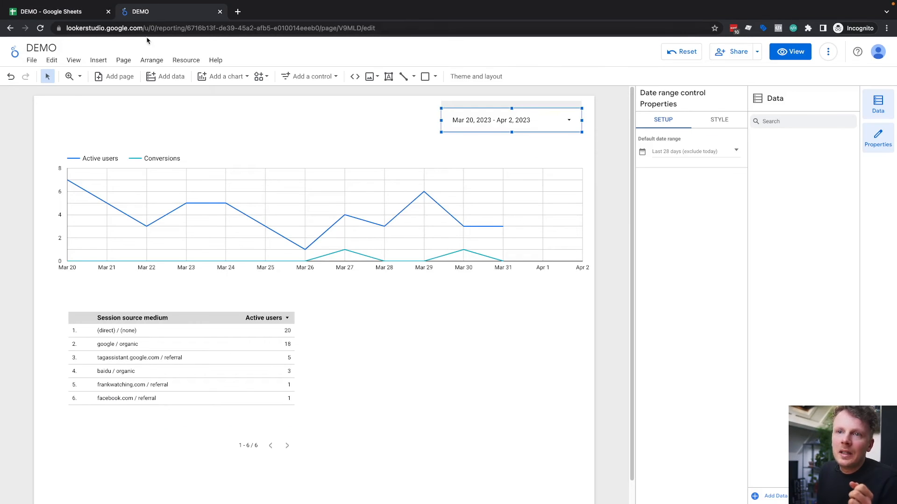
pyautogui.click(190, 64)
pyautogui.click(145, 105)
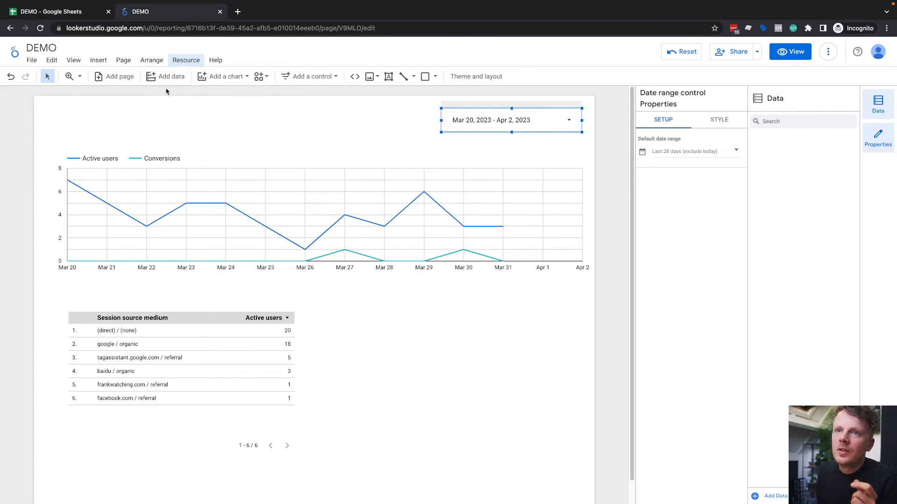
pyautogui.click(221, 77)
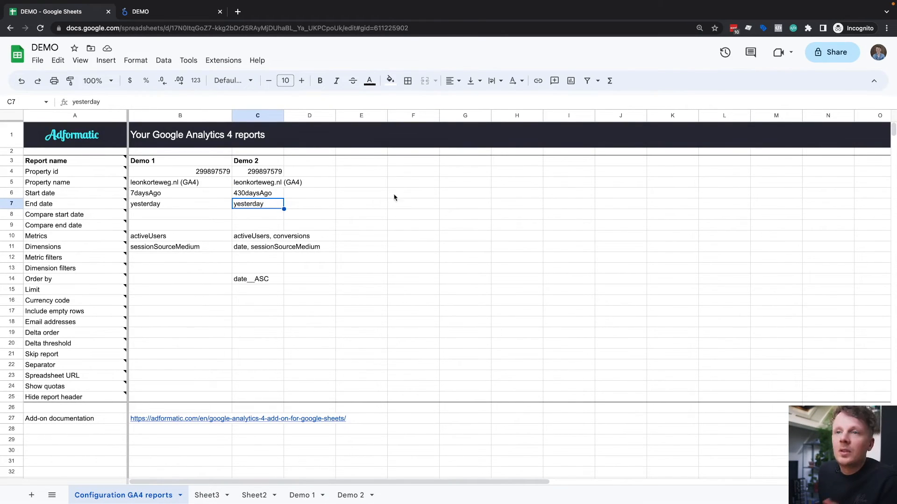
# Step: Start a new report with the GA4 reporting add-on from the configuration sheet and name it Demo 3
pyautogui.click(223, 60)
pyautogui.moveTo(344, 167)
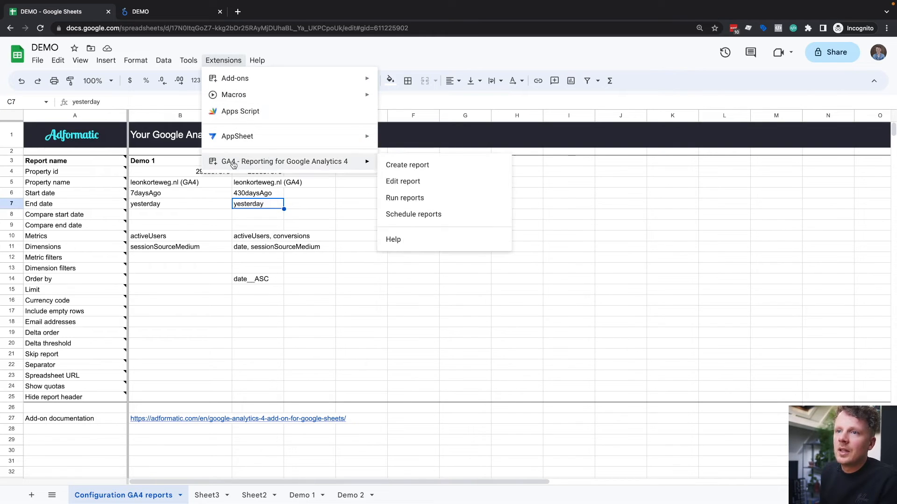
pyautogui.click(407, 167)
pyautogui.write('Demo 3')
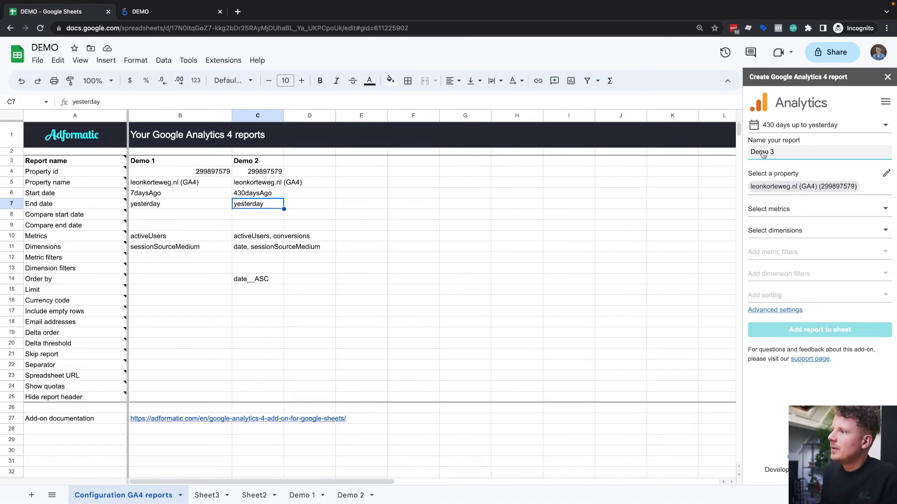
# Step: Choose Active users as the metric of the Demo 3 report
pyautogui.click(777, 212)
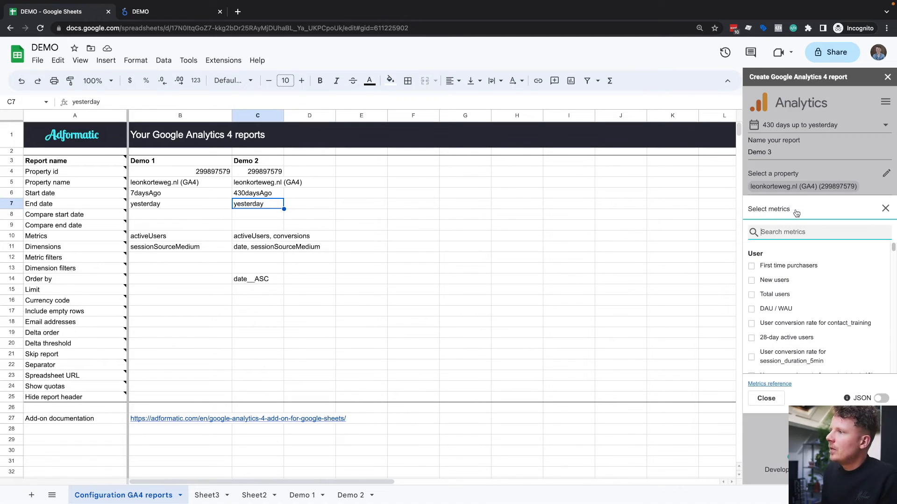
pyautogui.write('active')
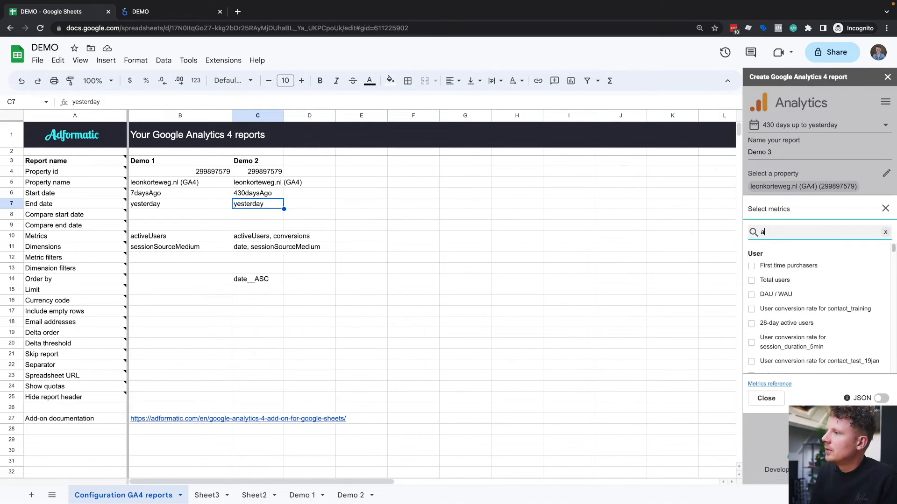
pyautogui.write(' use')
pyautogui.write('rs')
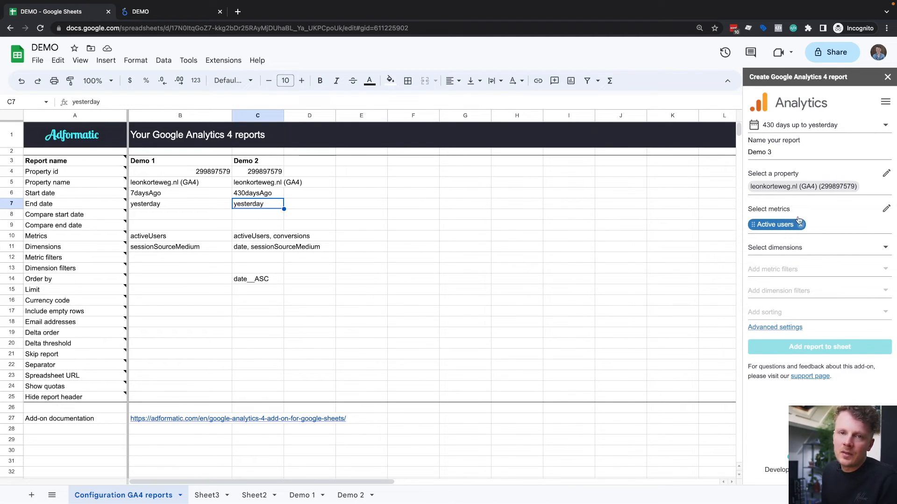
# Step: Choose Date as the dimension and add the Demo 3 report to the configuration sheet
pyautogui.click(775, 250)
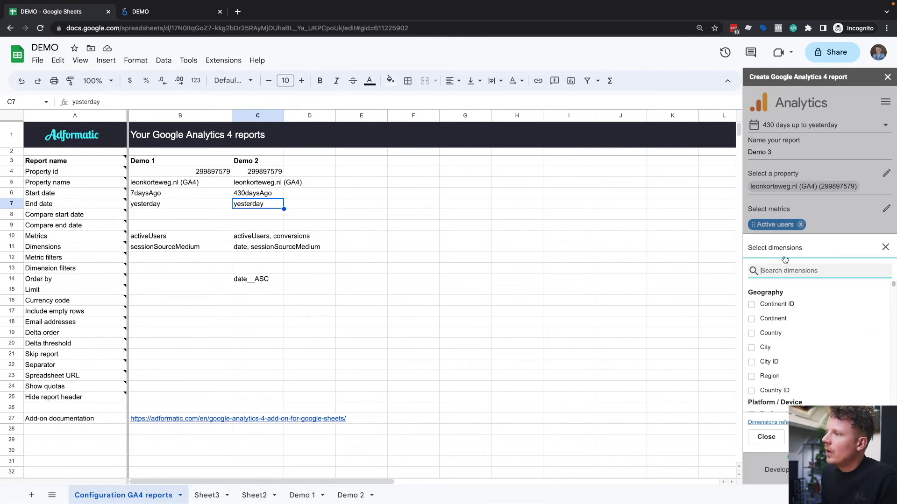
pyautogui.write('date')
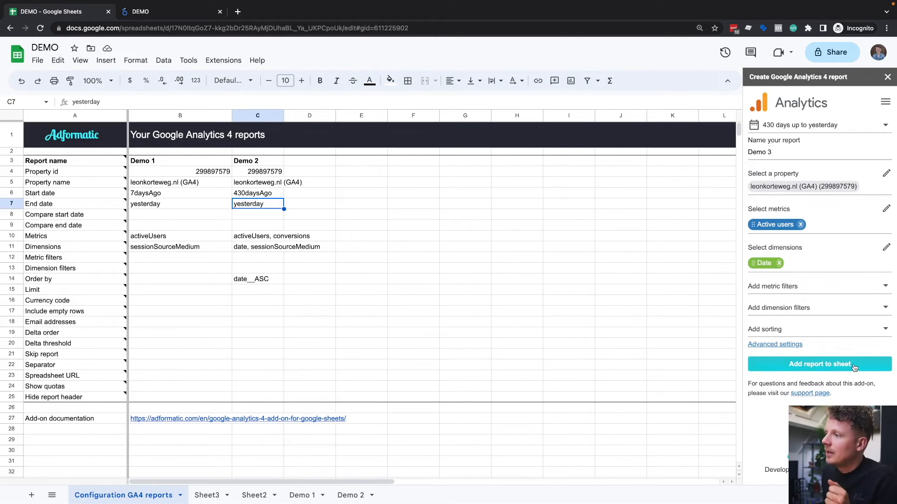
pyautogui.click(818, 367)
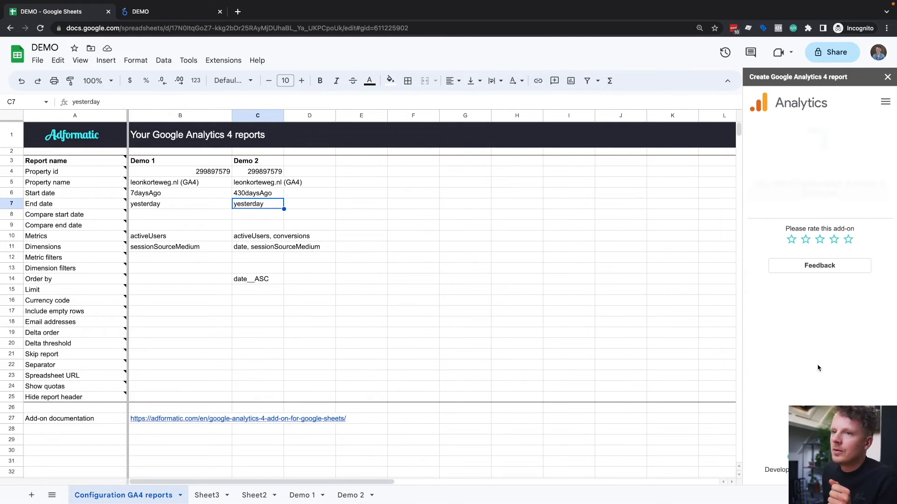
# Step: Review the available chart types in the Looker Studio report and the Demo 3 settings in the Google Sheets configuration
pyautogui.click(186, 15)
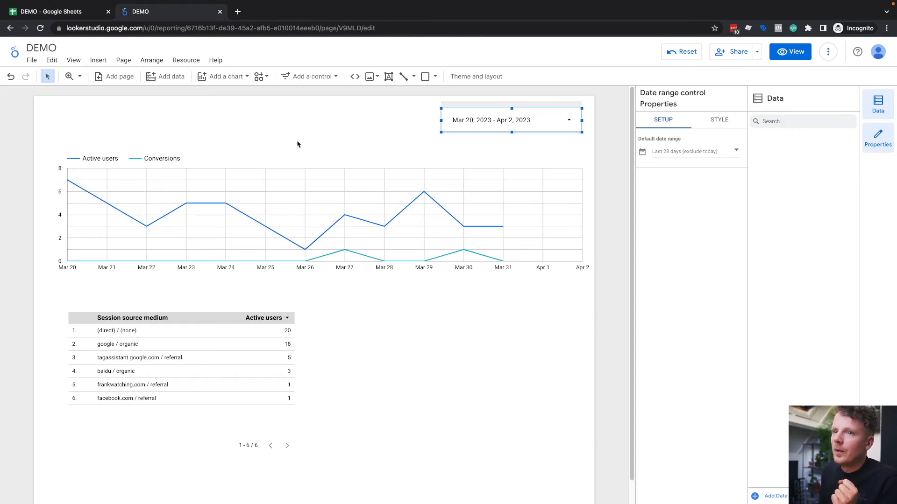
pyautogui.click(222, 77)
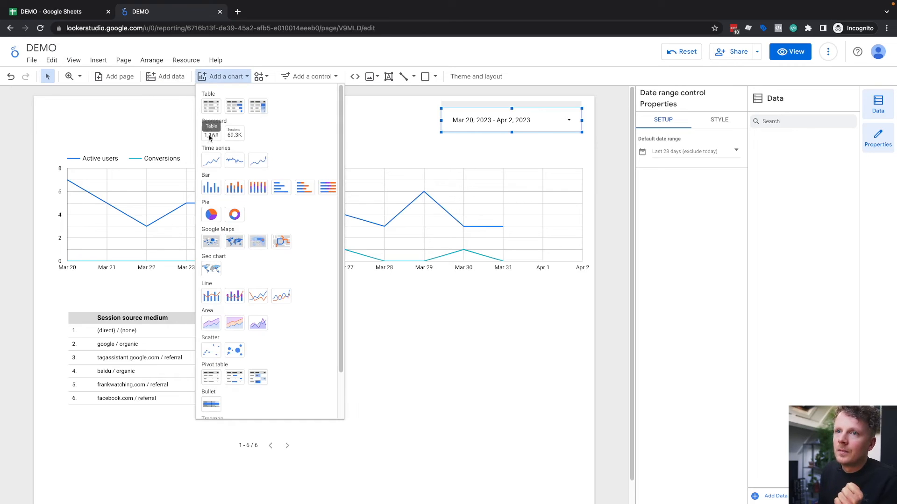
pyautogui.click(351, 142)
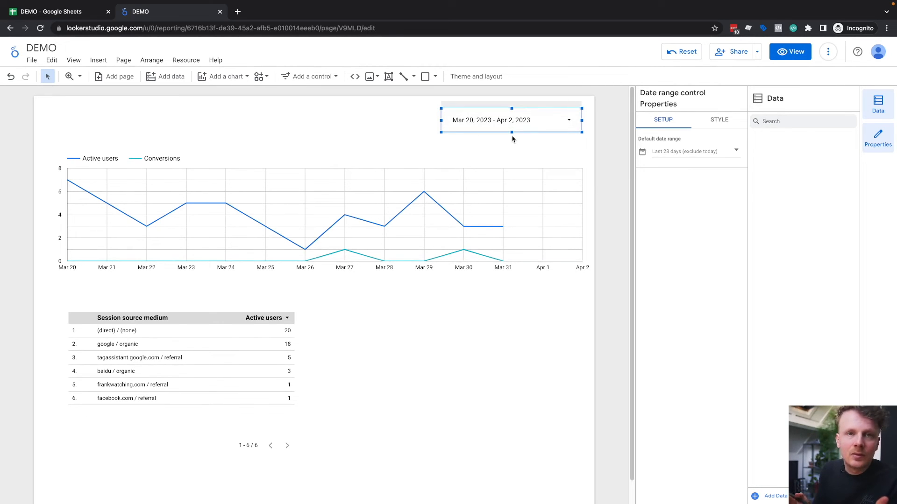
pyautogui.click(71, 4)
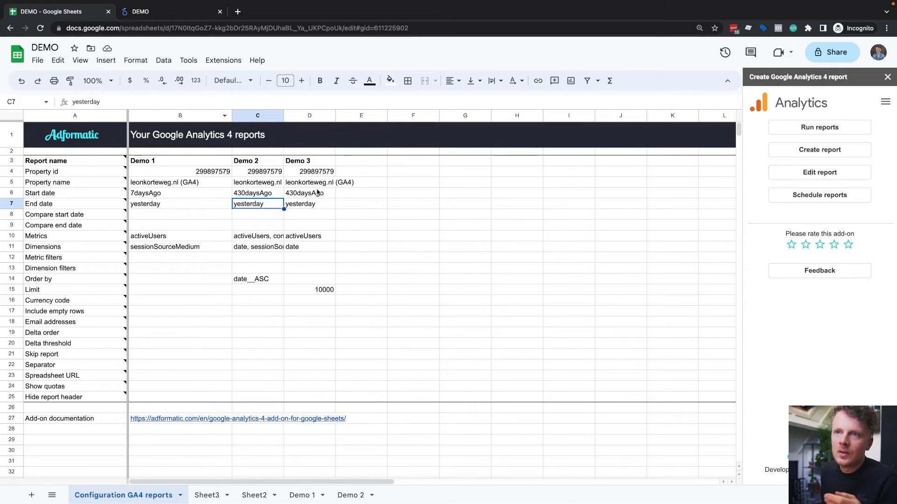
pyautogui.click(189, 13)
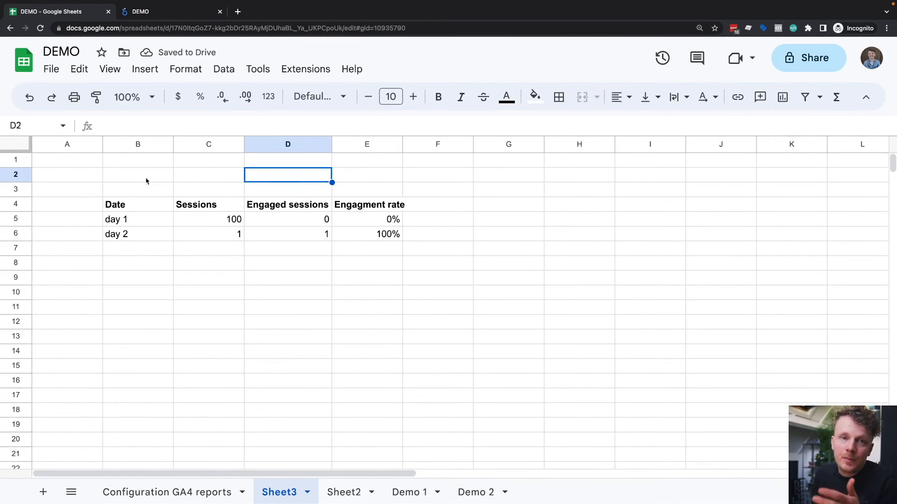
# Step: Examine the sessions, engaged sessions and engagement rate for day 1 and day 2 in the Sheet3 table
pyautogui.moveTo(144, 209); pyautogui.dragTo(353, 241)
pyautogui.click(335, 267)
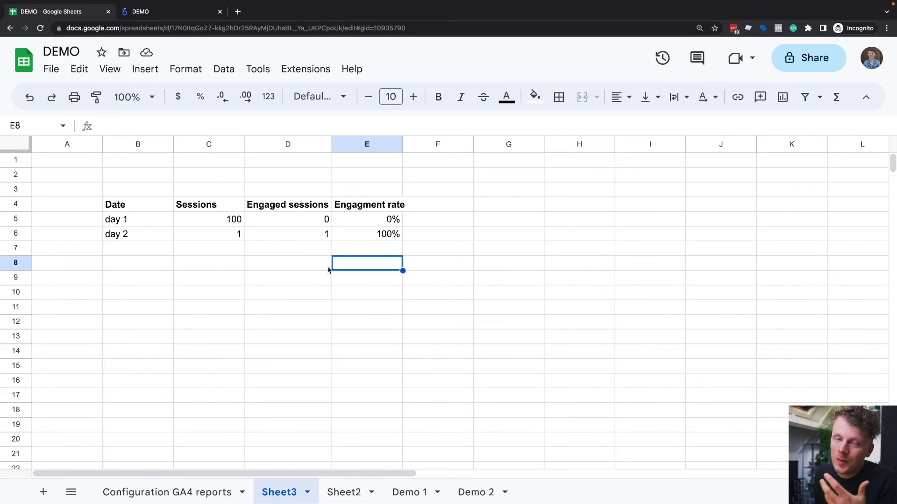
pyautogui.click(355, 254)
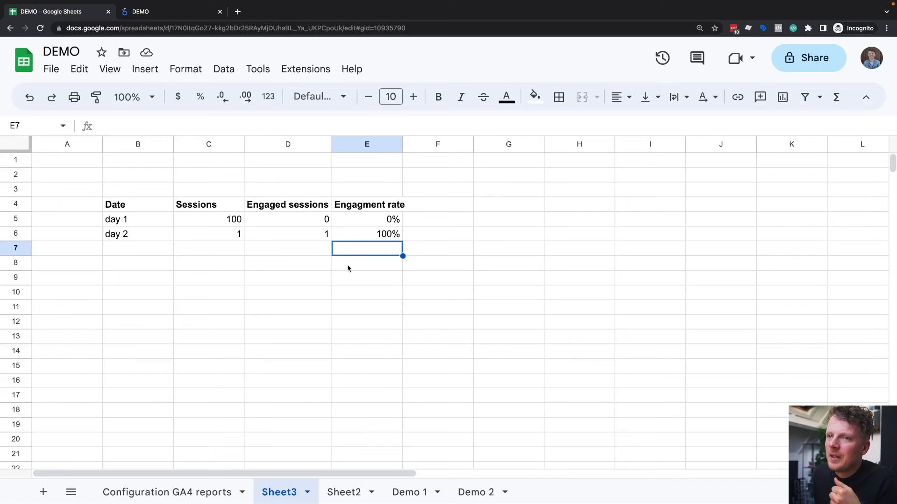
pyautogui.click(136, 217)
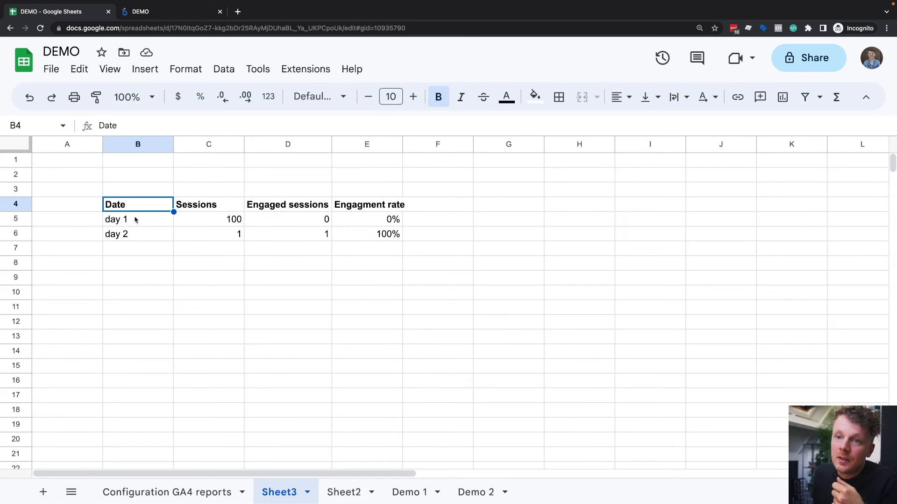
pyautogui.click(136, 220)
pyautogui.click(138, 229)
pyautogui.click(155, 222)
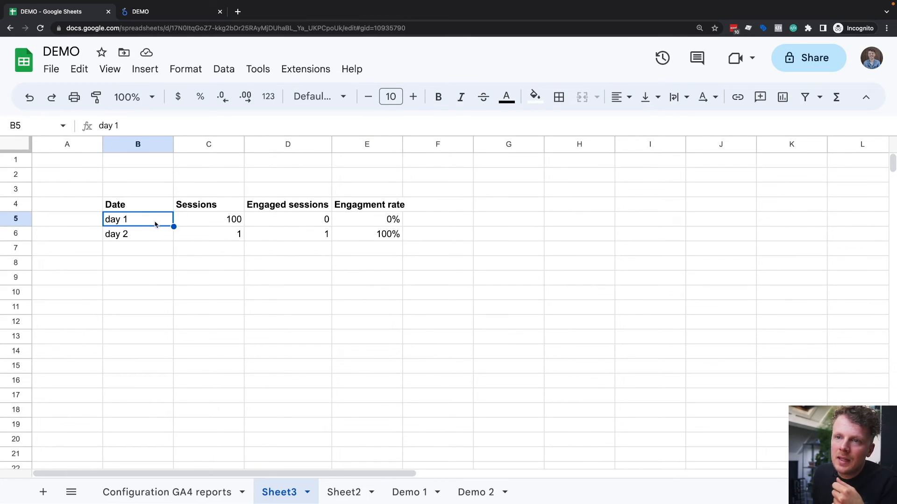
pyautogui.click(195, 223)
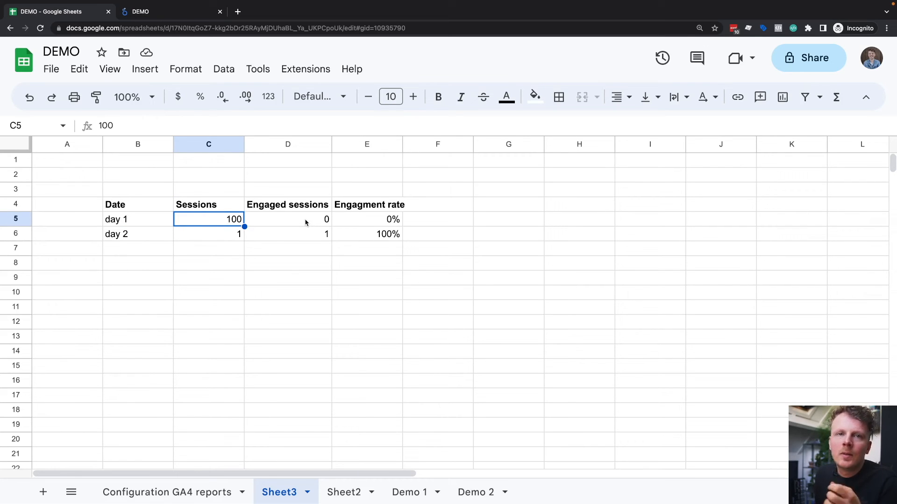
pyautogui.click(389, 221)
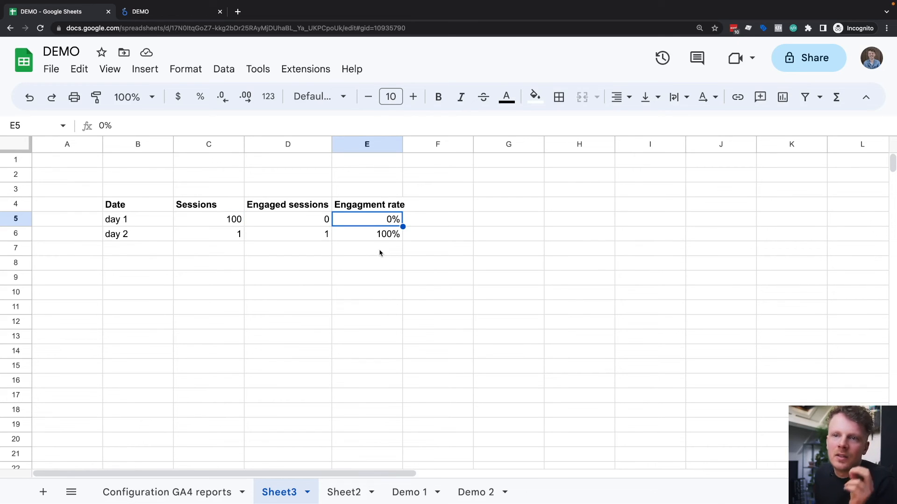
pyautogui.click(160, 232)
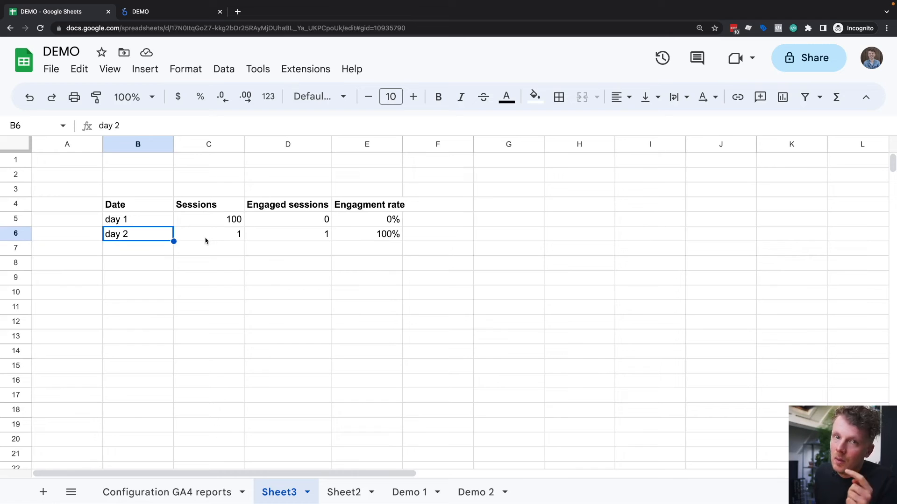
pyautogui.click(329, 237)
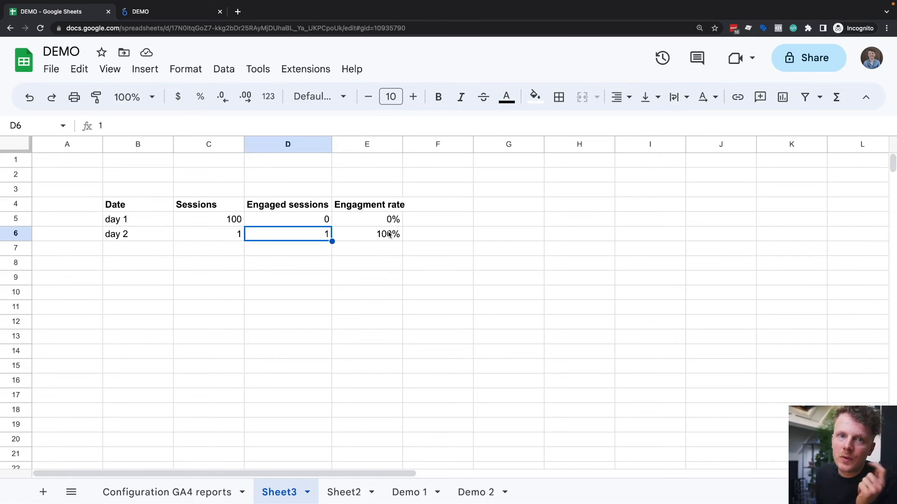
# Step: Enter the label "day 1 - day 2" in cell G4, beside the engagement table
pyautogui.click(388, 236)
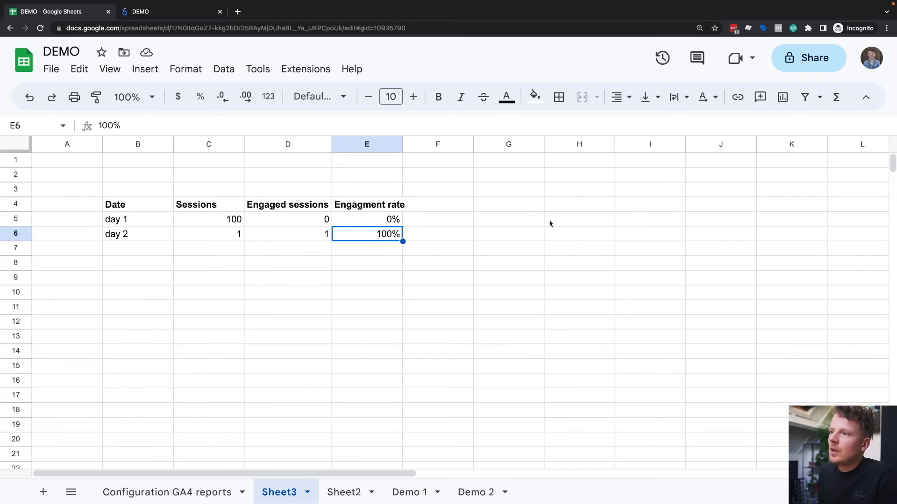
pyautogui.click(537, 208)
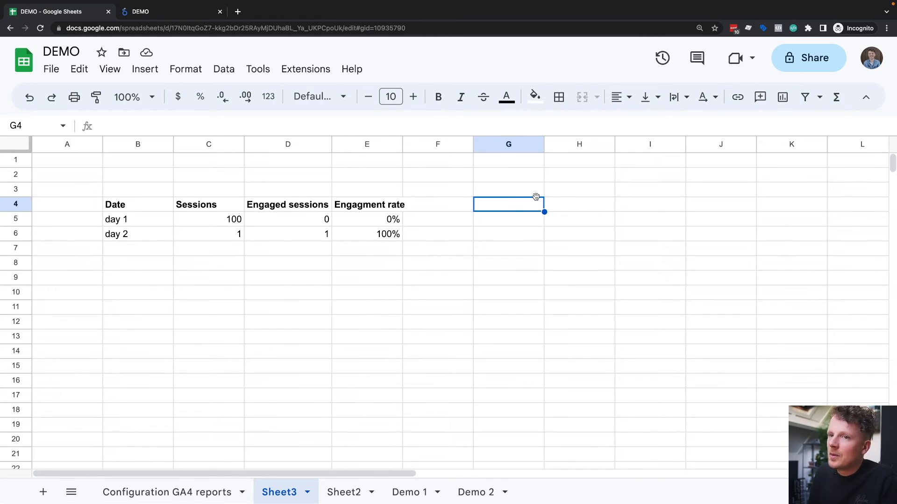
pyautogui.write('day 1 - day 2')
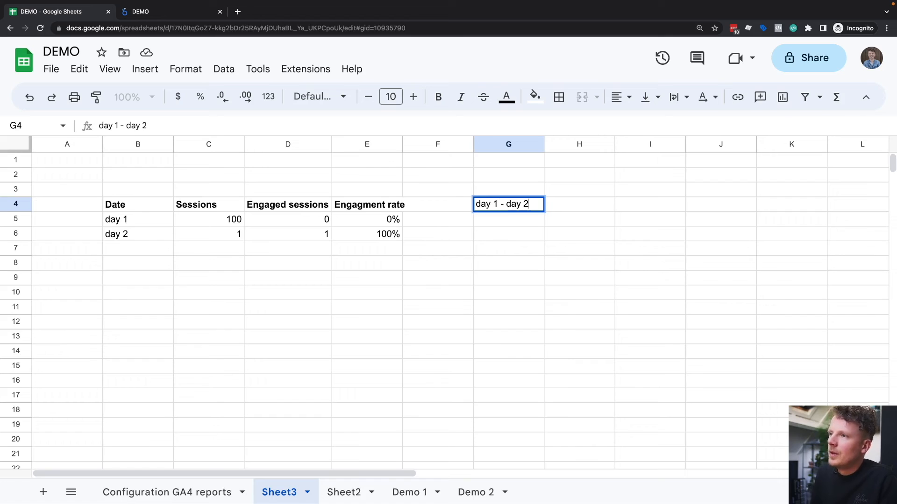
pyautogui.click(567, 207)
# Step: Calculate the average of the two daily engagement rates in H4 with =AVERAGE(E5:E6)
pyautogui.moveTo(379, 224); pyautogui.dragTo(384, 237)
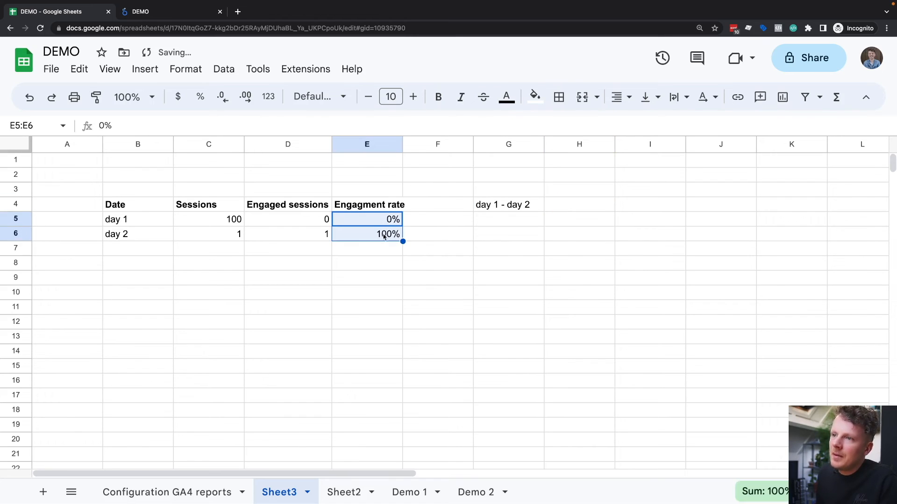
pyautogui.click(563, 206)
pyautogui.write('=average')
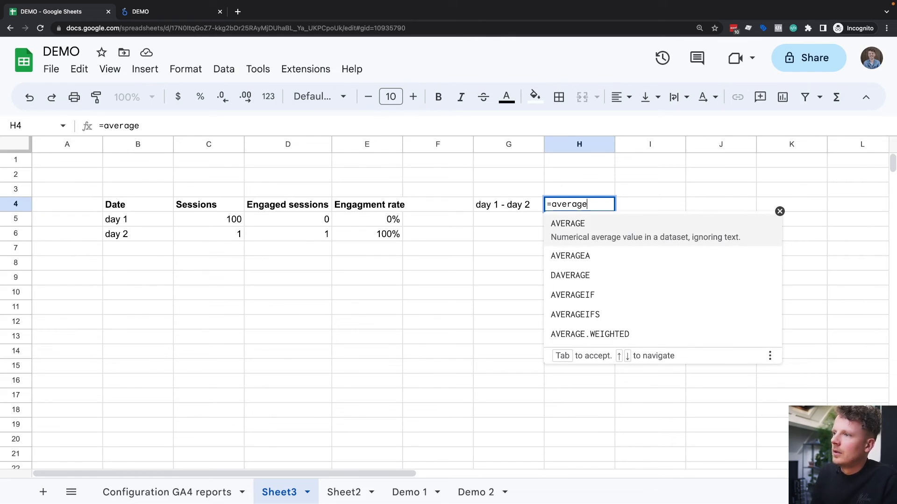
pyautogui.press('Tab')
pyautogui.moveTo(392, 223); pyautogui.dragTo(388, 229)
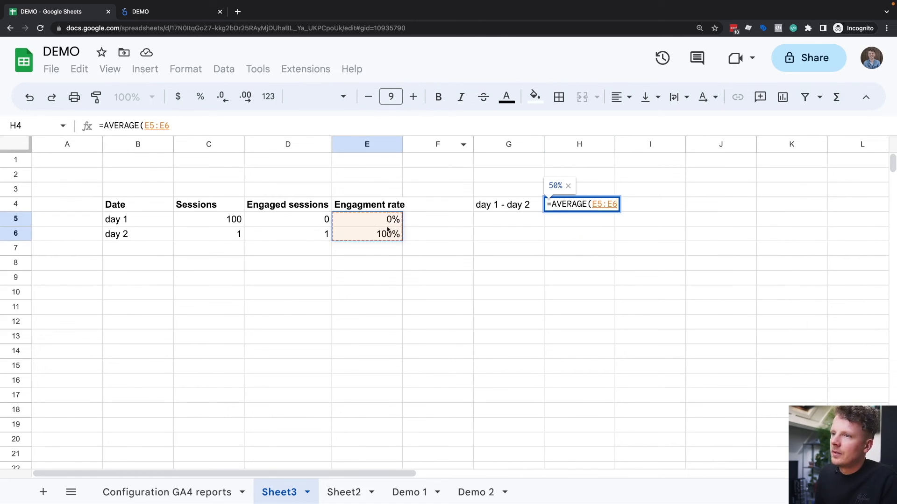
pyautogui.press('Return')
pyautogui.press('Up')
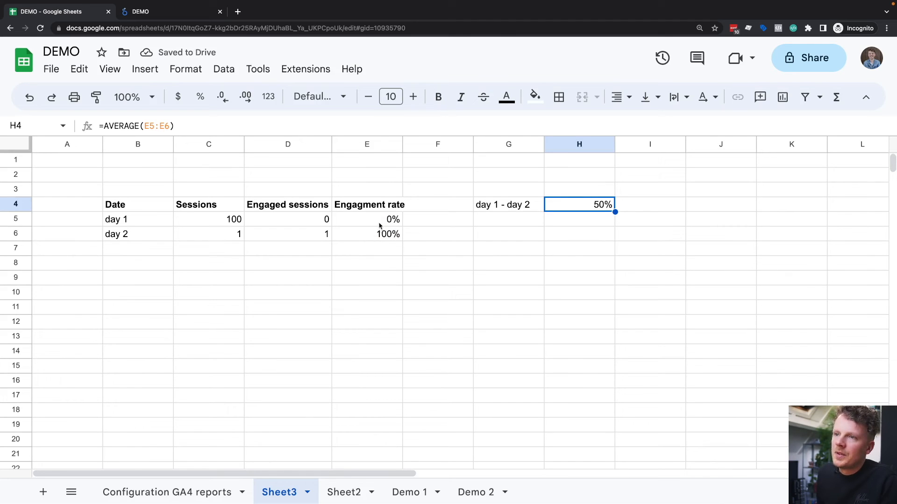
# Step: Compare the averaged engagement rate with the underlying sessions and engaged sessions of day 1 and day 2
pyautogui.moveTo(146, 220); pyautogui.dragTo(362, 236)
pyautogui.click(347, 256)
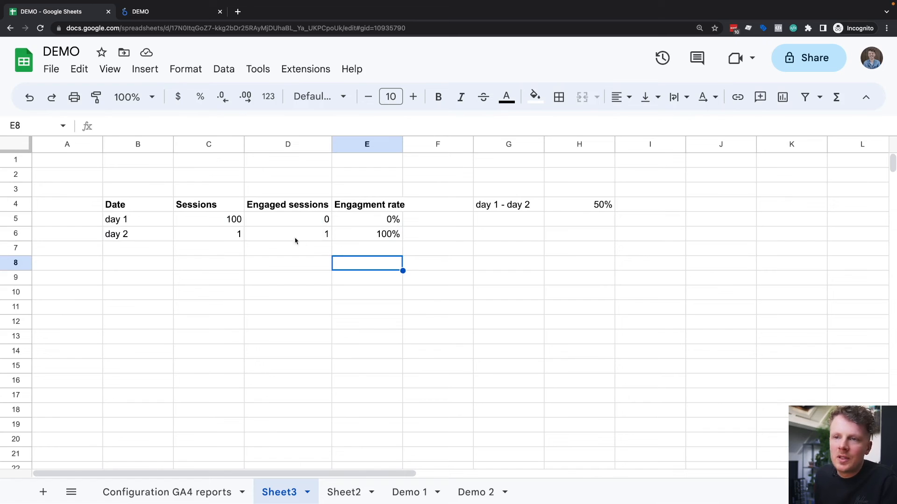
pyautogui.click(233, 220)
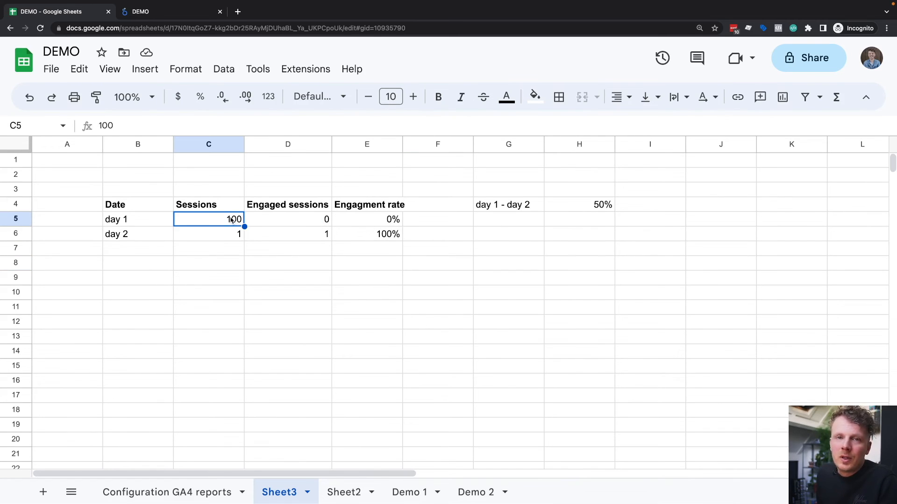
pyautogui.click(315, 223)
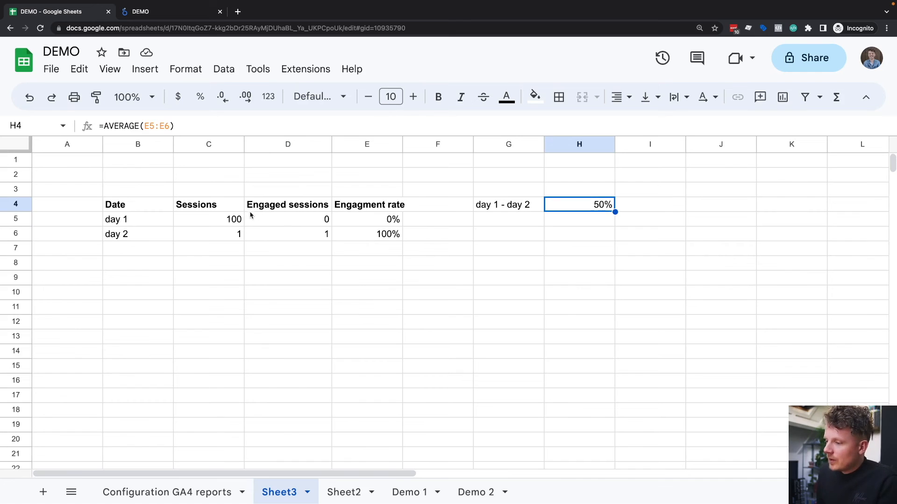
pyautogui.doubleClick(346, 202)
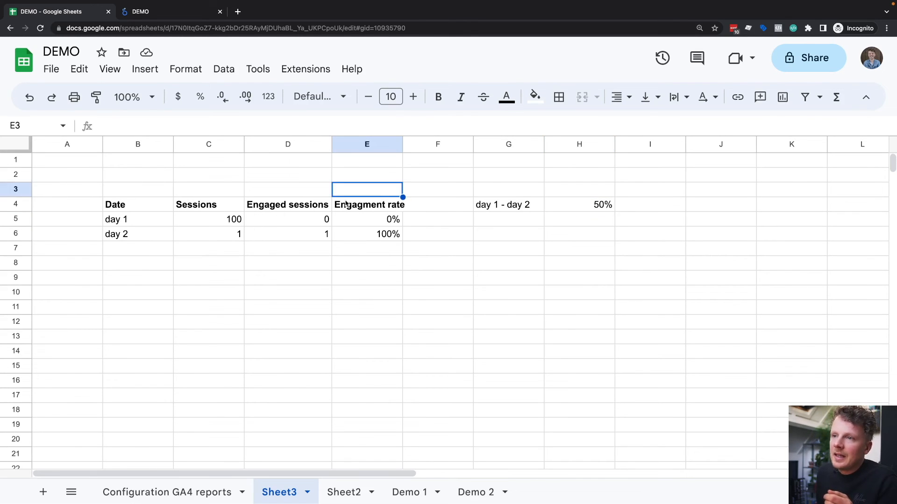
pyautogui.click(217, 207)
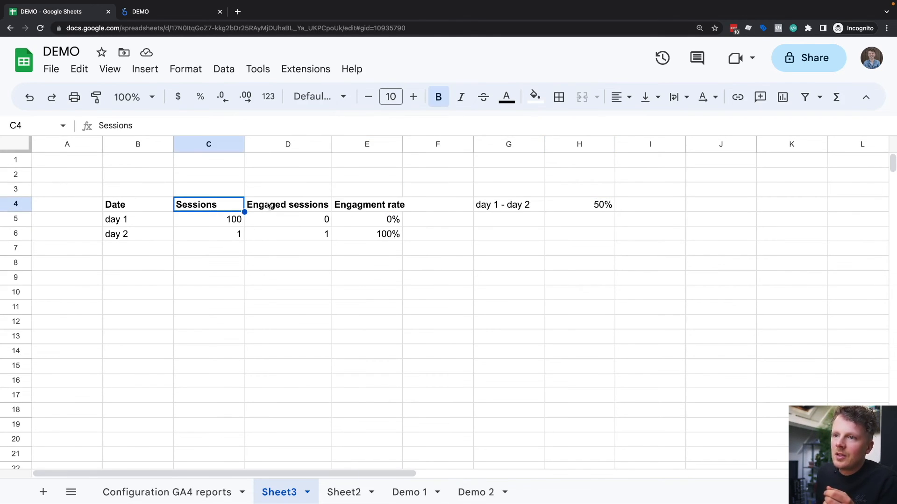
pyautogui.click(272, 206)
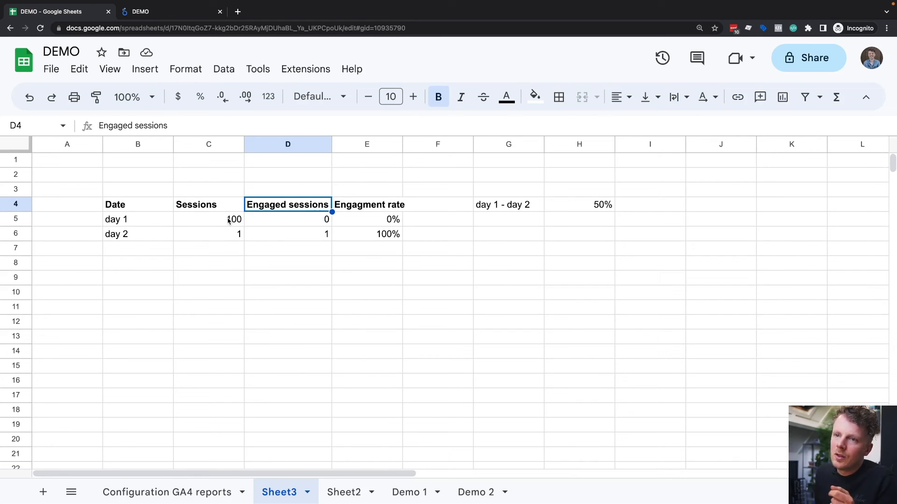
pyautogui.moveTo(226, 222); pyautogui.dragTo(236, 234)
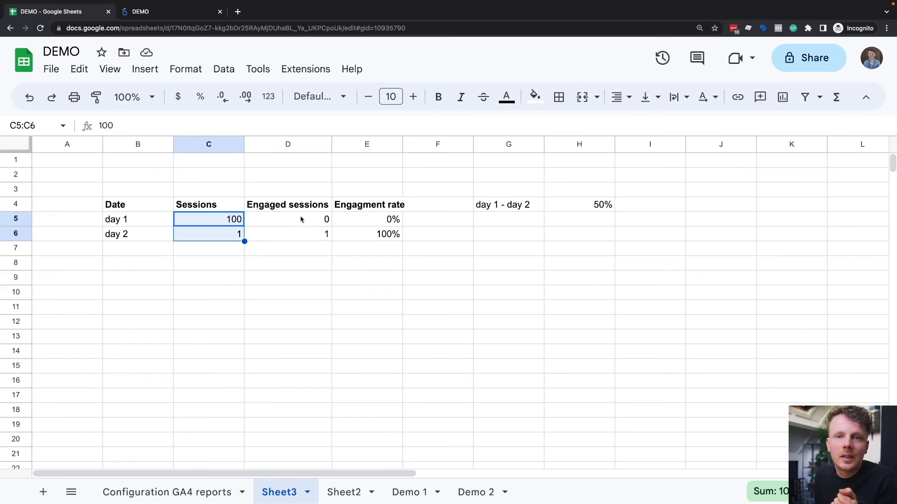
pyautogui.moveTo(300, 219); pyautogui.dragTo(304, 238)
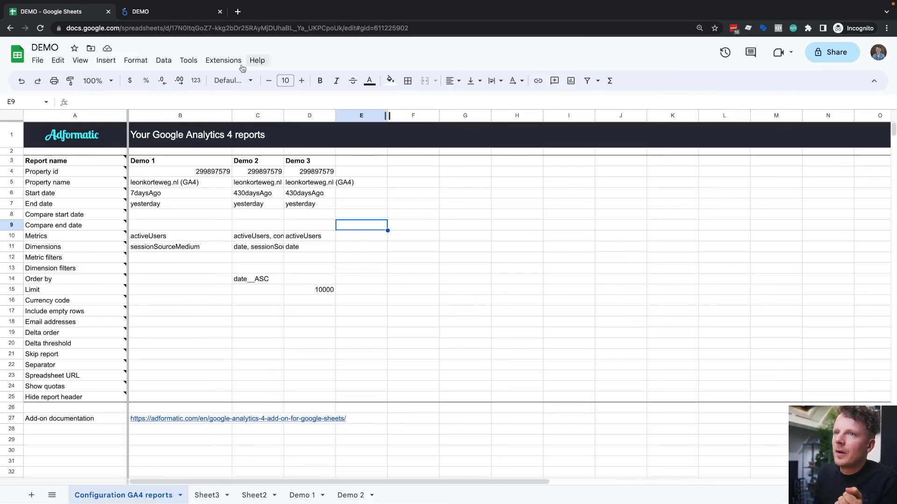
# Step: Start a new GA4 report in the Google Analytics 4 add-on and name it Demo 4
pyautogui.click(224, 60)
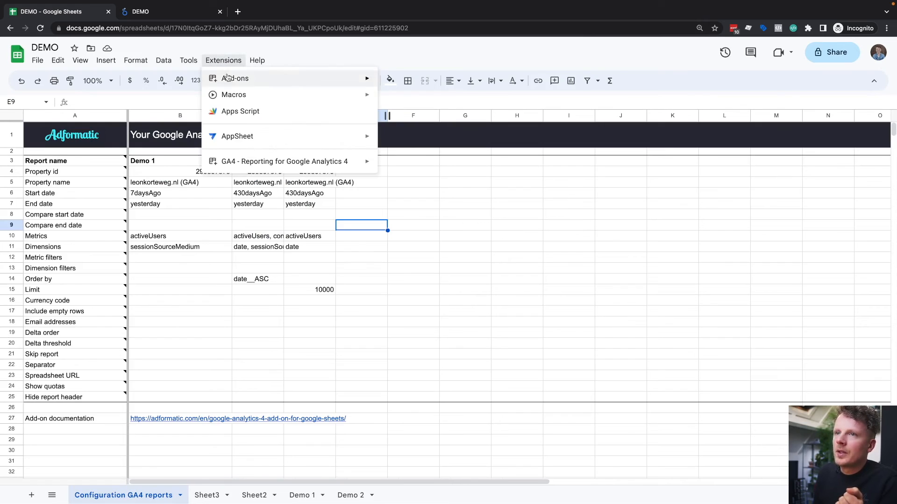
pyautogui.click(420, 169)
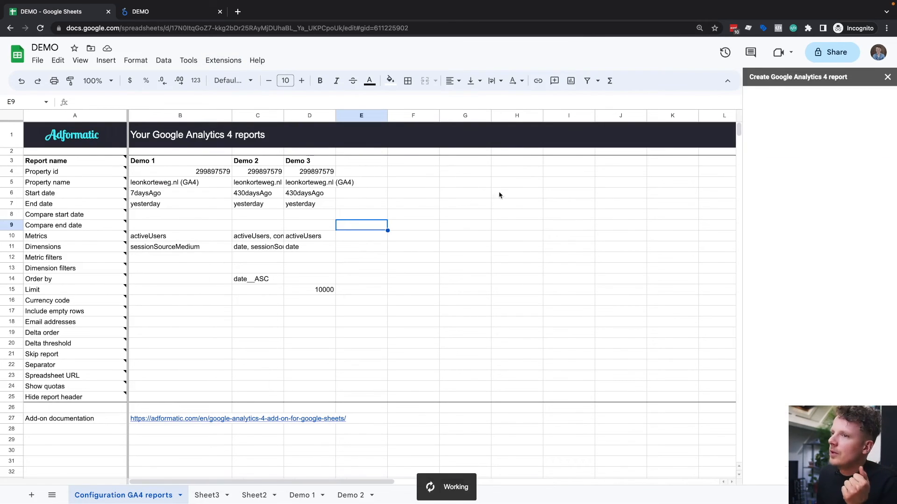
pyautogui.write('Demo 4')
pyautogui.press('Tab')
pyautogui.press('Tab')
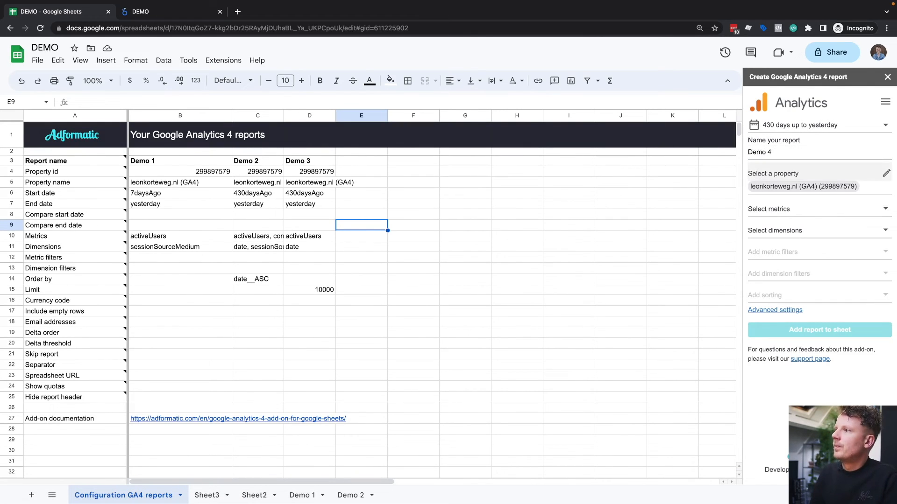
# Step: Choose Sessions and Engaged sessions as the metrics of the Demo 4 report
pyautogui.press('Return')
pyautogui.write('sessions')
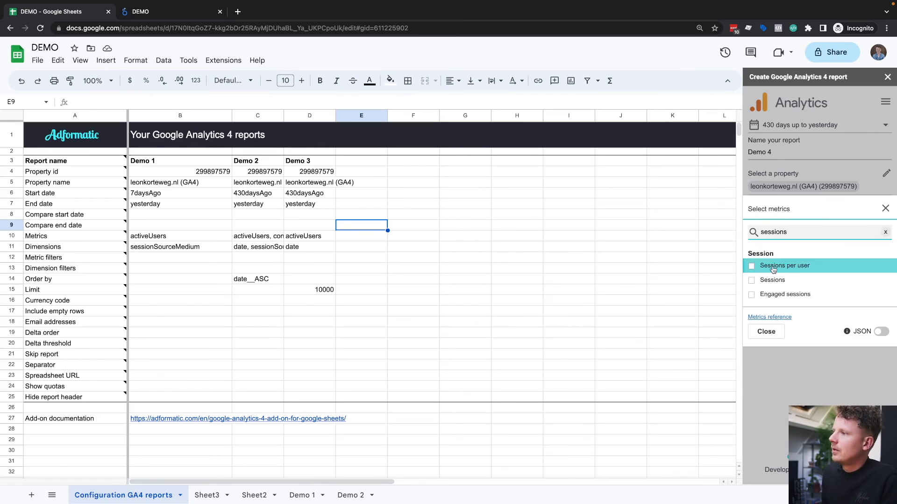
pyautogui.press('Down')
pyautogui.press('Return')
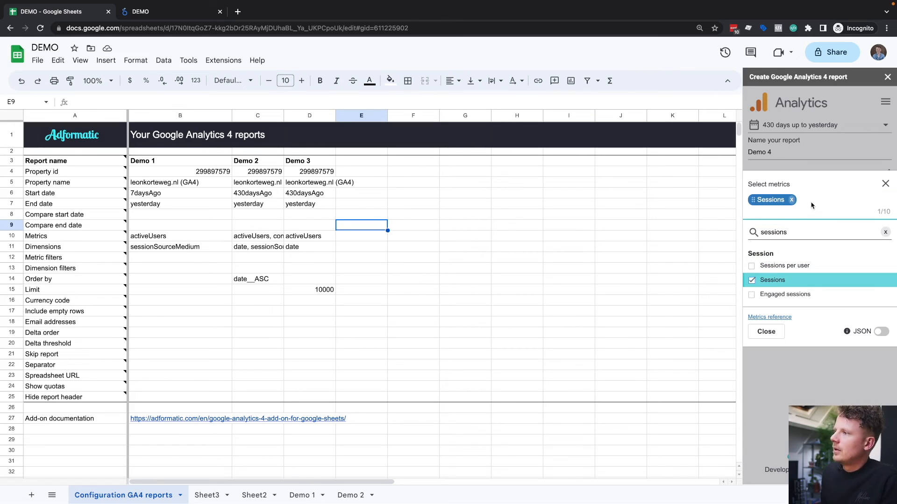
pyautogui.press('Down')
pyautogui.press('Return')
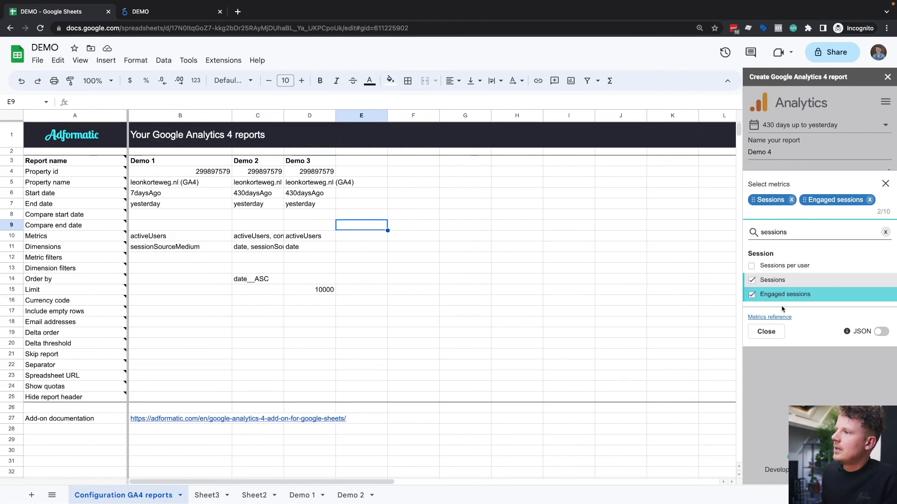
pyautogui.click(885, 185)
# Step: Choose Date as the dimension of the Demo 4 report
pyautogui.click(796, 252)
pyautogui.write('date')
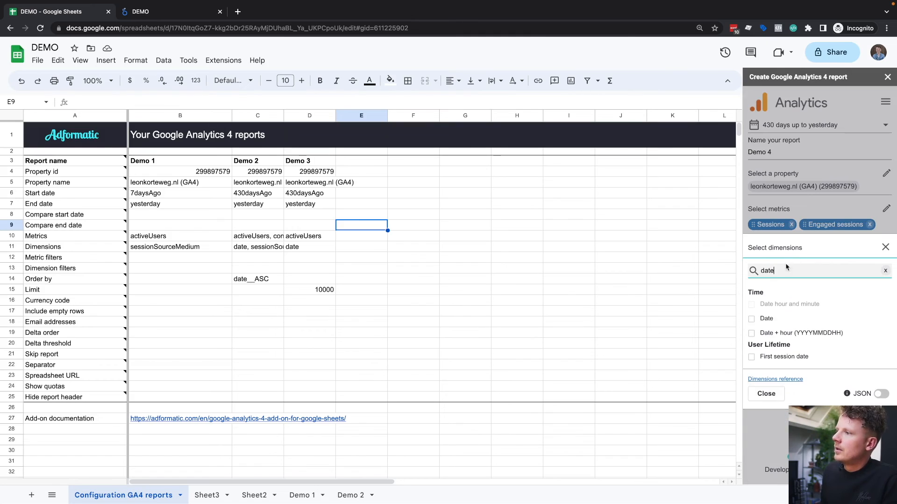
pyautogui.click(766, 319)
pyautogui.click(887, 226)
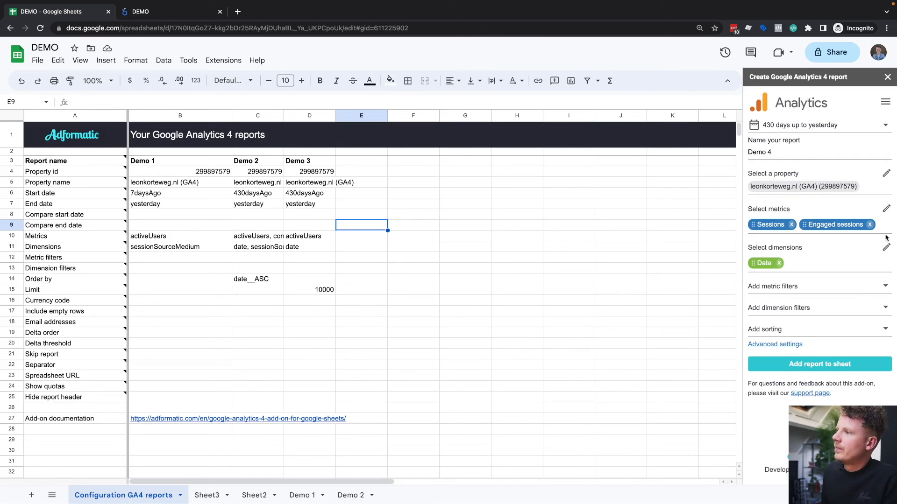
# Step: Sort the Demo 4 report by Date ascending and add it to the configuration sheet
pyautogui.click(801, 330)
pyautogui.click(780, 357)
pyautogui.click(766, 400)
pyautogui.click(864, 355)
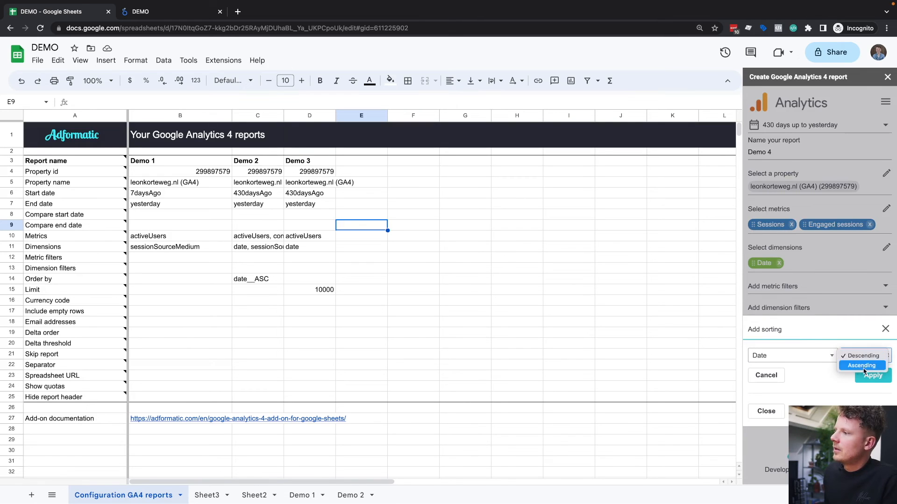
pyautogui.click(862, 367)
pyautogui.click(872, 376)
pyautogui.click(884, 308)
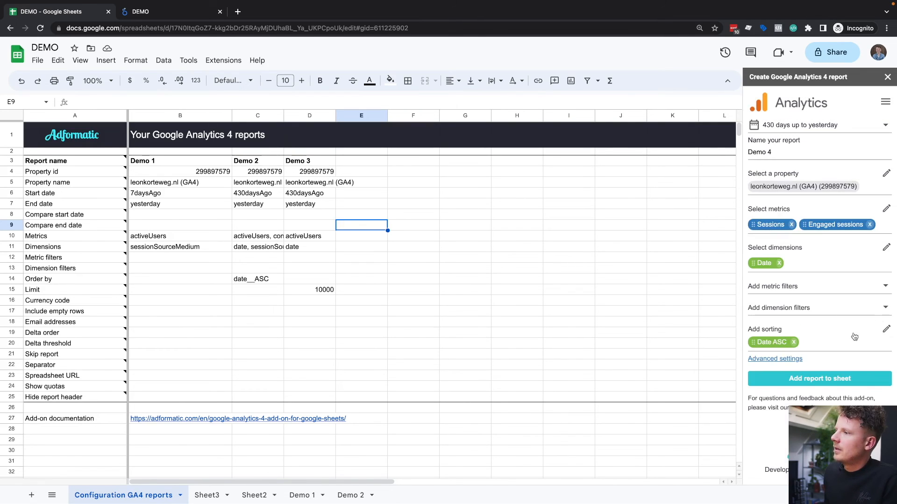
pyautogui.click(813, 374)
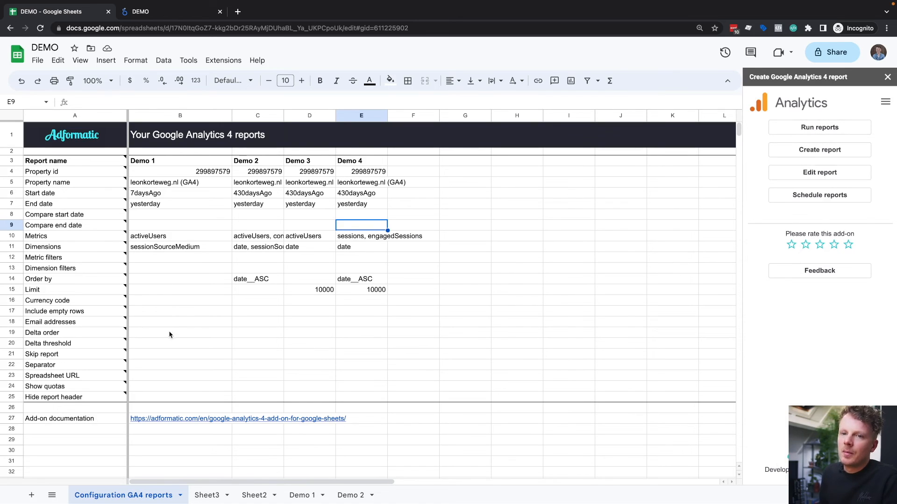
# Step: Set Skip report to TRUE for the Demo 1, Demo 2 and Demo 3 reports
pyautogui.click(87, 354)
pyautogui.click(166, 334)
pyautogui.click(167, 354)
pyautogui.write('t')
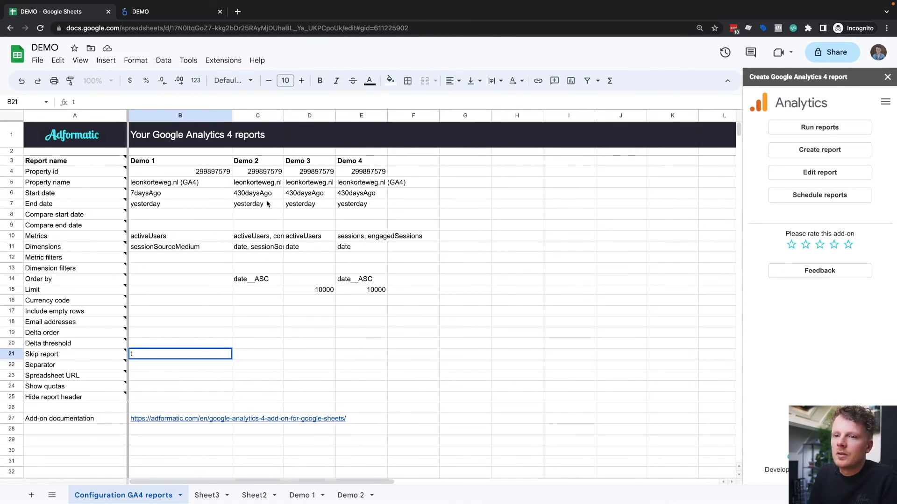
pyautogui.write('rue')
pyautogui.press('Return')
pyautogui.press('Up')
pyautogui.press('Right')
pyautogui.press('Left')
pyautogui.press('super+c')
pyautogui.press('Right')
pyautogui.press('super+v')
pyautogui.press('Right')
pyautogui.press('super+v')
pyautogui.press('Right')
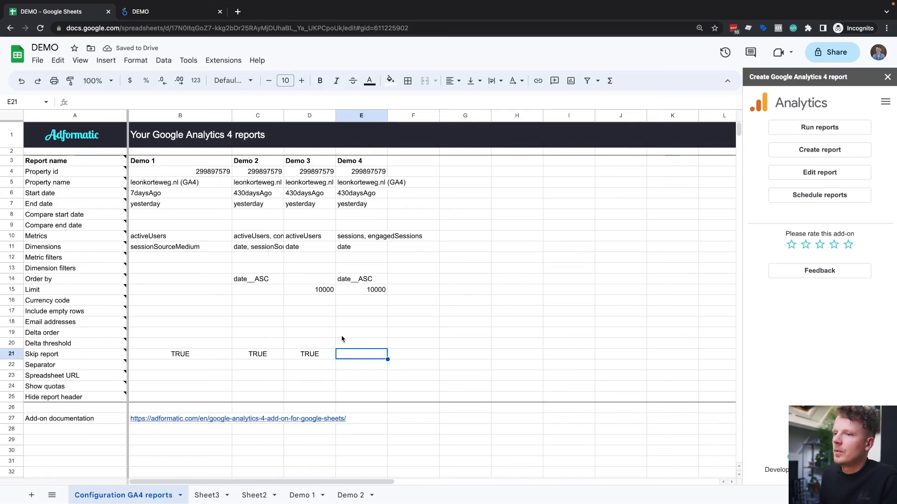
# Step: Run the configured reports and check the date, sessions and engaged sessions columns in the Demo 4 sheet
pyautogui.click(803, 131)
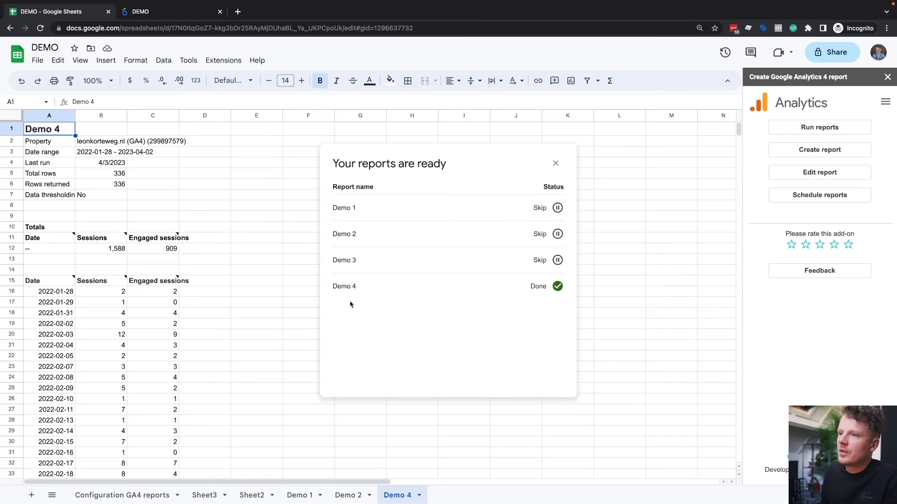
pyautogui.click(555, 164)
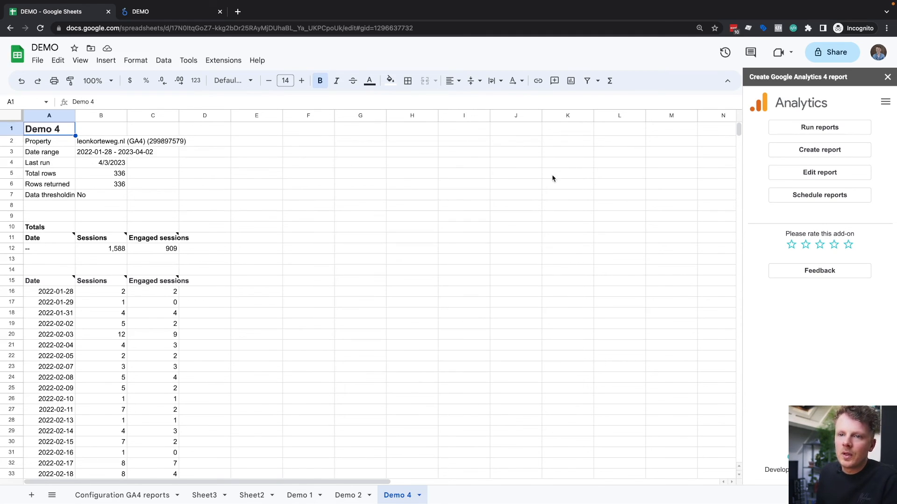
pyautogui.click(66, 283)
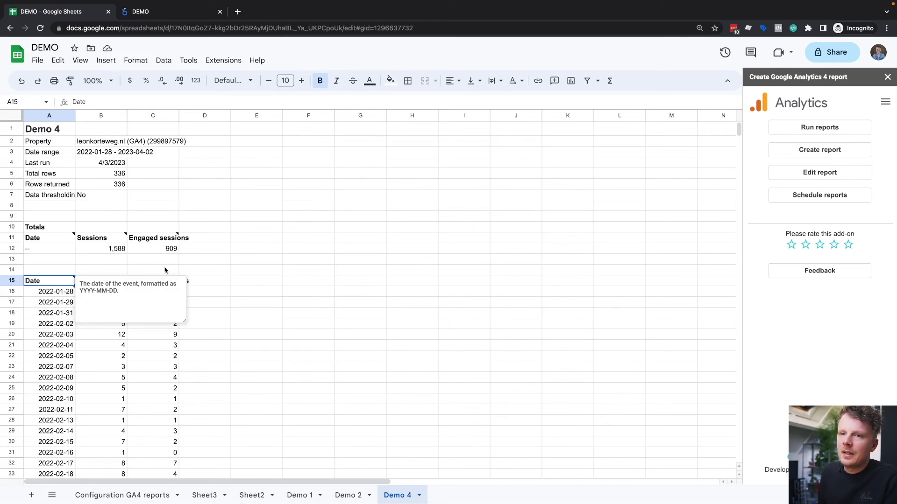
pyautogui.click(154, 251)
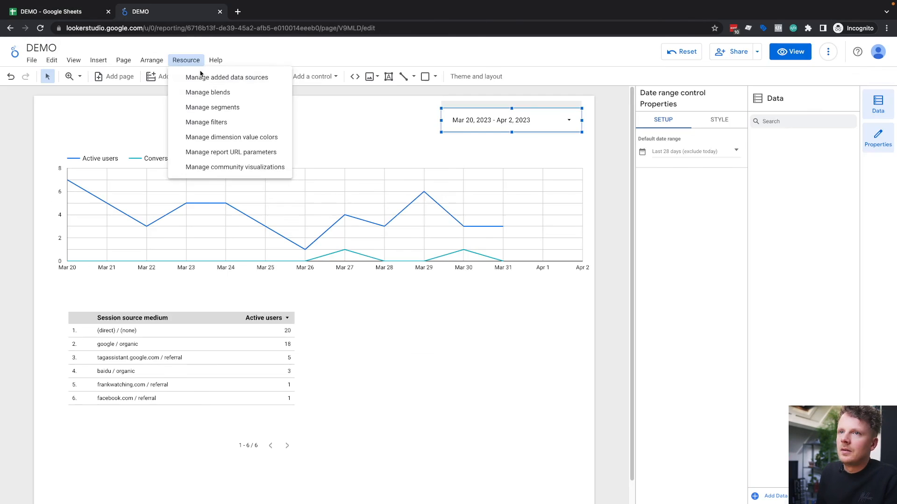
pyautogui.click(206, 78)
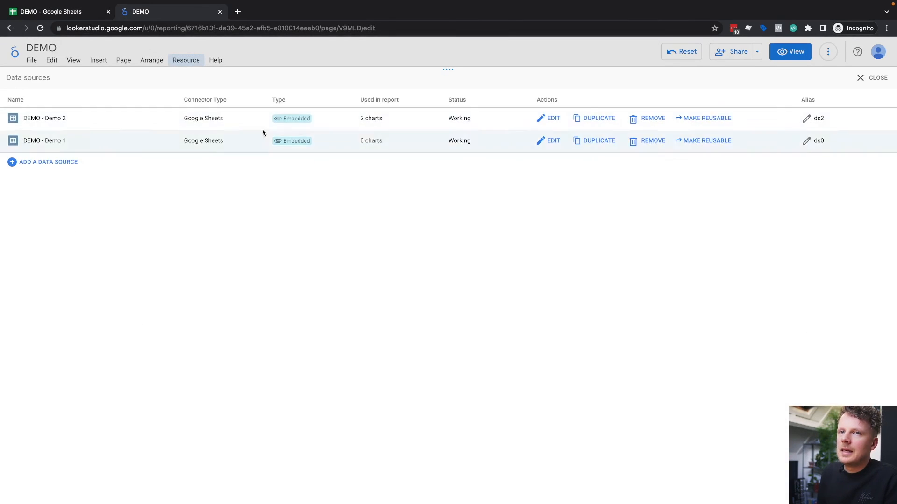
pyautogui.click(72, 163)
pyautogui.click(681, 224)
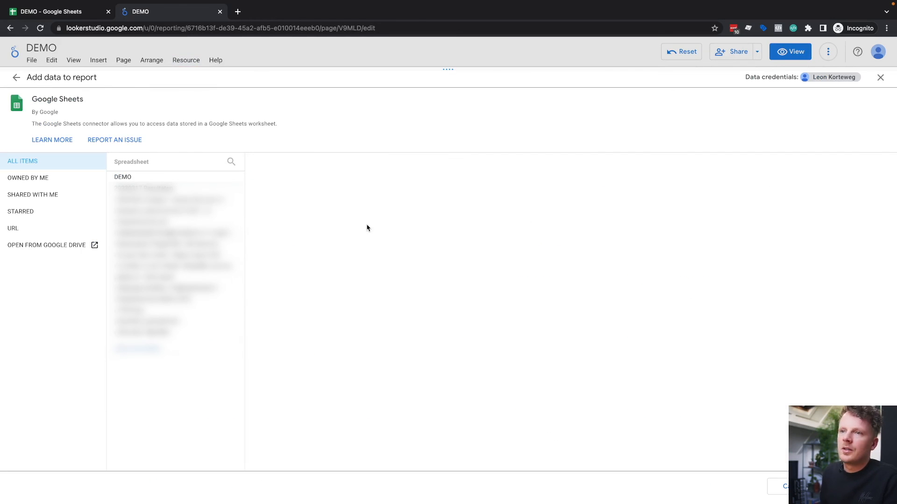
pyautogui.click(126, 178)
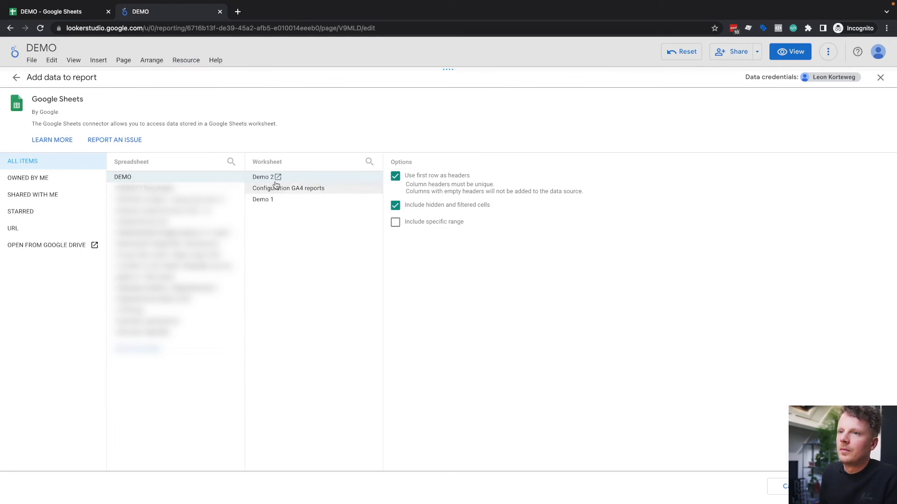
# Step: Reload the report and choose the DEMO spreadsheet for a new Google Sheets data source
pyautogui.press('super+r')
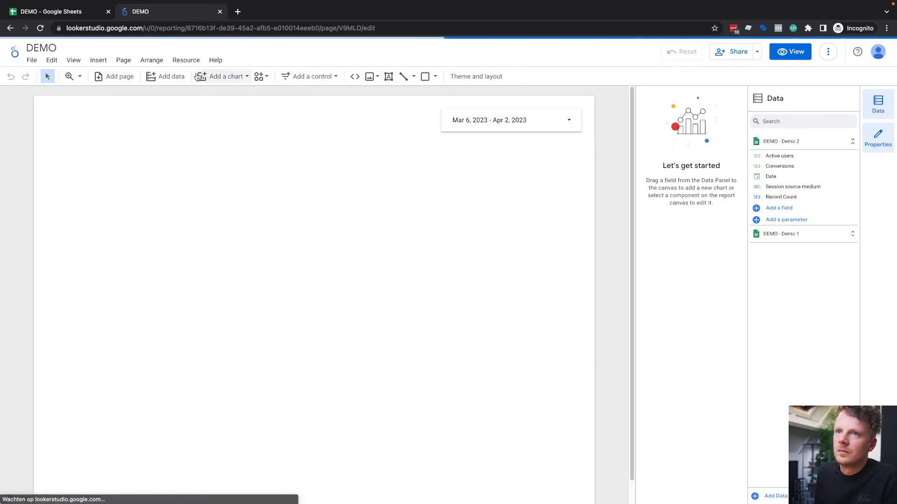
pyautogui.click(183, 61)
pyautogui.click(187, 127)
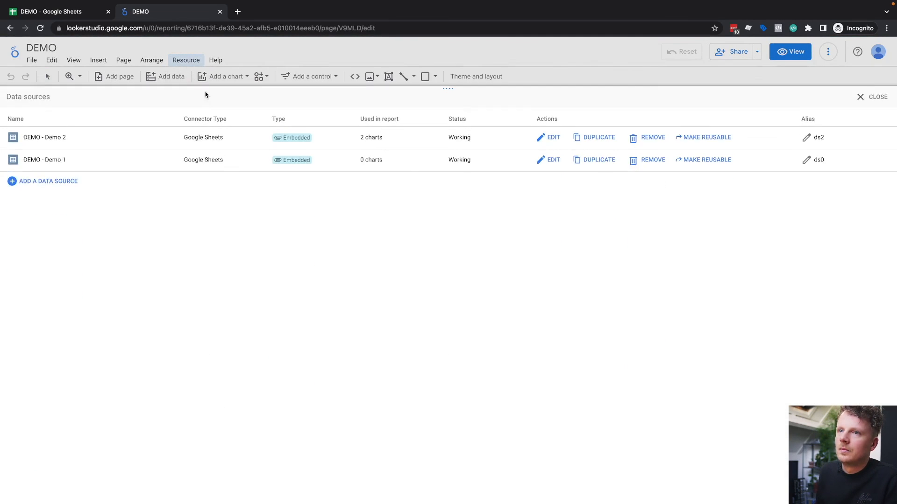
pyautogui.click(70, 163)
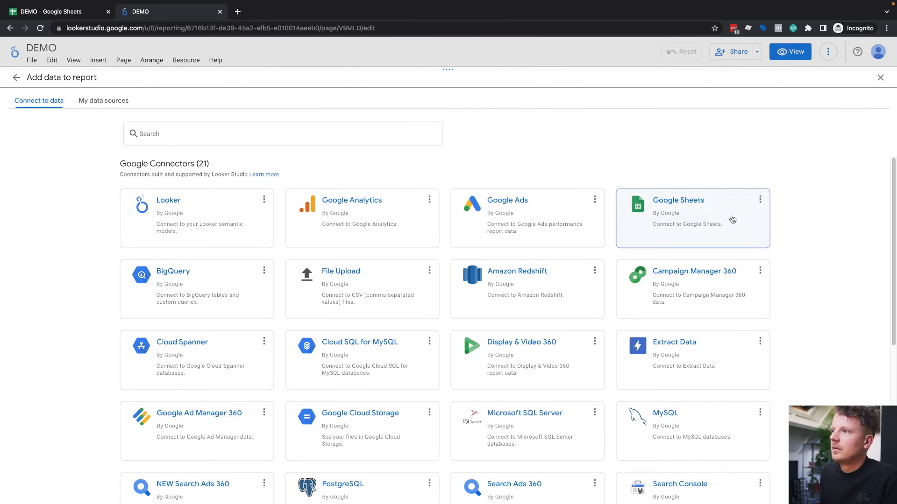
pyautogui.click(674, 222)
pyautogui.click(194, 176)
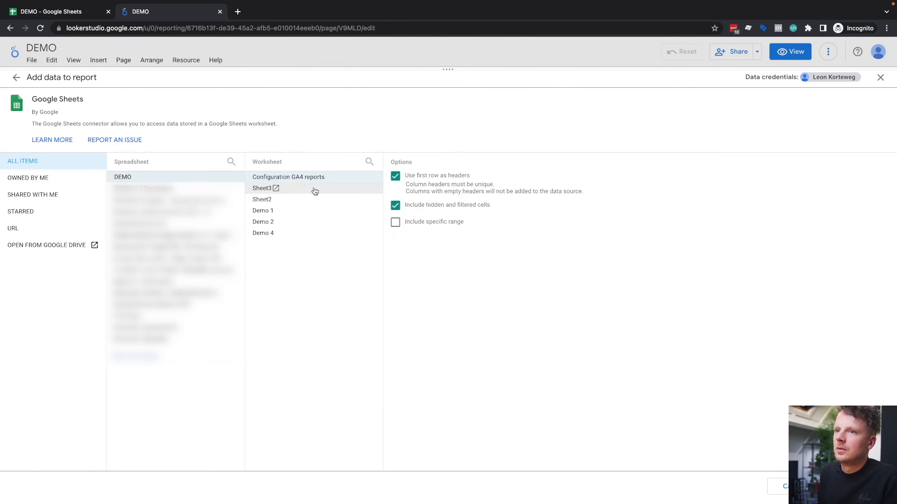
# Step: Add the Demo 4 worksheet to the report as a data source, limited to a specific range starting at A15
pyautogui.click(306, 235)
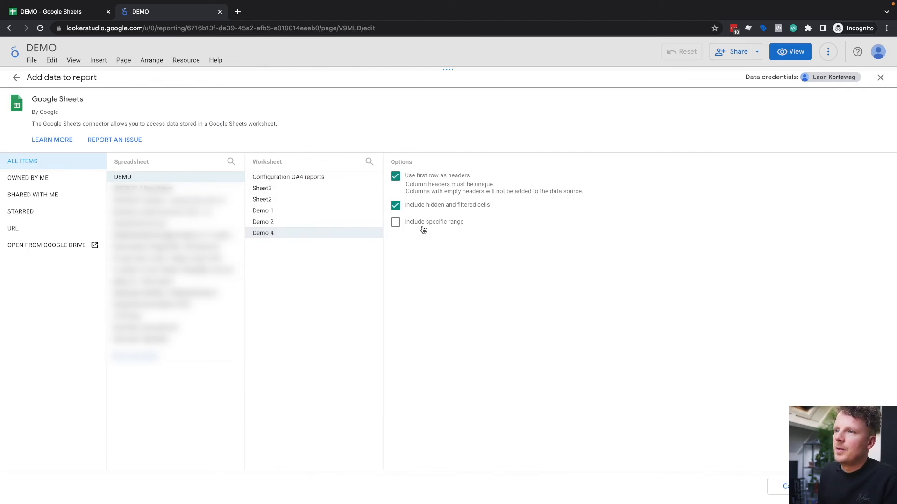
pyautogui.click(395, 222)
pyautogui.write('A15:Z')
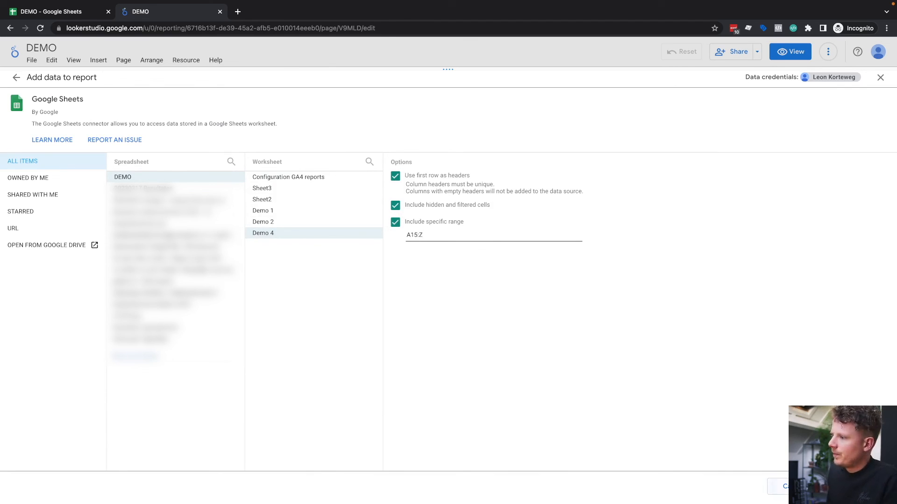
pyautogui.click(858, 487)
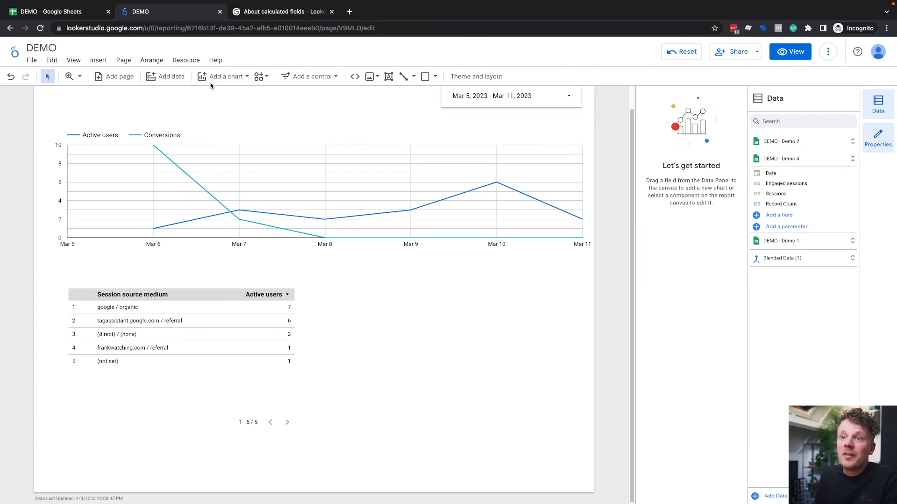
# Step: Create a calculated field named Engagement rate in the DEMO - Demo 4 data source
pyautogui.click(194, 61)
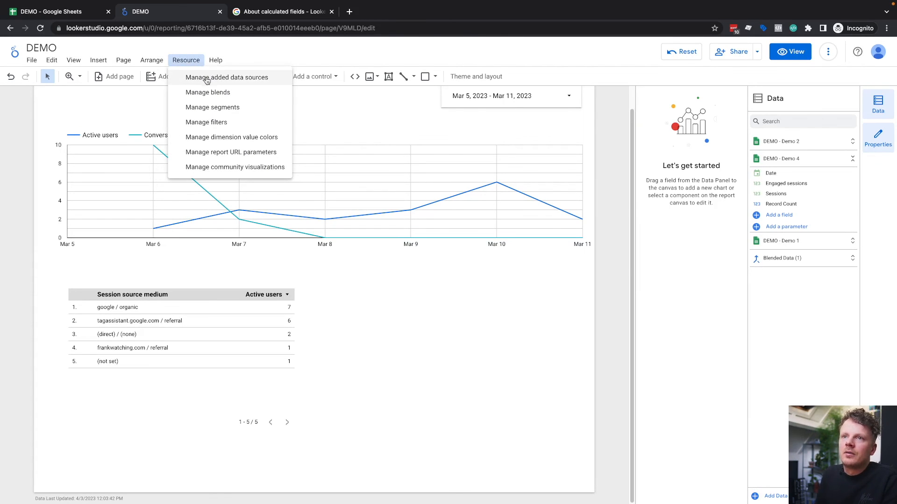
pyautogui.click(222, 80)
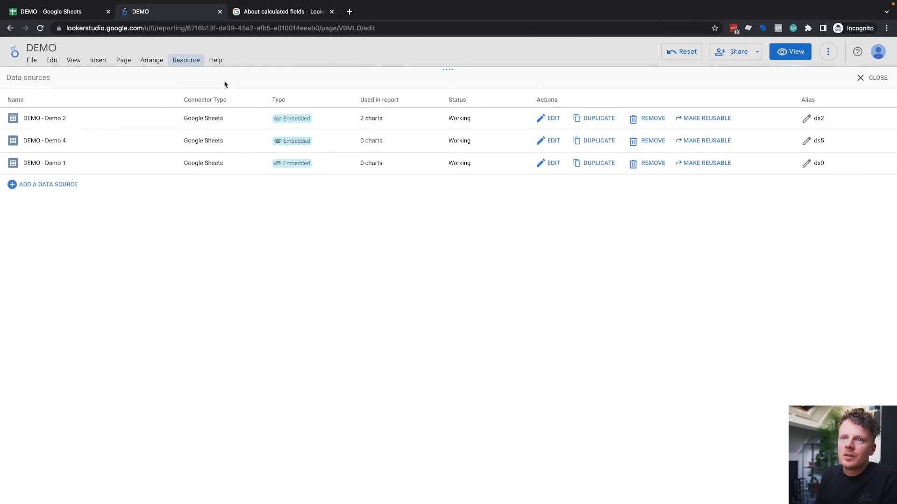
pyautogui.moveTo(27, 141); pyautogui.dragTo(70, 146)
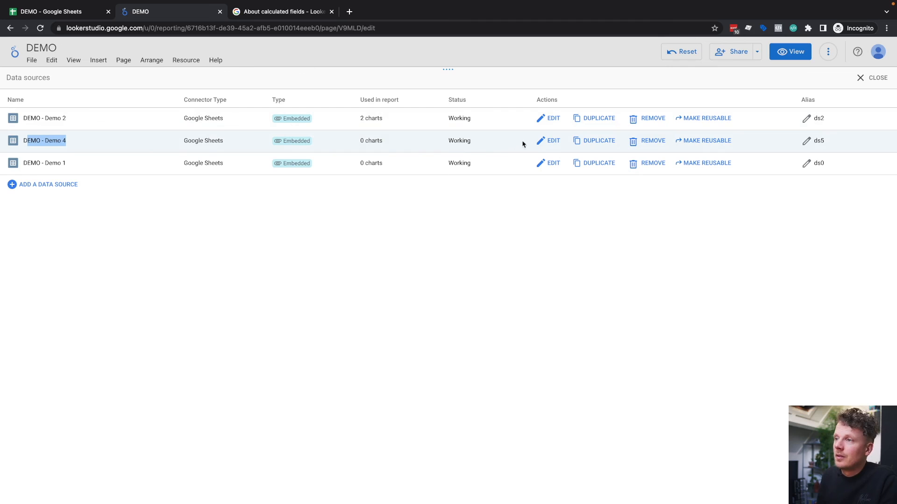
pyautogui.click(553, 142)
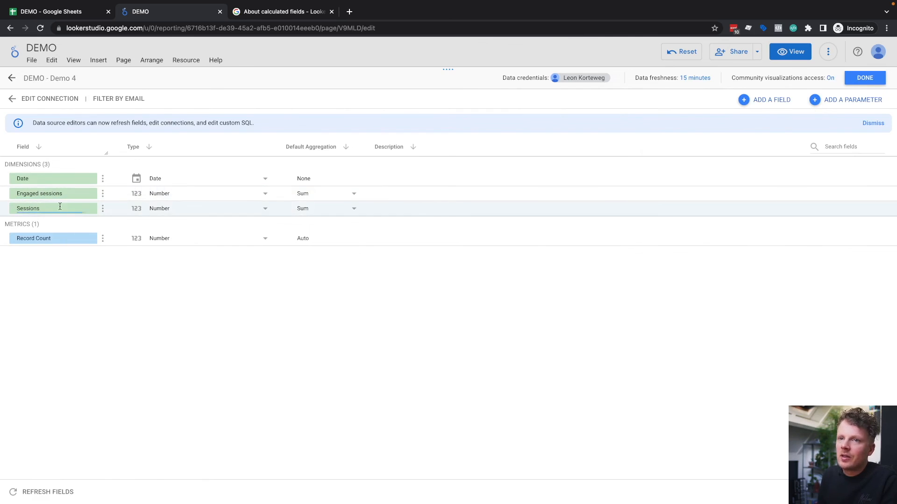
pyautogui.click(776, 103)
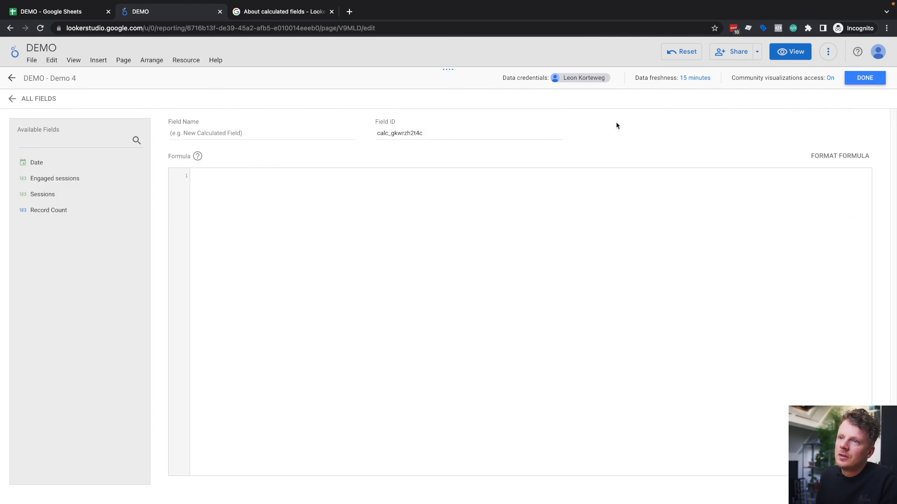
pyautogui.click(263, 131)
pyautogui.write('Engag')
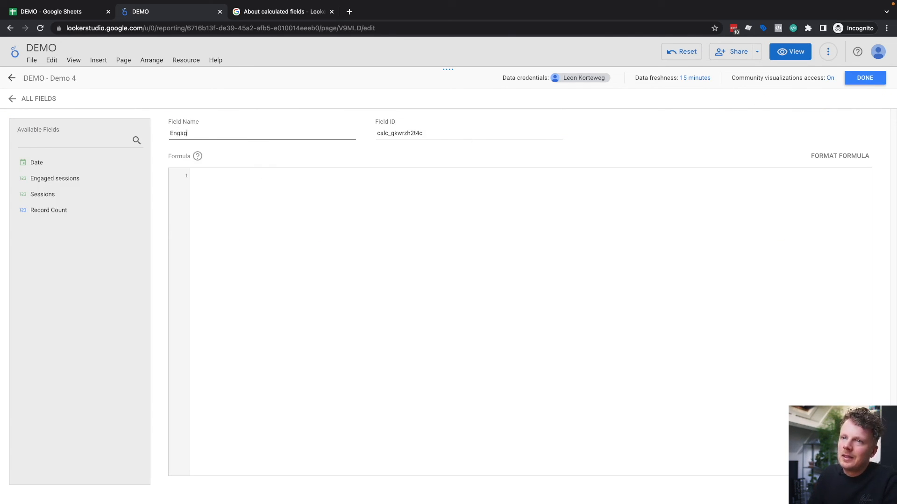
pyautogui.write('ement rate')
# Step: Define the Engagement rate formula as SUM(Engaged sessions)/SUM(Sessions), save it and return to all fields
pyautogui.click(275, 202)
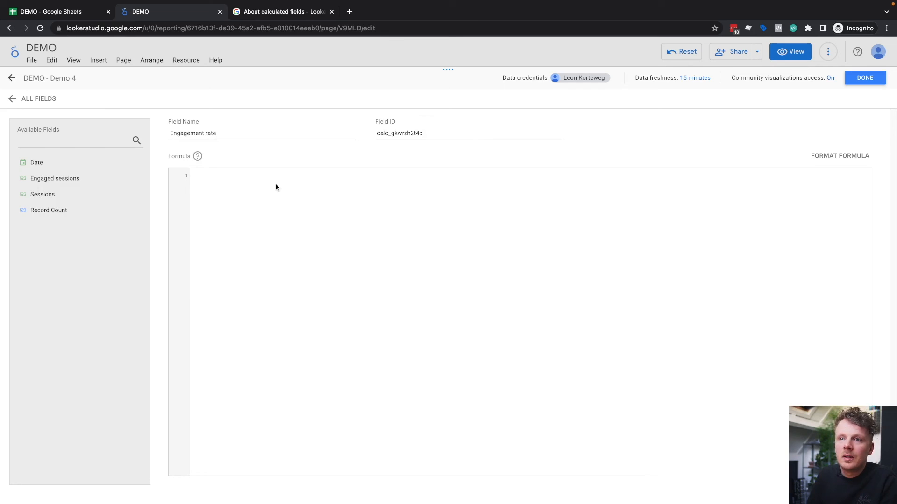
pyautogui.write('sum')
pyautogui.press('Return')
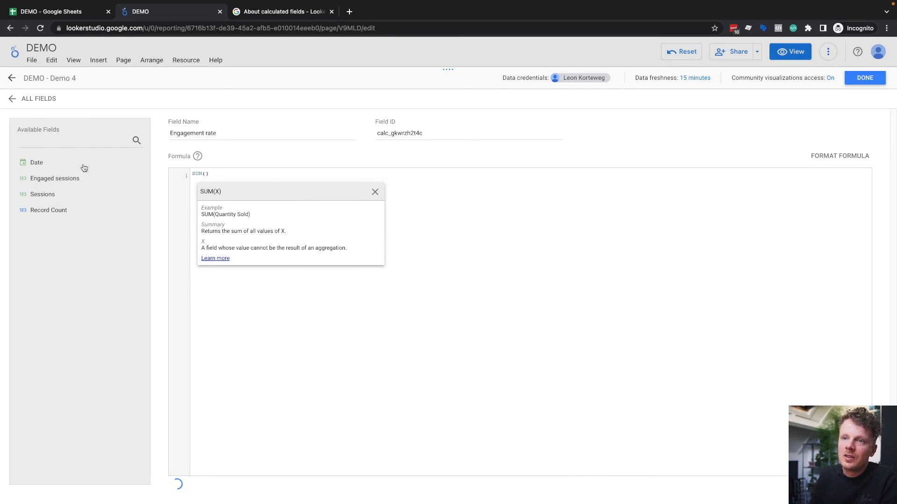
pyautogui.click(84, 180)
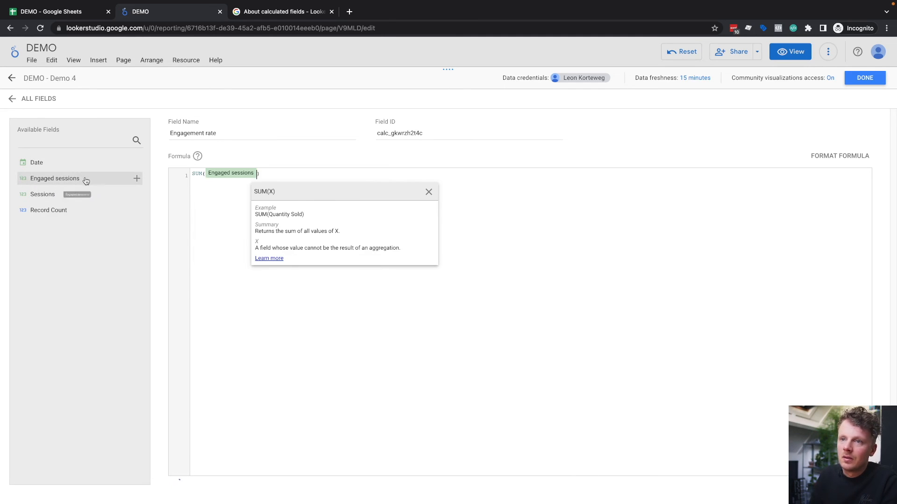
pyautogui.click(288, 175)
pyautogui.write('/sum')
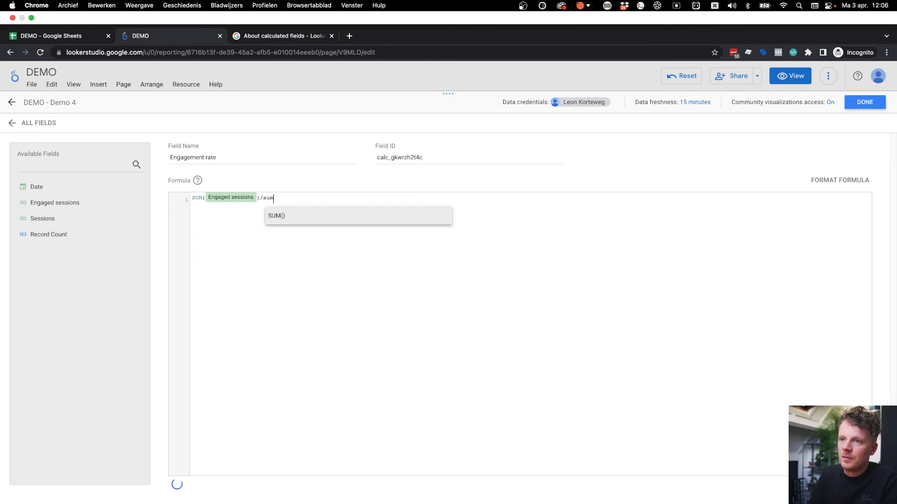
pyautogui.press('Return')
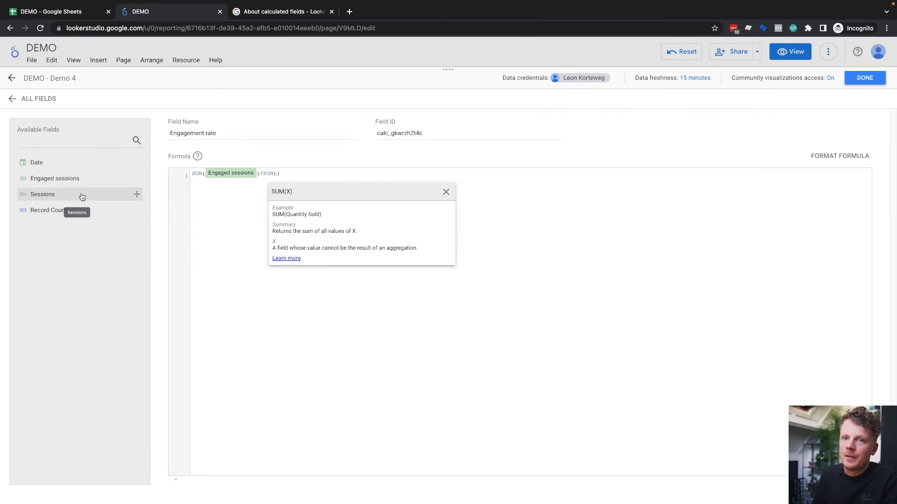
pyautogui.click(82, 219)
pyautogui.click(654, 248)
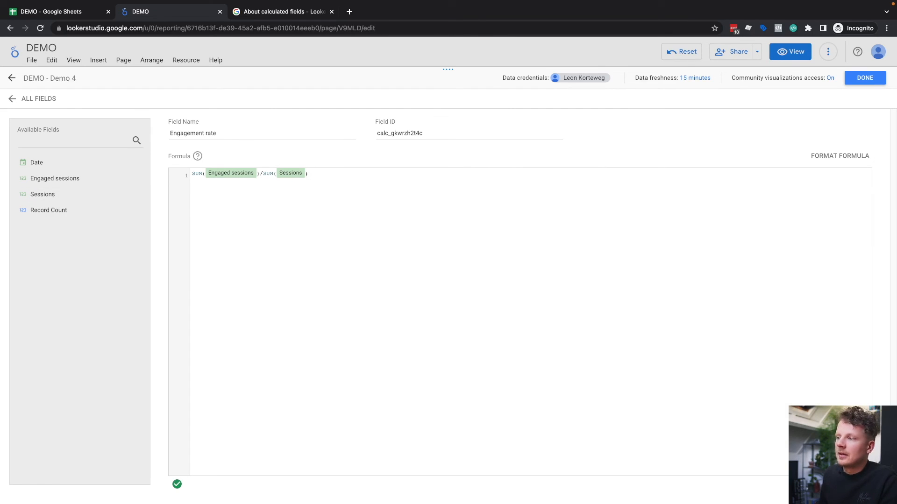
pyautogui.click(31, 101)
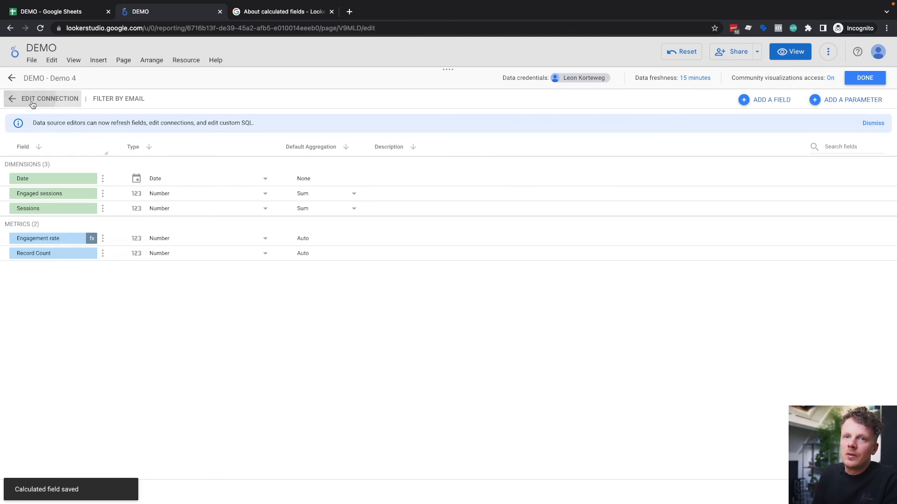
# Step: Set the Engagement rate field's type to Percent and close the data source management
pyautogui.click(178, 241)
pyautogui.moveTo(188, 260)
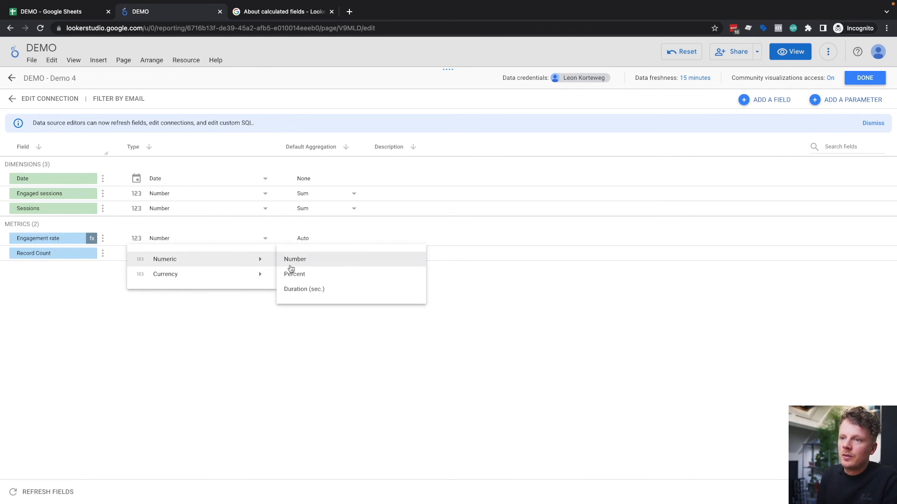
pyautogui.click(293, 272)
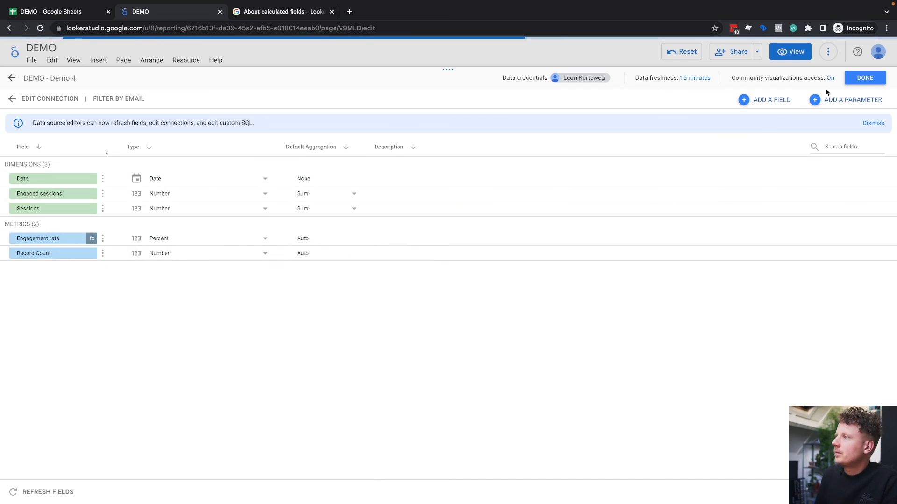
pyautogui.click(865, 77)
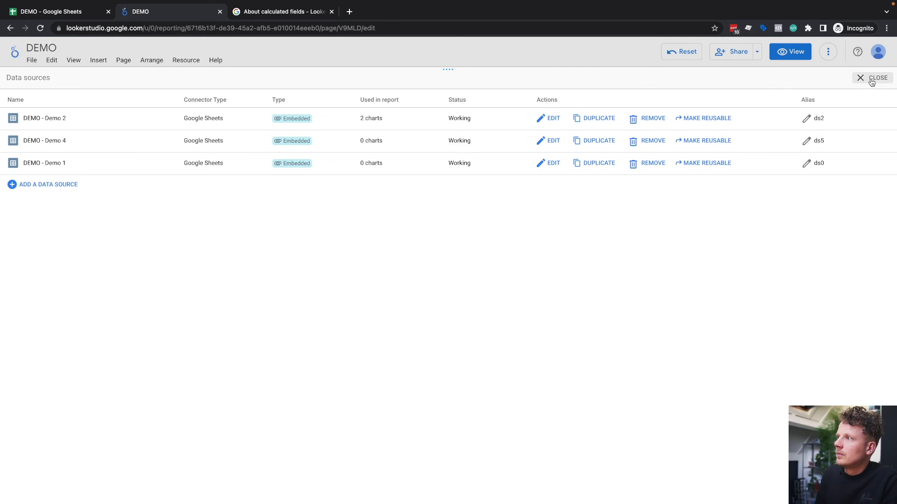
pyautogui.click(869, 79)
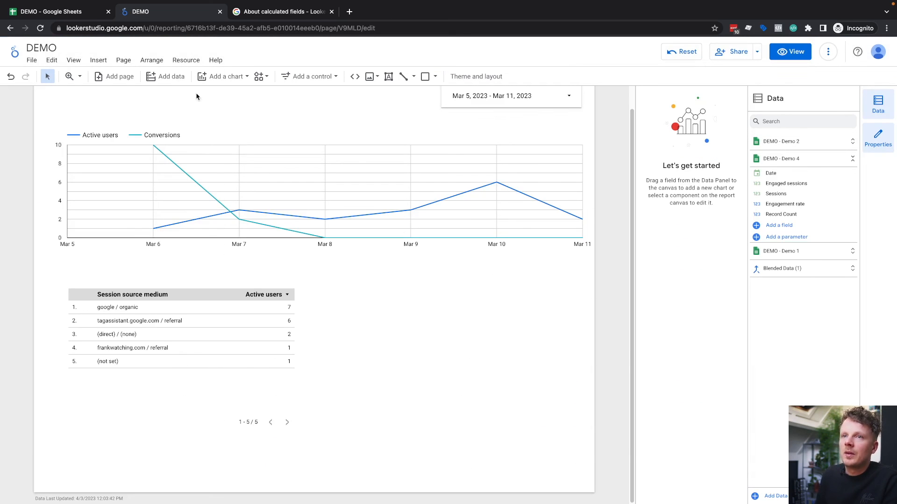
# Step: Add a scorecard beside the session source medium table with Engagement rate as its metric
pyautogui.click(222, 76)
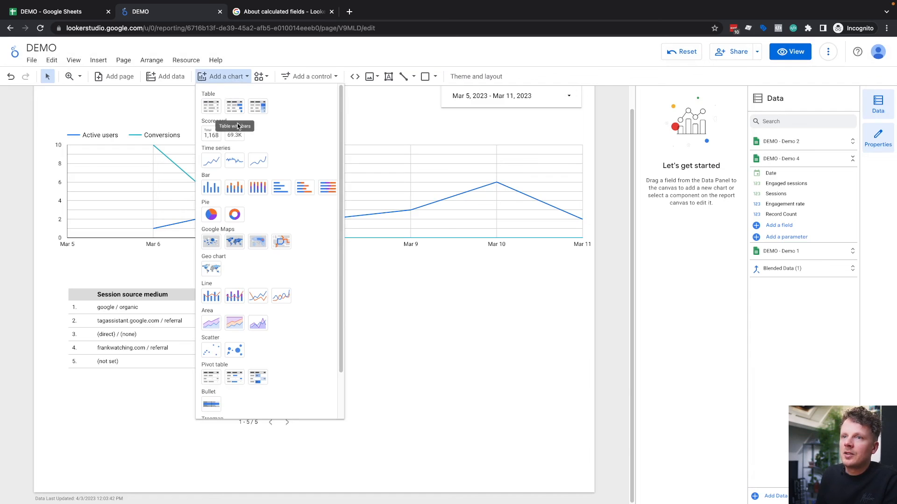
pyautogui.click(211, 134)
pyautogui.click(338, 298)
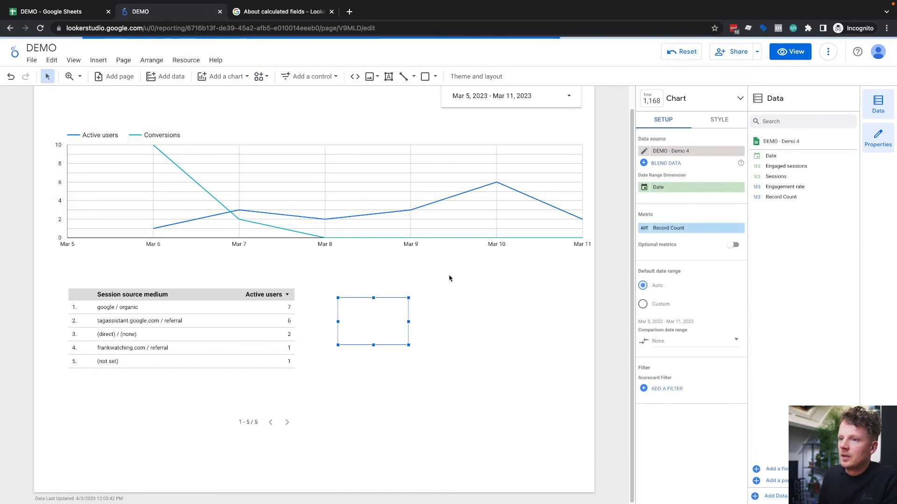
pyautogui.click(694, 228)
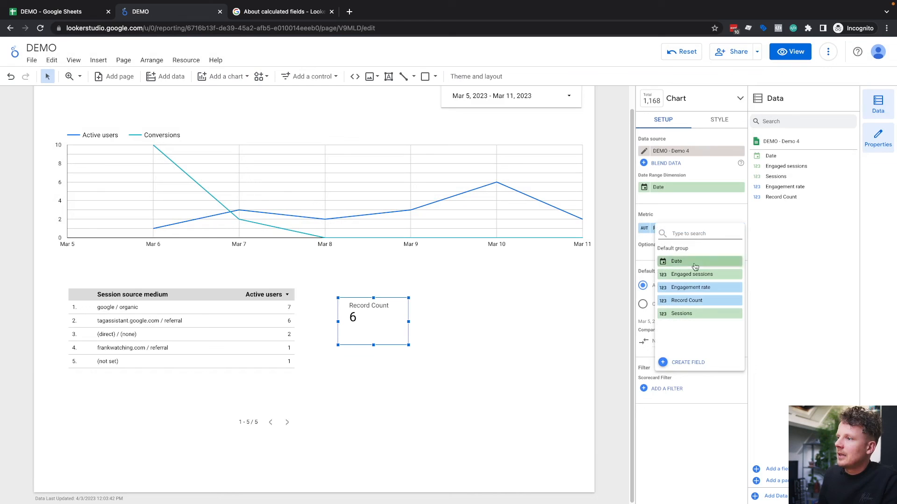
pyautogui.click(693, 288)
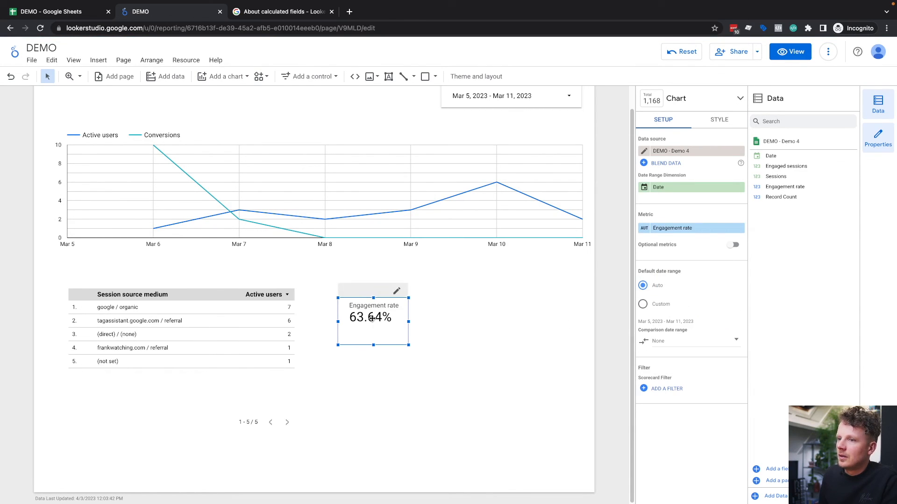
# Step: Shift the Engagement rate scorecard away from the table and place two duplicates of it side by side in a row below
pyautogui.moveTo(379, 319); pyautogui.dragTo(429, 345)
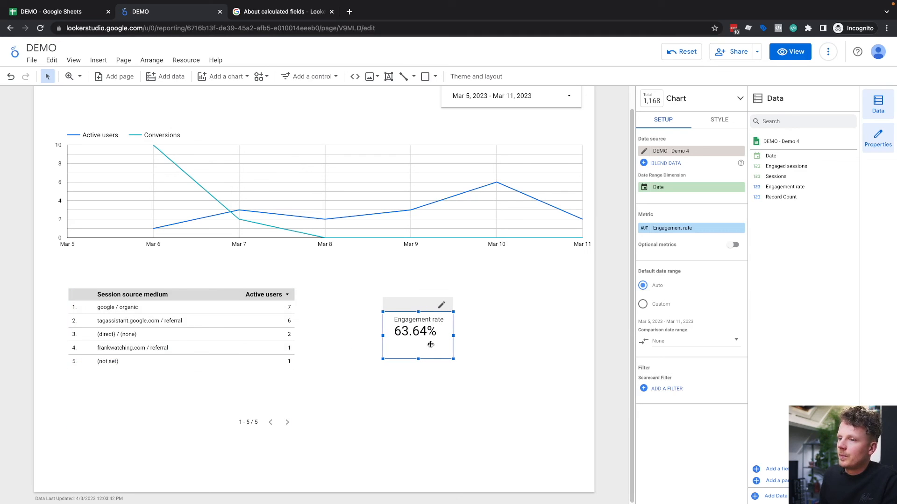
pyautogui.press('super+d')
pyautogui.moveTo(426, 340); pyautogui.dragTo(504, 380)
pyautogui.press('super+d')
pyautogui.click(420, 375)
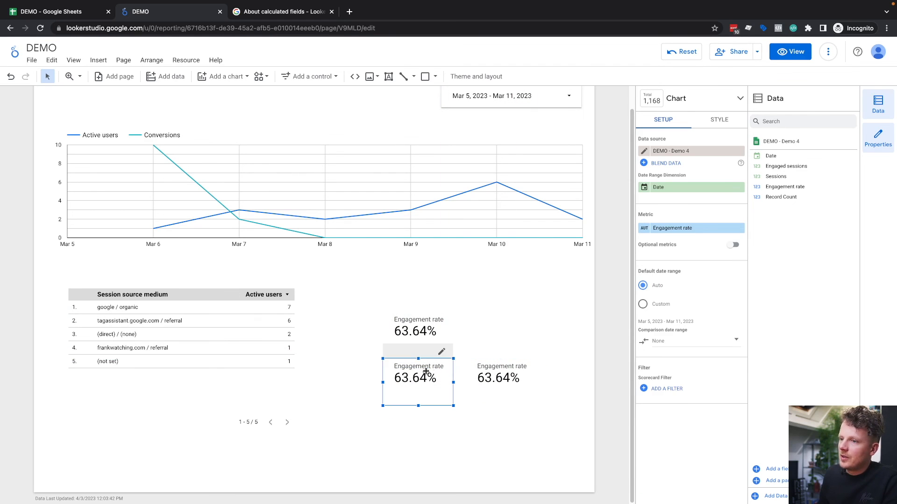
# Step: Change the metrics of the two duplicated scorecards to Engaged sessions and Sessions
pyautogui.click(671, 232)
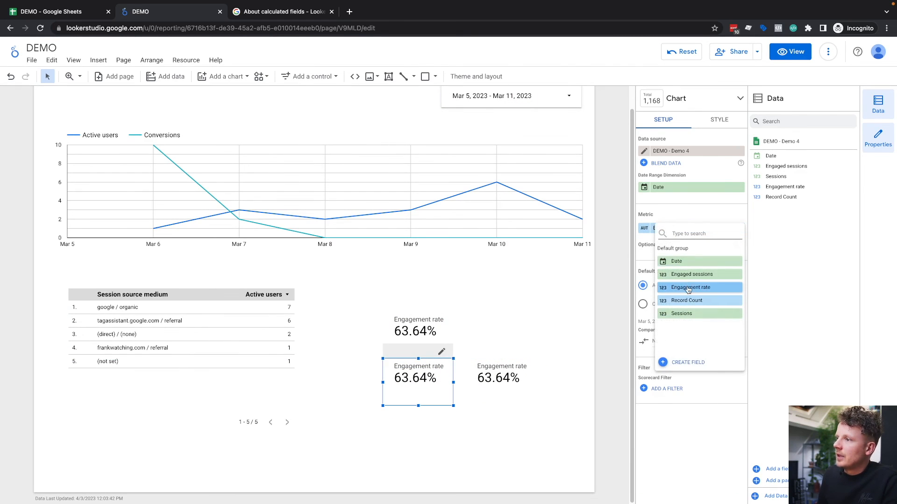
pyautogui.click(682, 274)
pyautogui.click(501, 379)
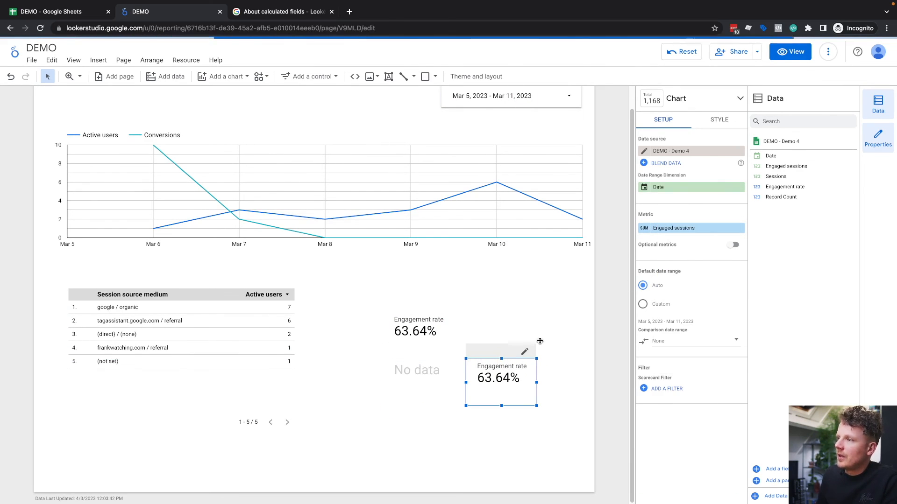
pyautogui.click(696, 229)
pyautogui.click(687, 314)
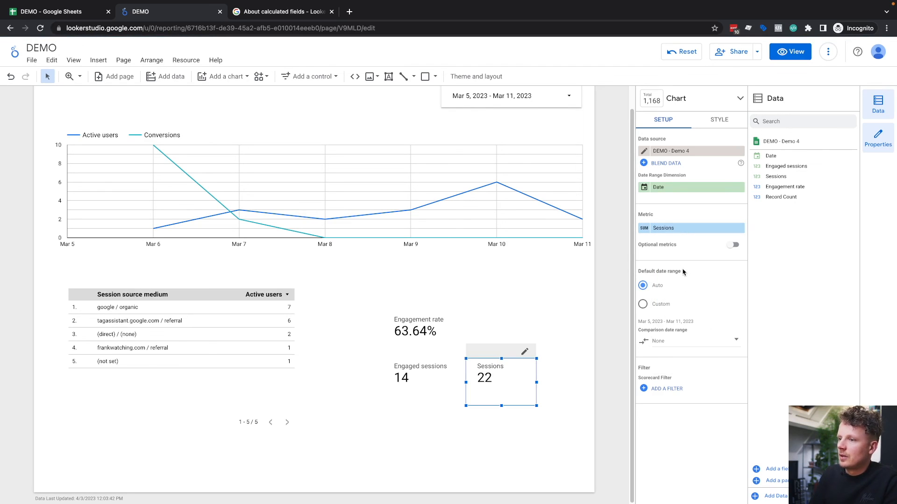
# Step: Calculate 14/22 in the system search and compare it with the Engagement rate scorecard
pyautogui.press('super+space')
pyautogui.write('14/22')
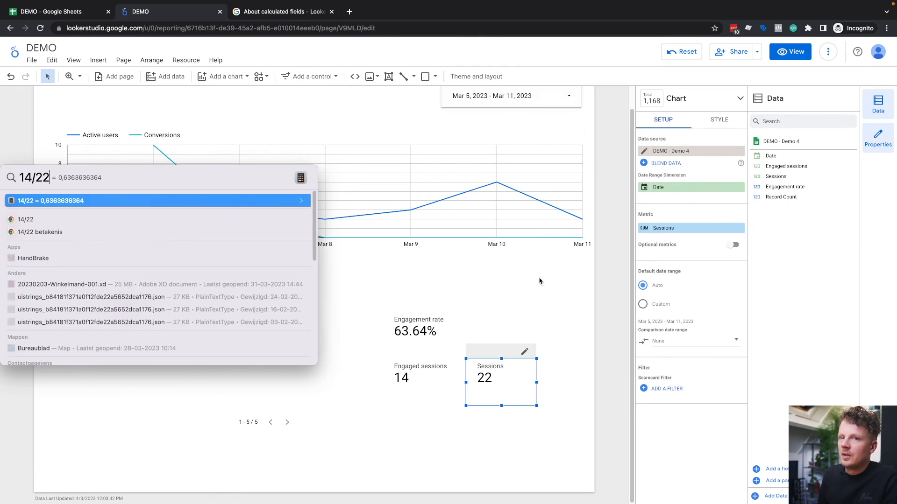
pyautogui.click(431, 330)
pyautogui.click(558, 302)
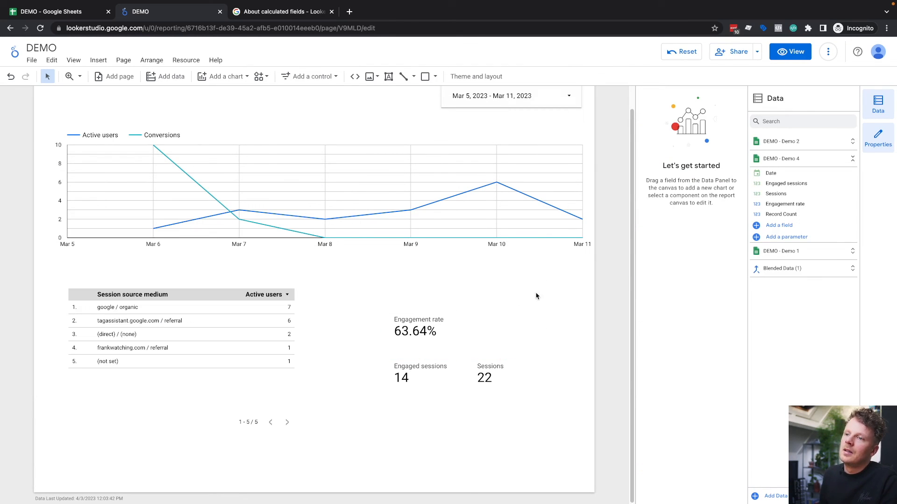